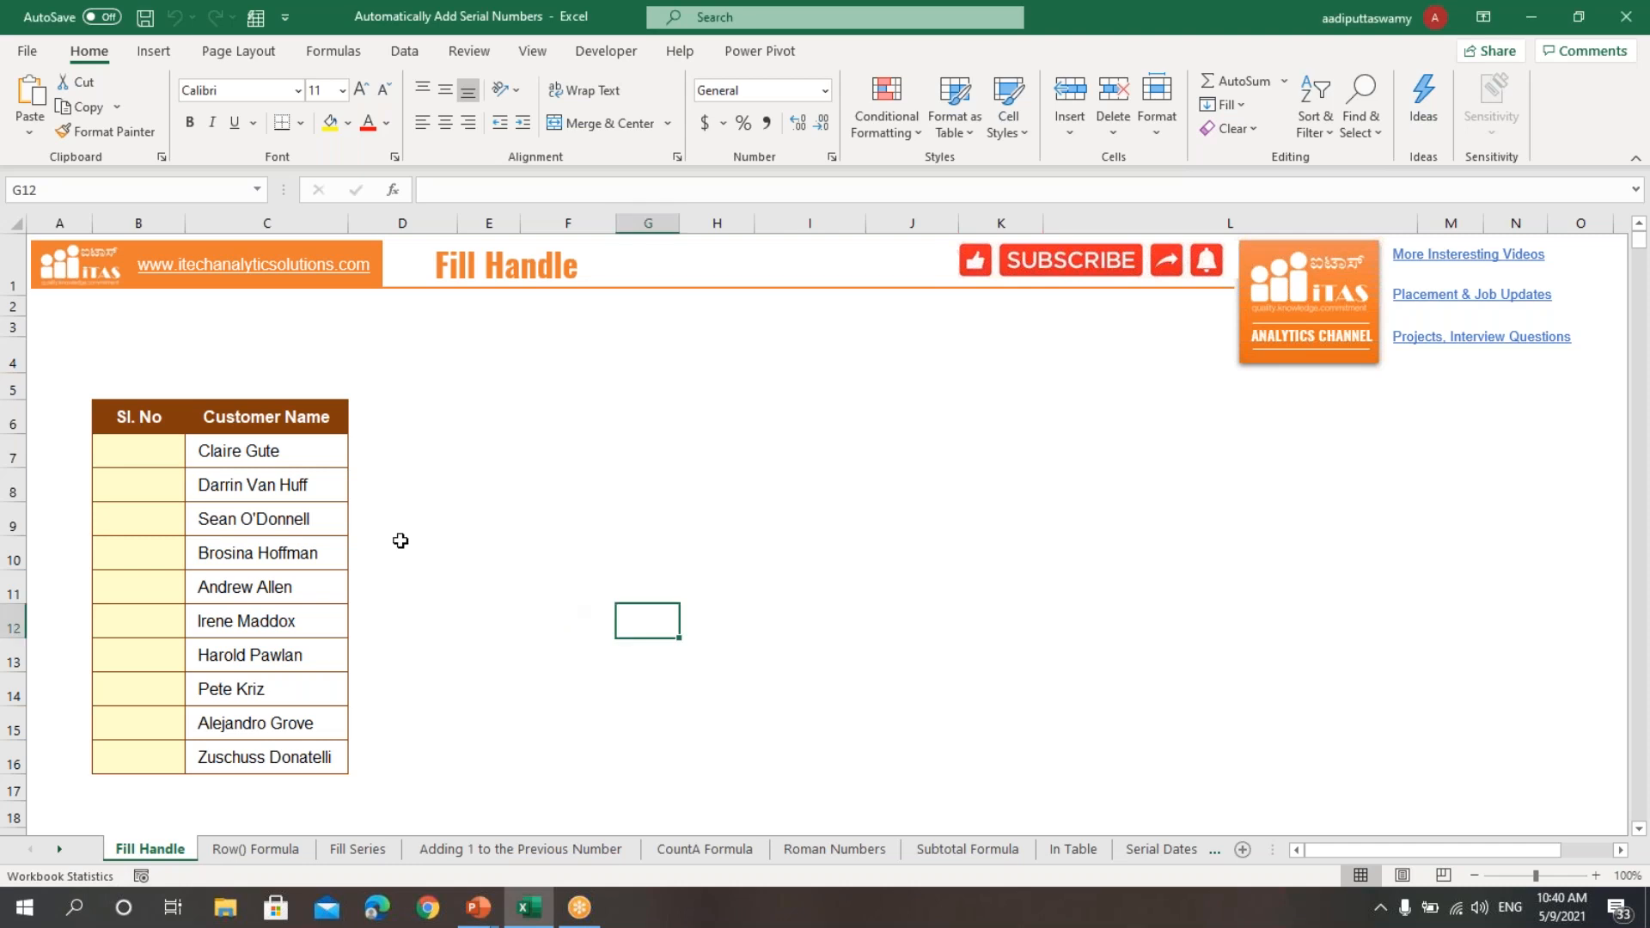
Step: Enter 1 in cell B7 and 2 in cell B8 of the Sl. No column on the Fill Handle sheet
{"action": "left_click", "coordinate": [160, 455]}
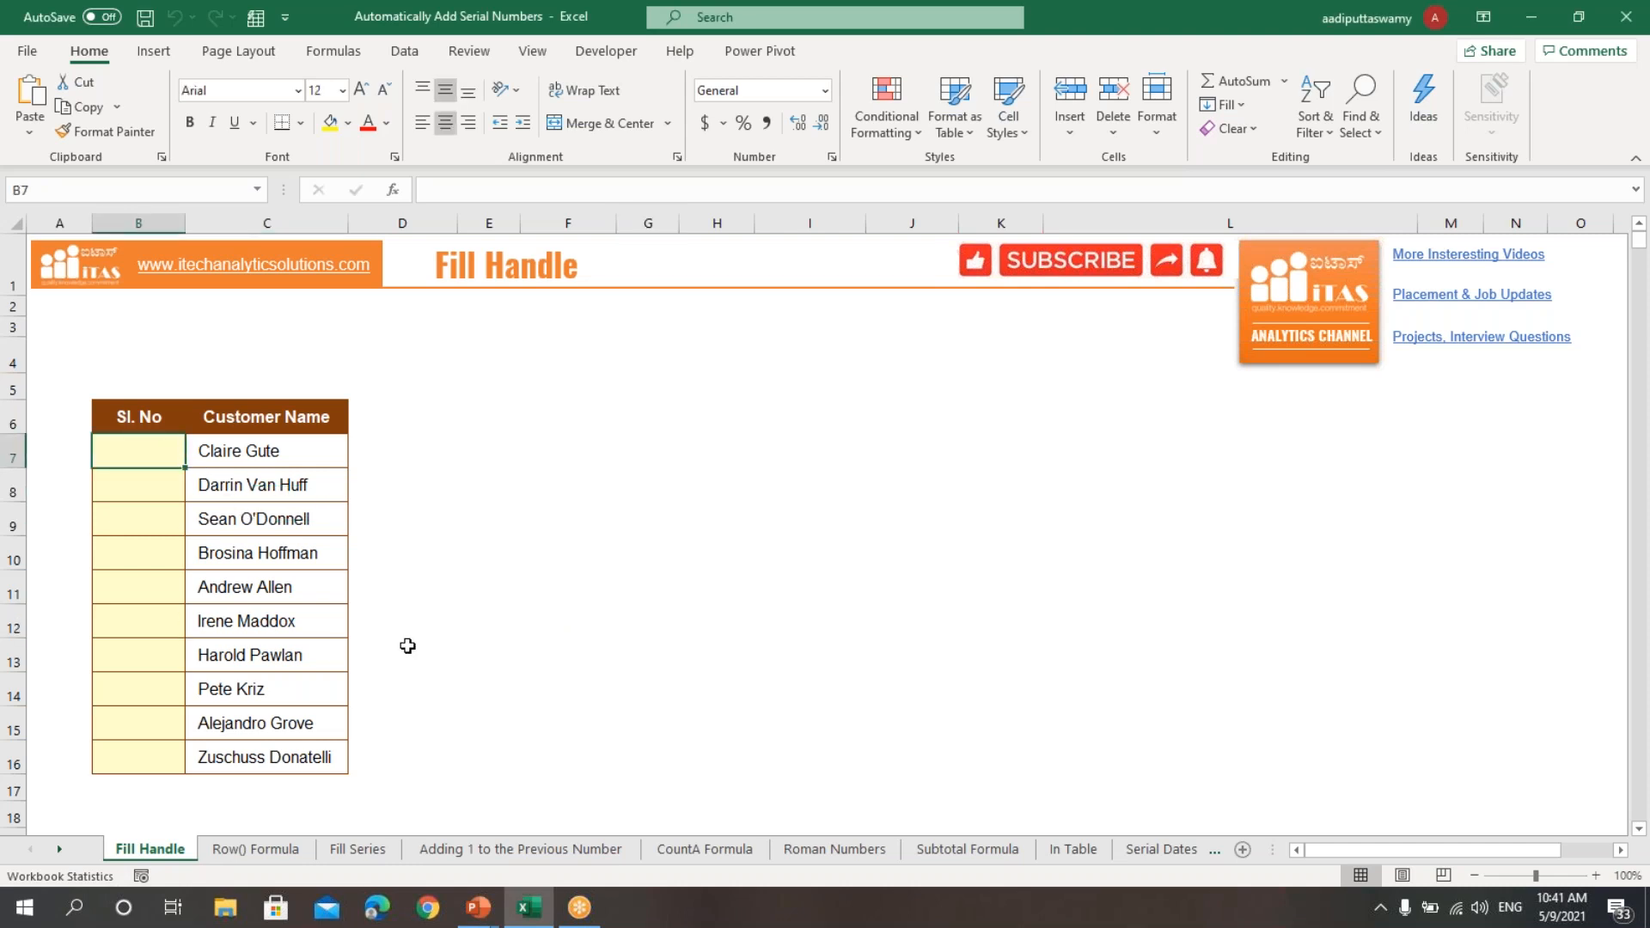
{"action": "left_click", "coordinate": [464, 543]}
{"action": "left_click", "coordinate": [153, 456]}
{"action": "type", "text": "1"}
{"action": "left_click", "coordinate": [412, 552]}
{"action": "left_click", "coordinate": [167, 496]}
{"action": "type", "text": "2"}
{"action": "left_click", "coordinate": [404, 520]}
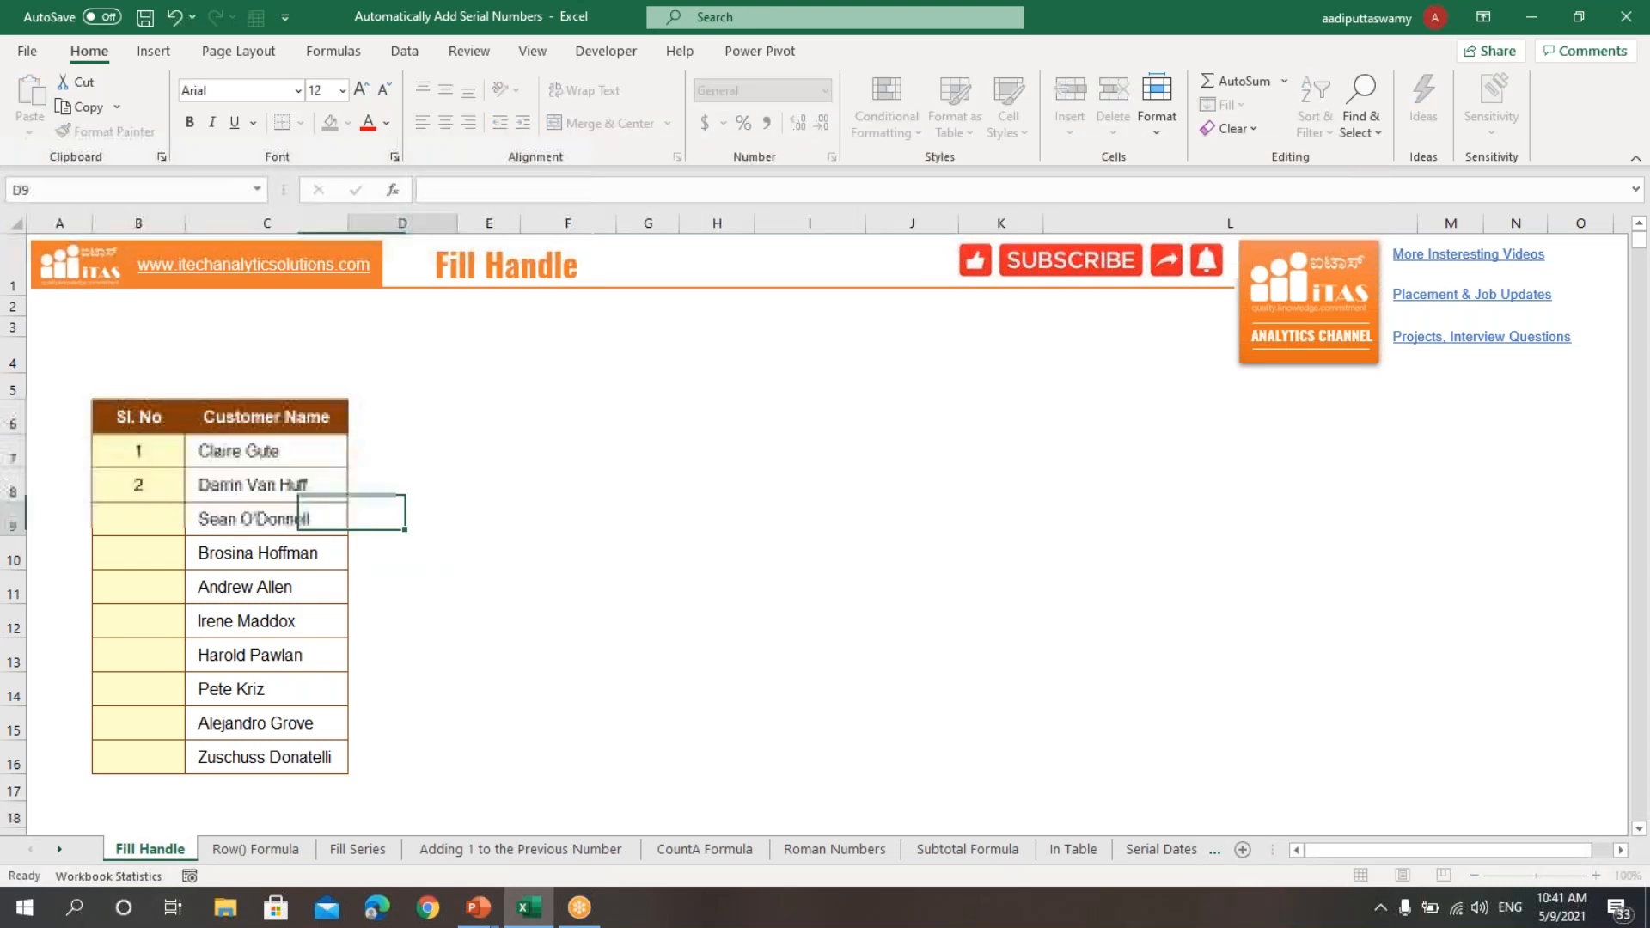
Step: Extend the 1, 2 sequence from B7:B8 down to B16 with the fill handle
{"action": "left_click_drag", "start_coordinate": [150, 456], "coordinate": [155, 479]}
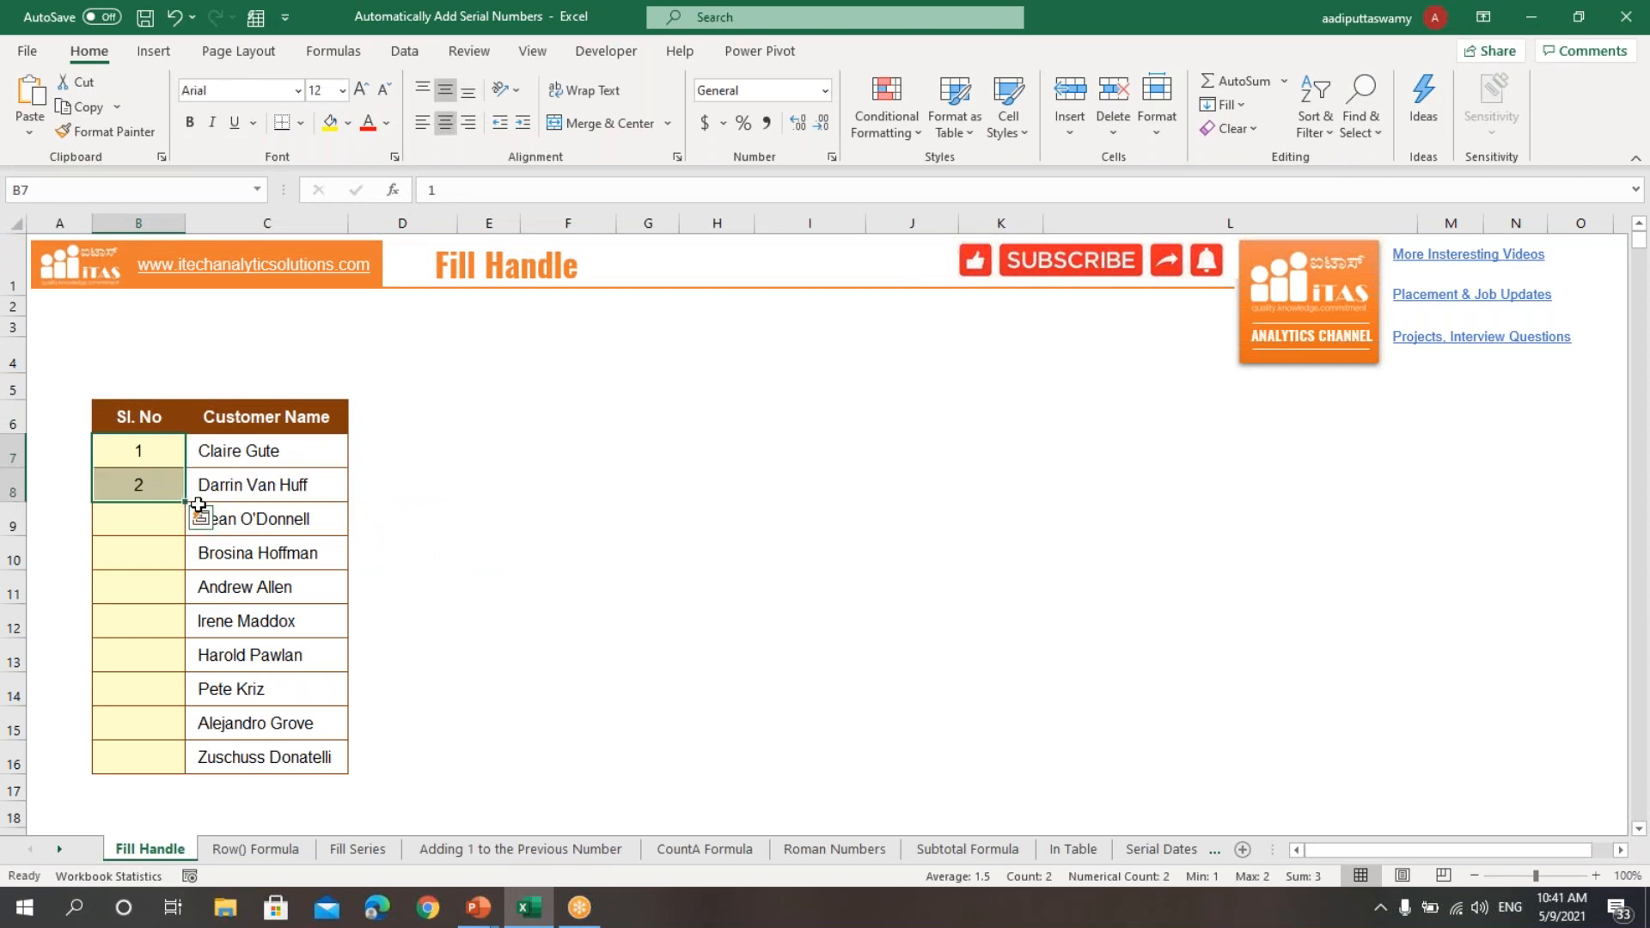
{"action": "left_click_drag", "start_coordinate": [185, 501], "coordinate": [187, 773]}
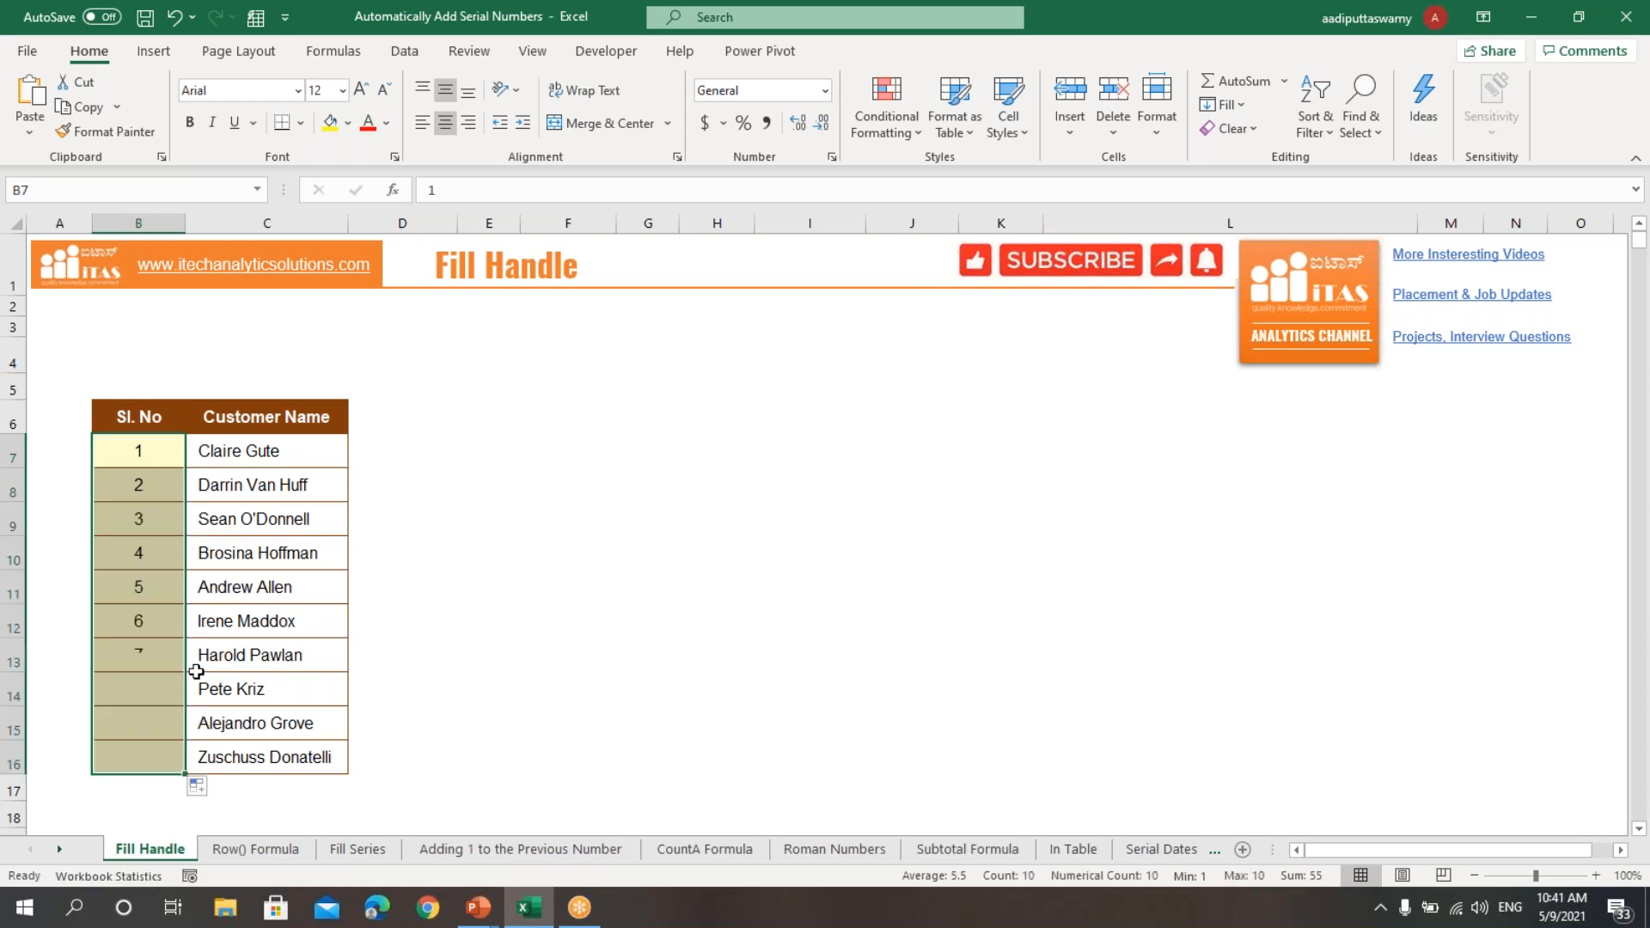
{"action": "left_click", "coordinate": [574, 612]}
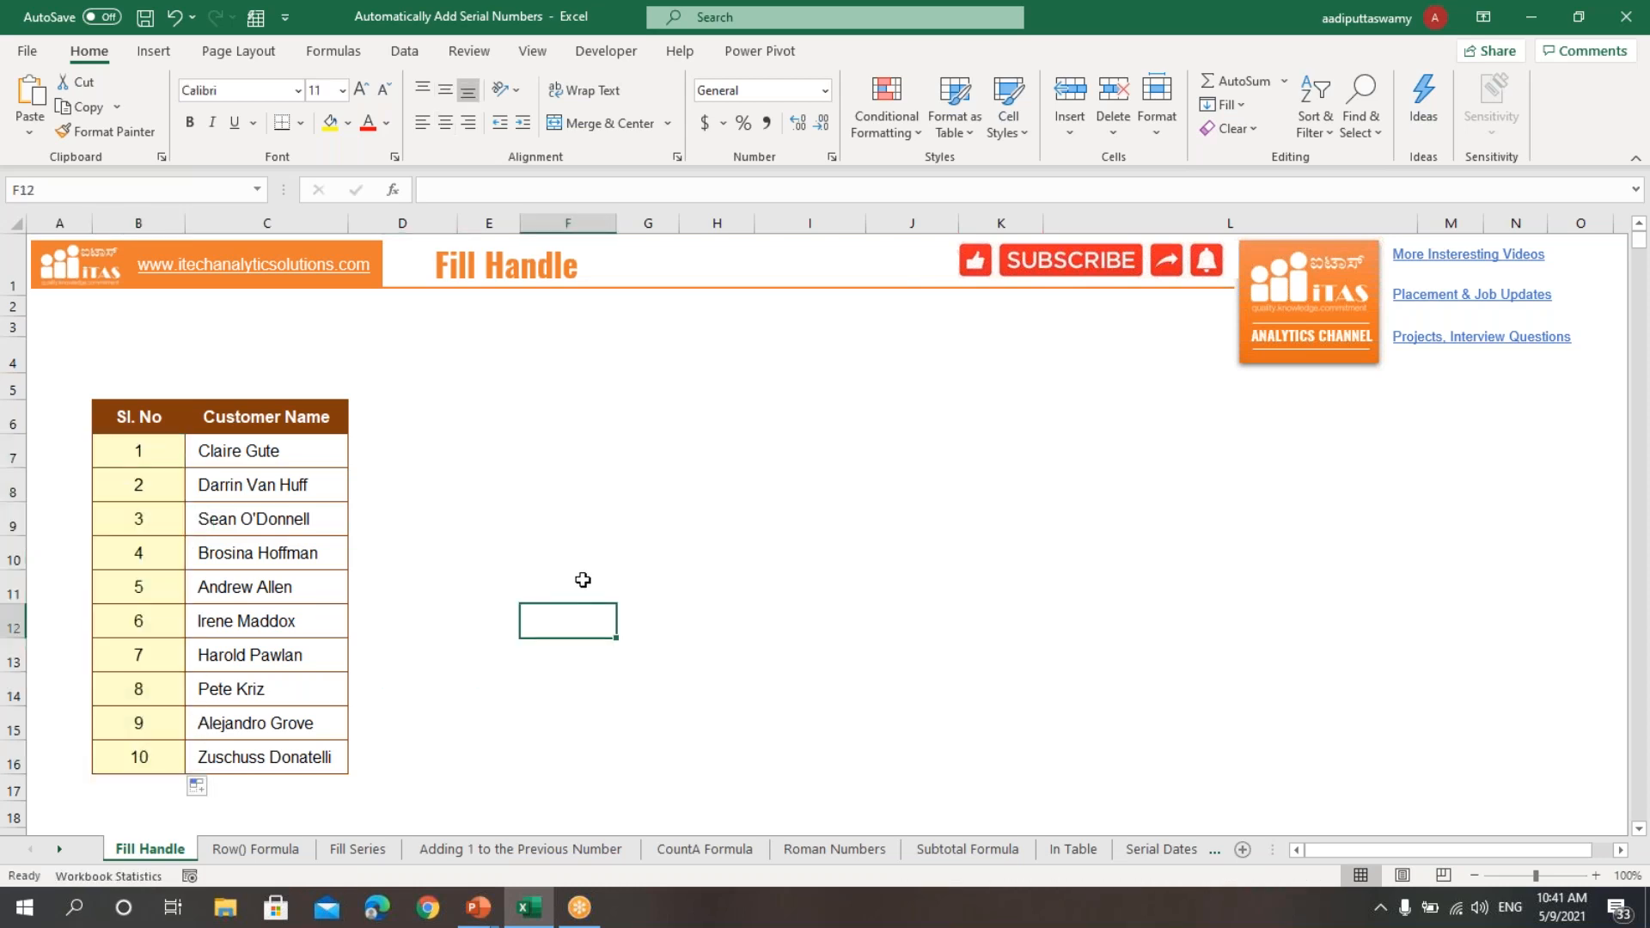
Step: On the Row() Formula sheet, enter the formula =ROW() in cell B7
{"action": "left_click", "coordinate": [254, 851]}
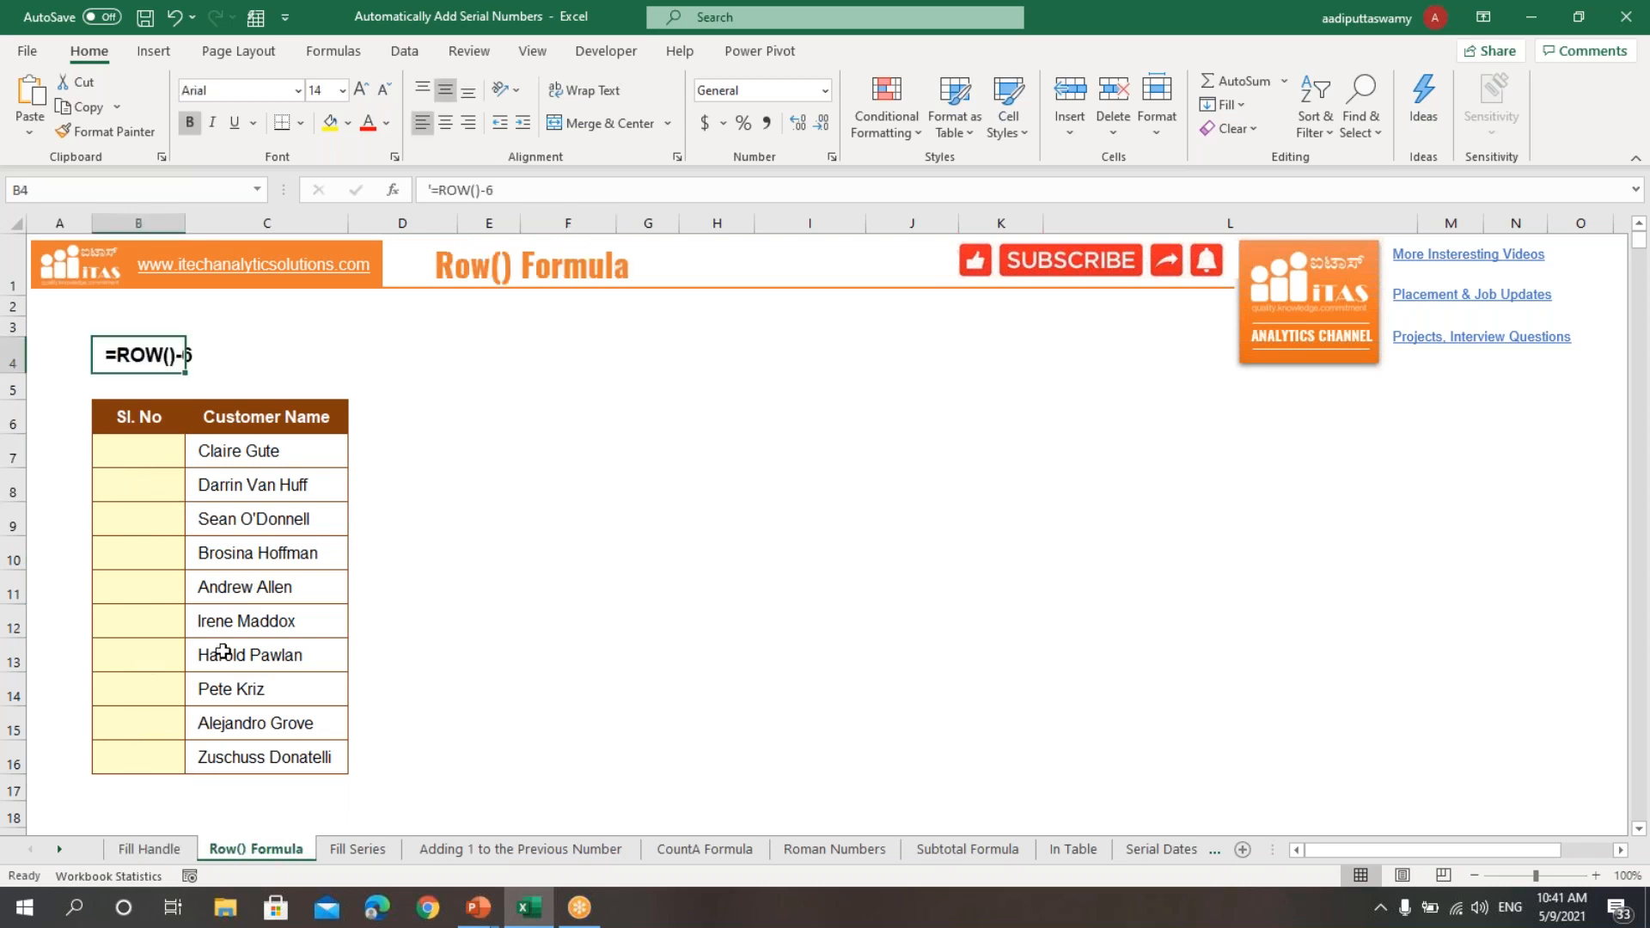
{"action": "left_click", "coordinate": [144, 454]}
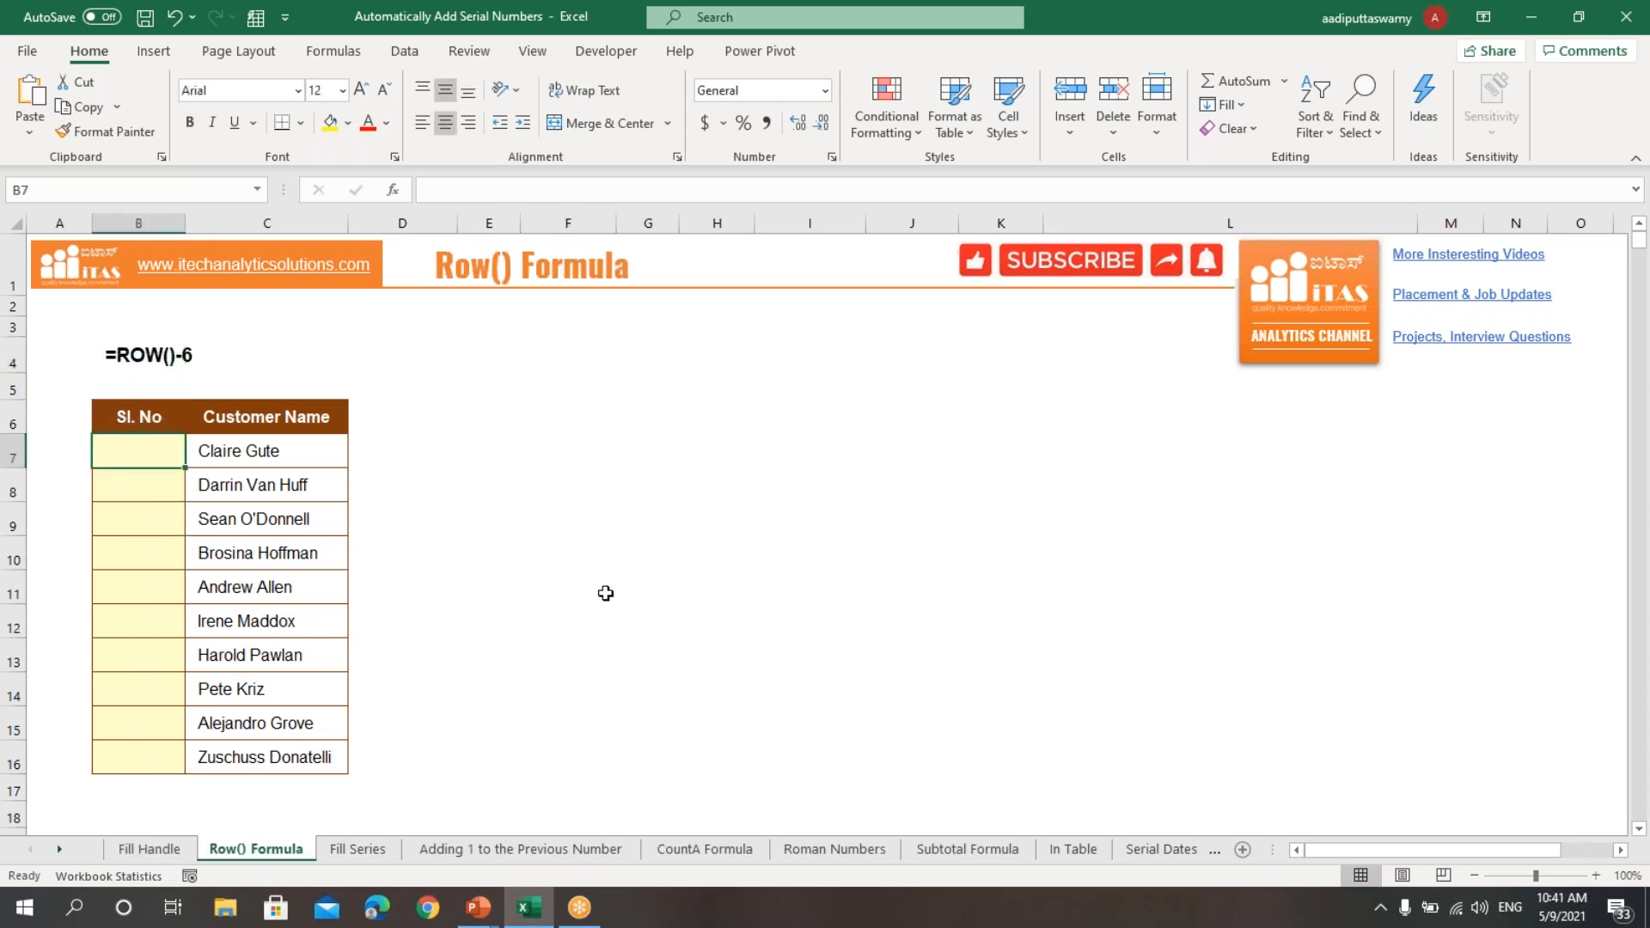
{"action": "type", "text": "=row"}
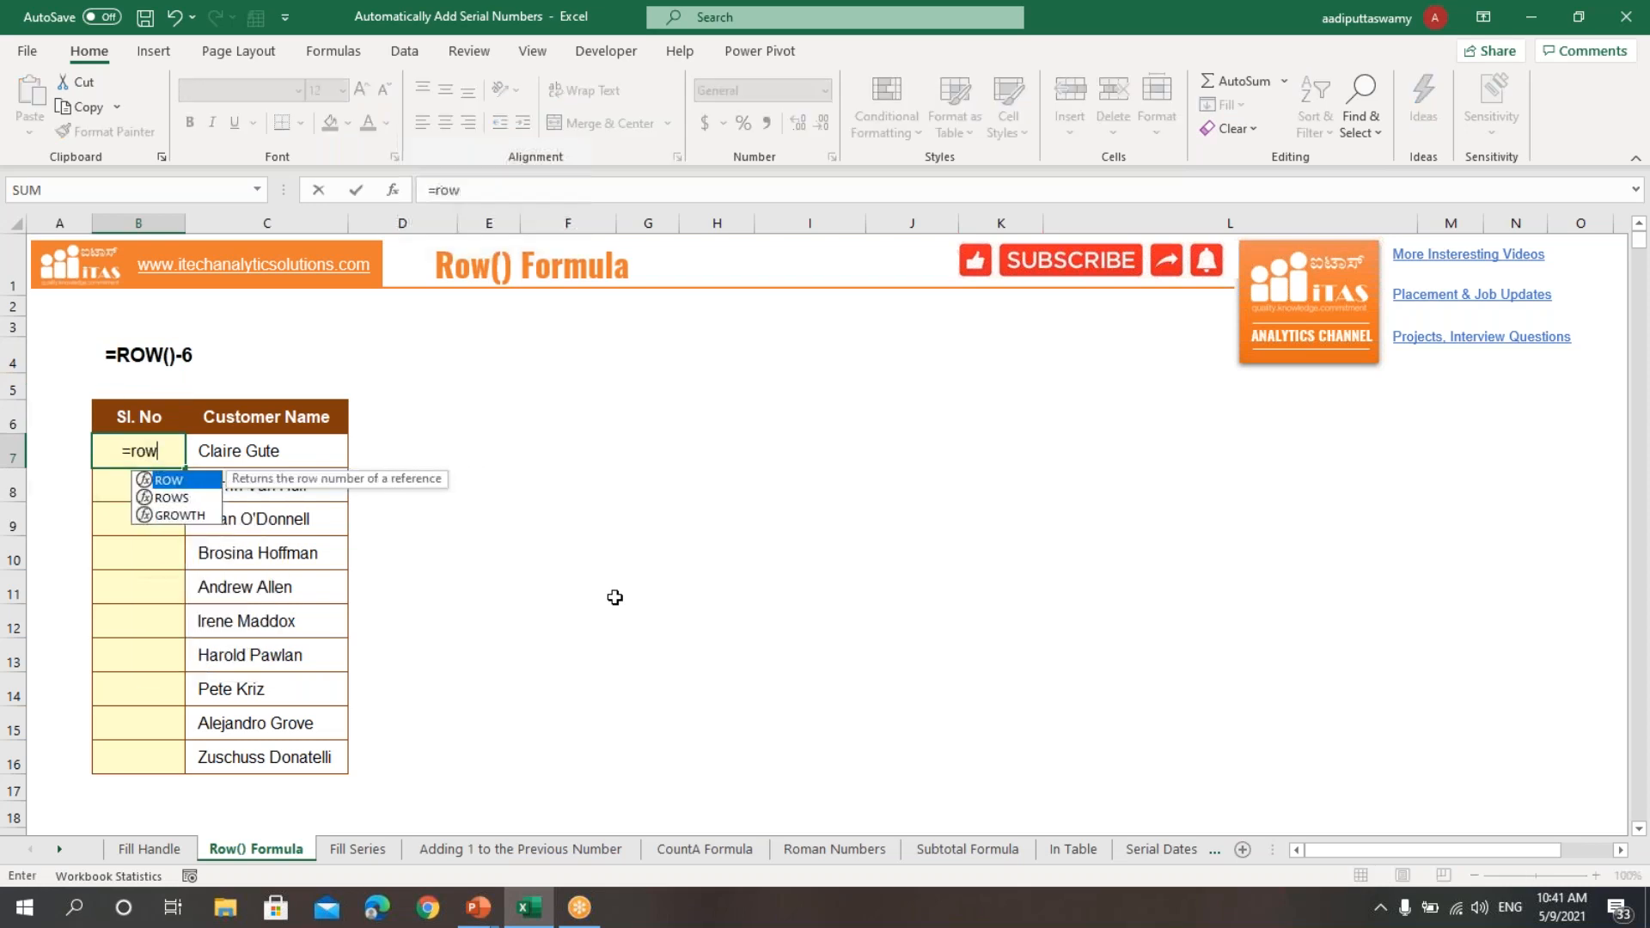
{"action": "type", "text": "()"}
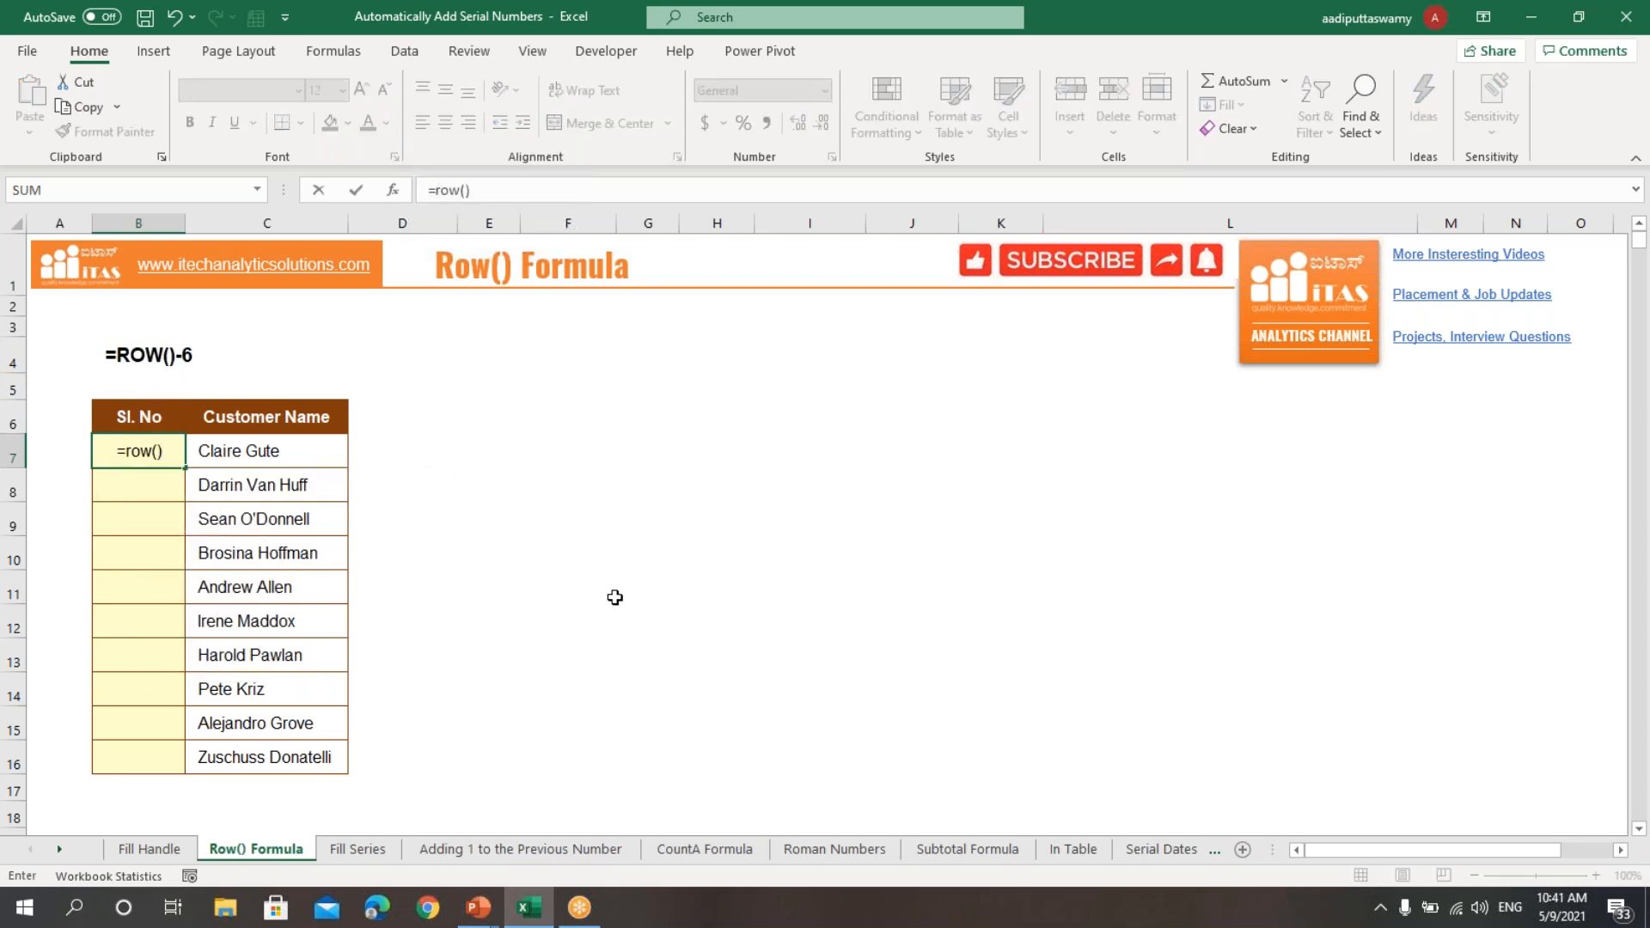
{"action": "key", "text": "Return"}
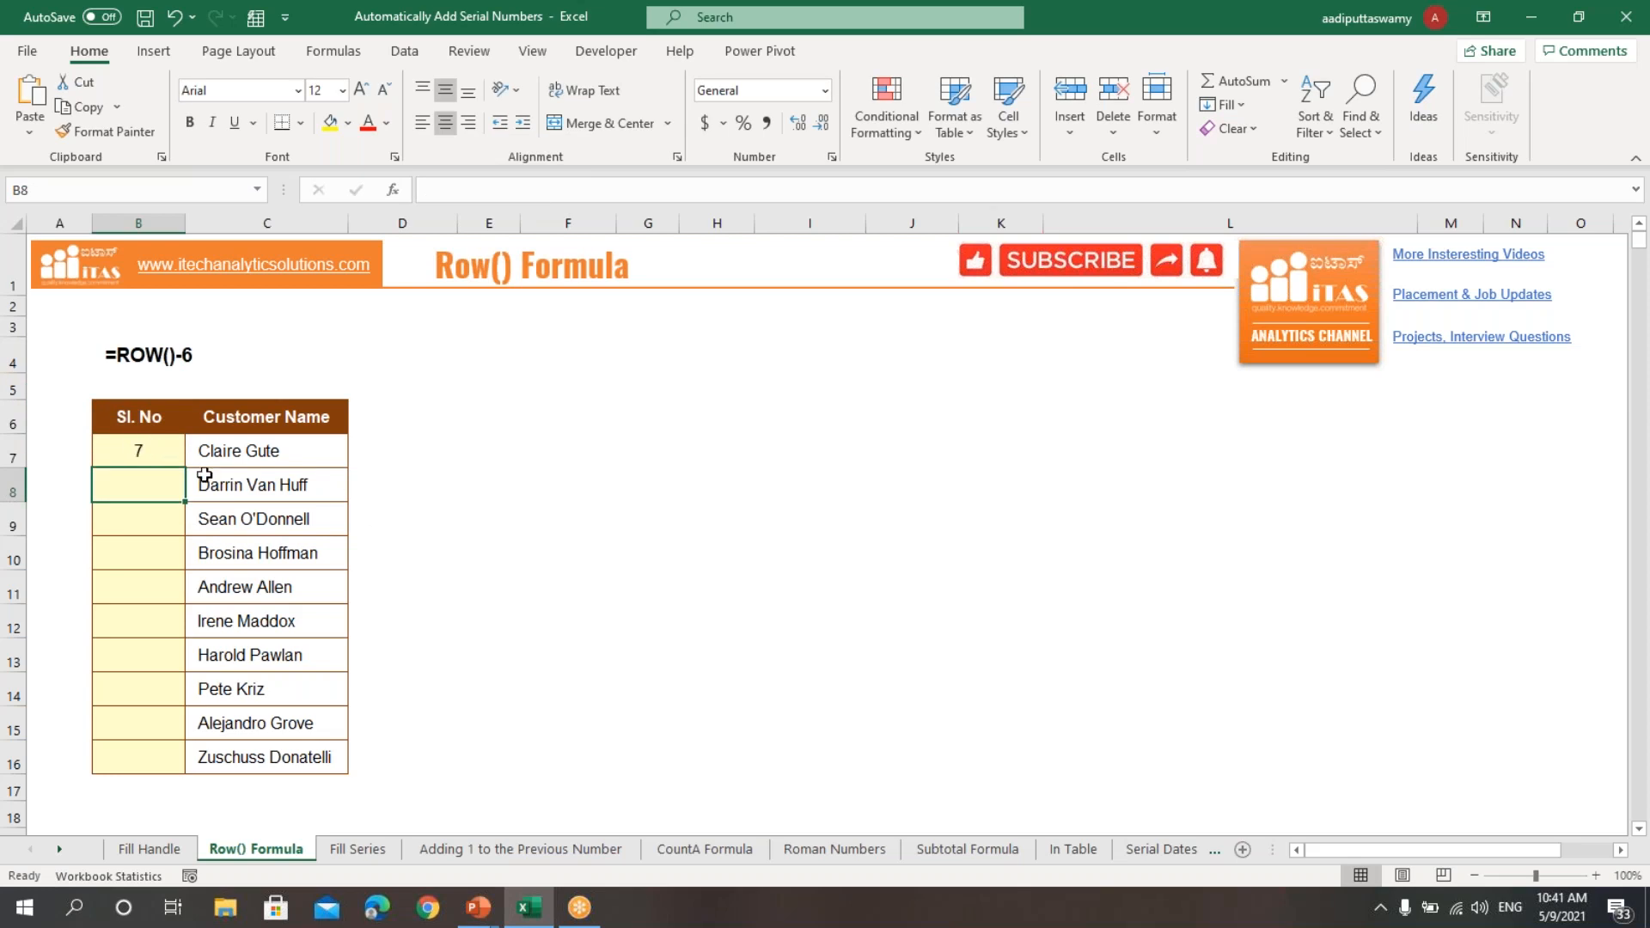
Step: Check the ROW formula in B7 against its sheet row, and change it to =ROW()-6
{"action": "left_click", "coordinate": [116, 451]}
{"action": "key", "text": "F2"}
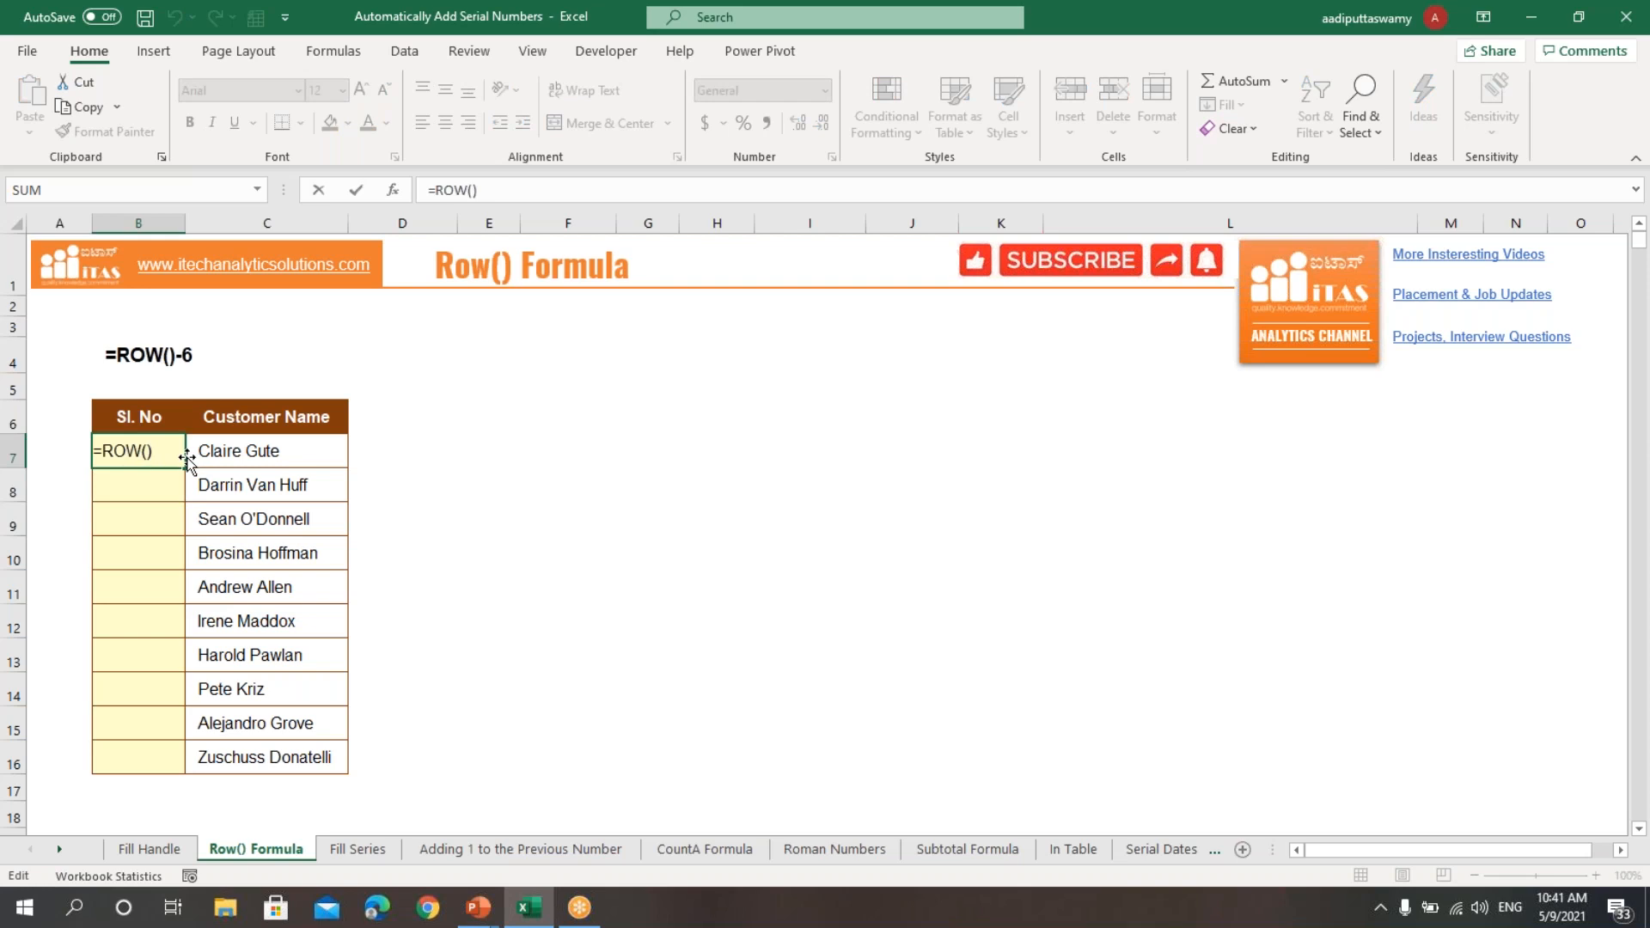
{"action": "key", "text": "Escape"}
{"action": "left_click", "coordinate": [14, 453]}
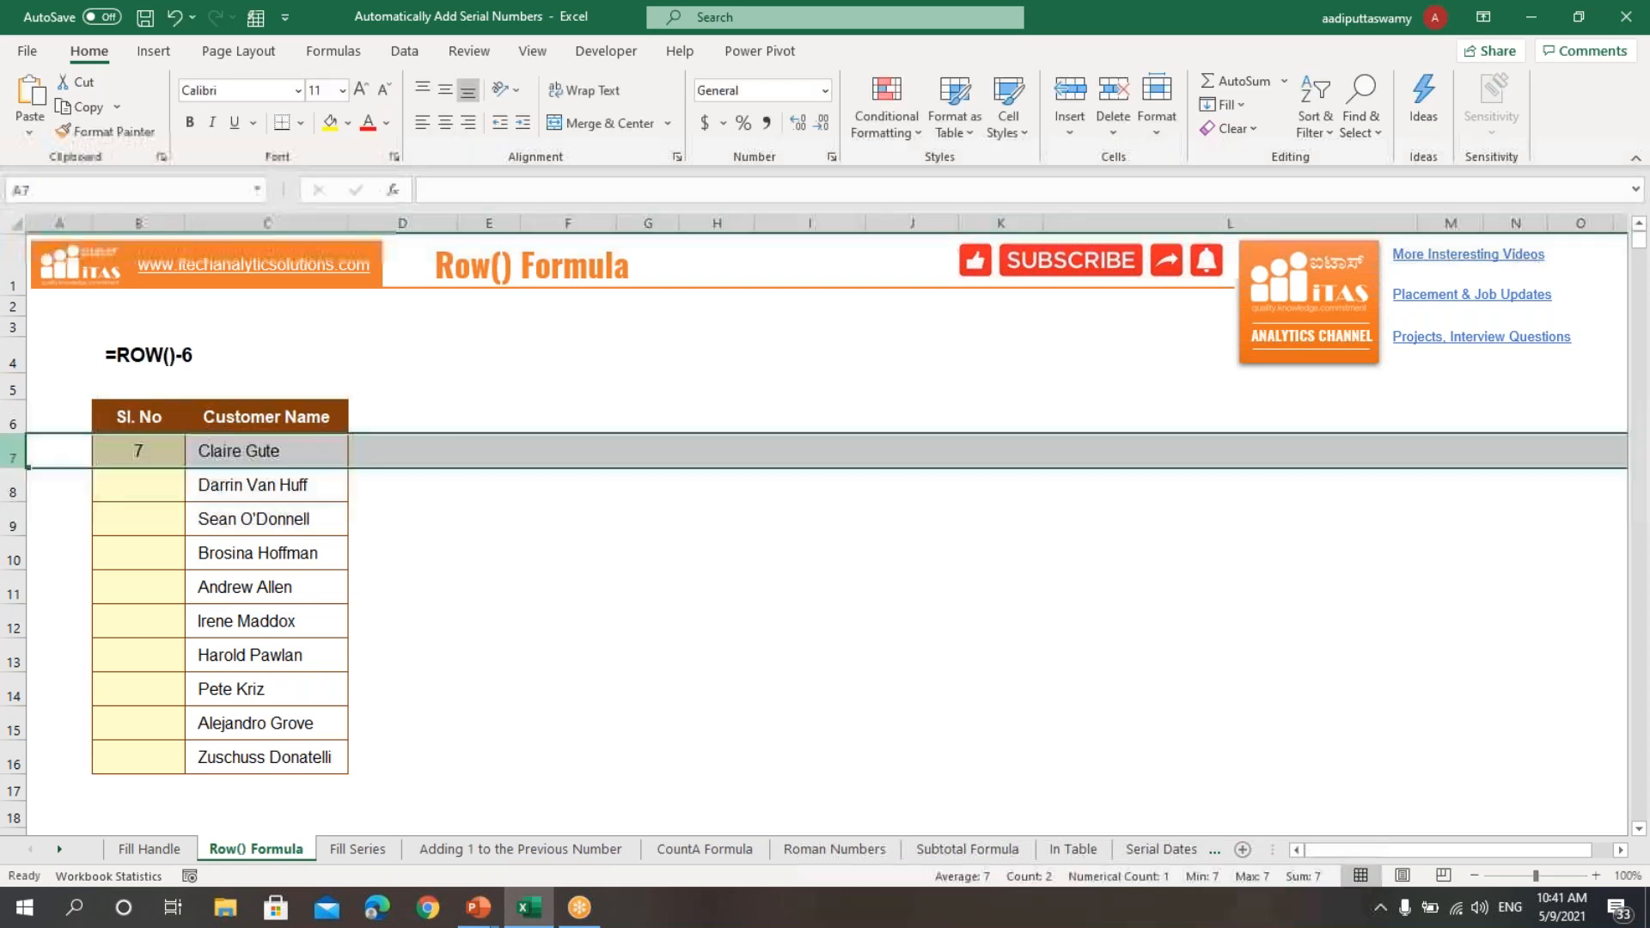
{"action": "left_click", "coordinate": [148, 451]}
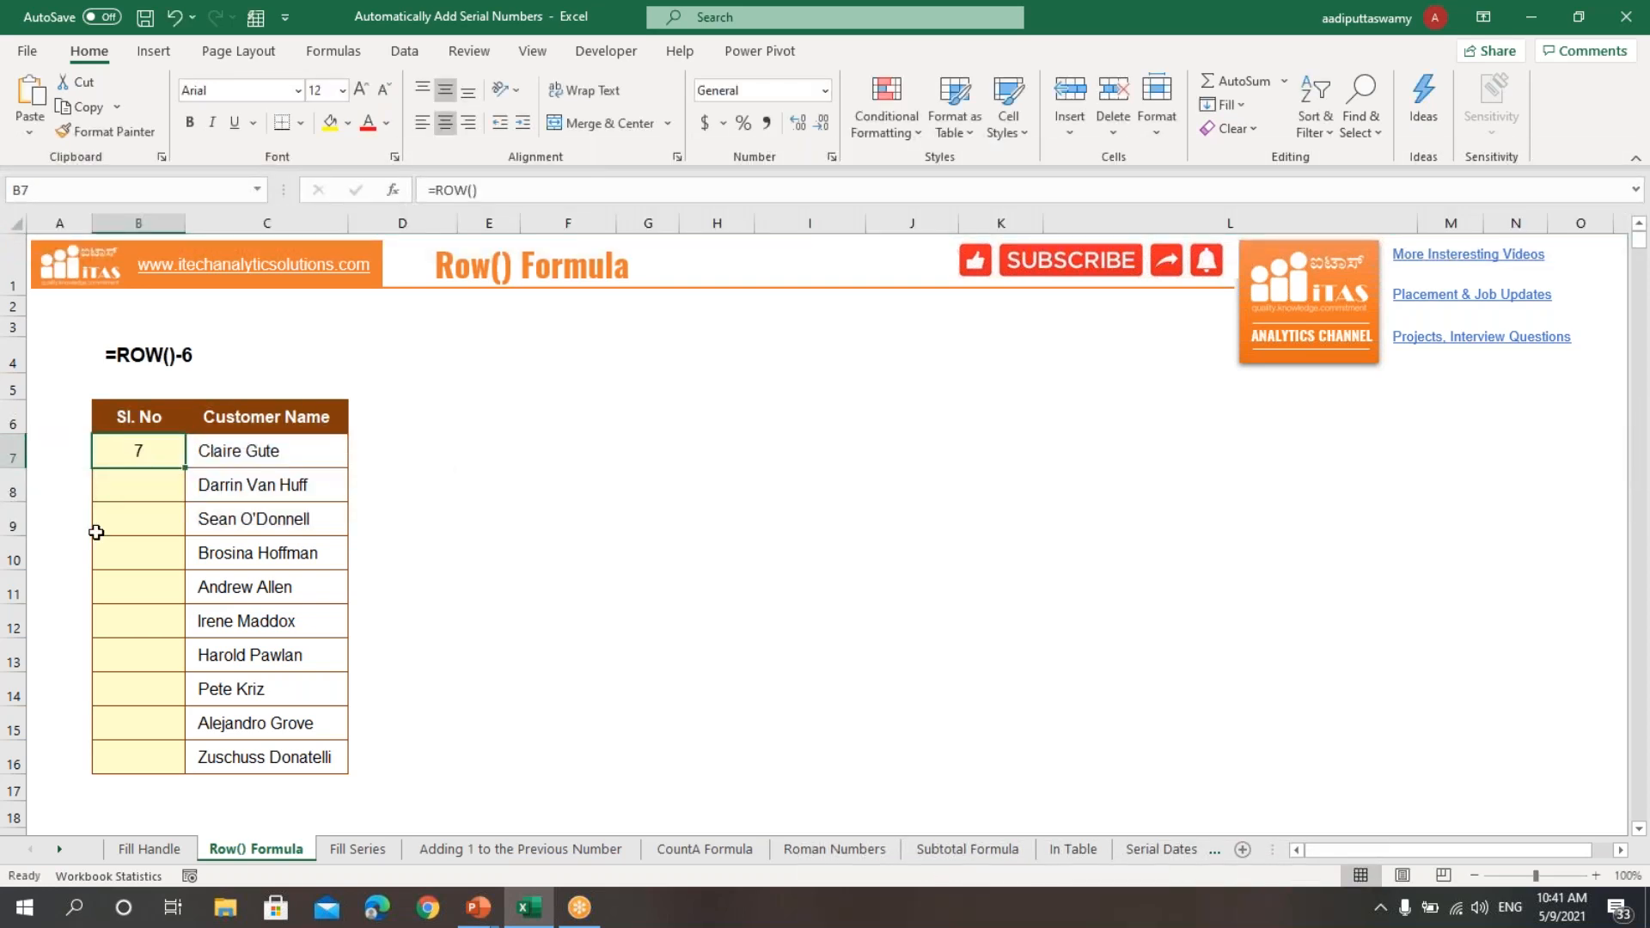
{"action": "double_click", "coordinate": [158, 454]}
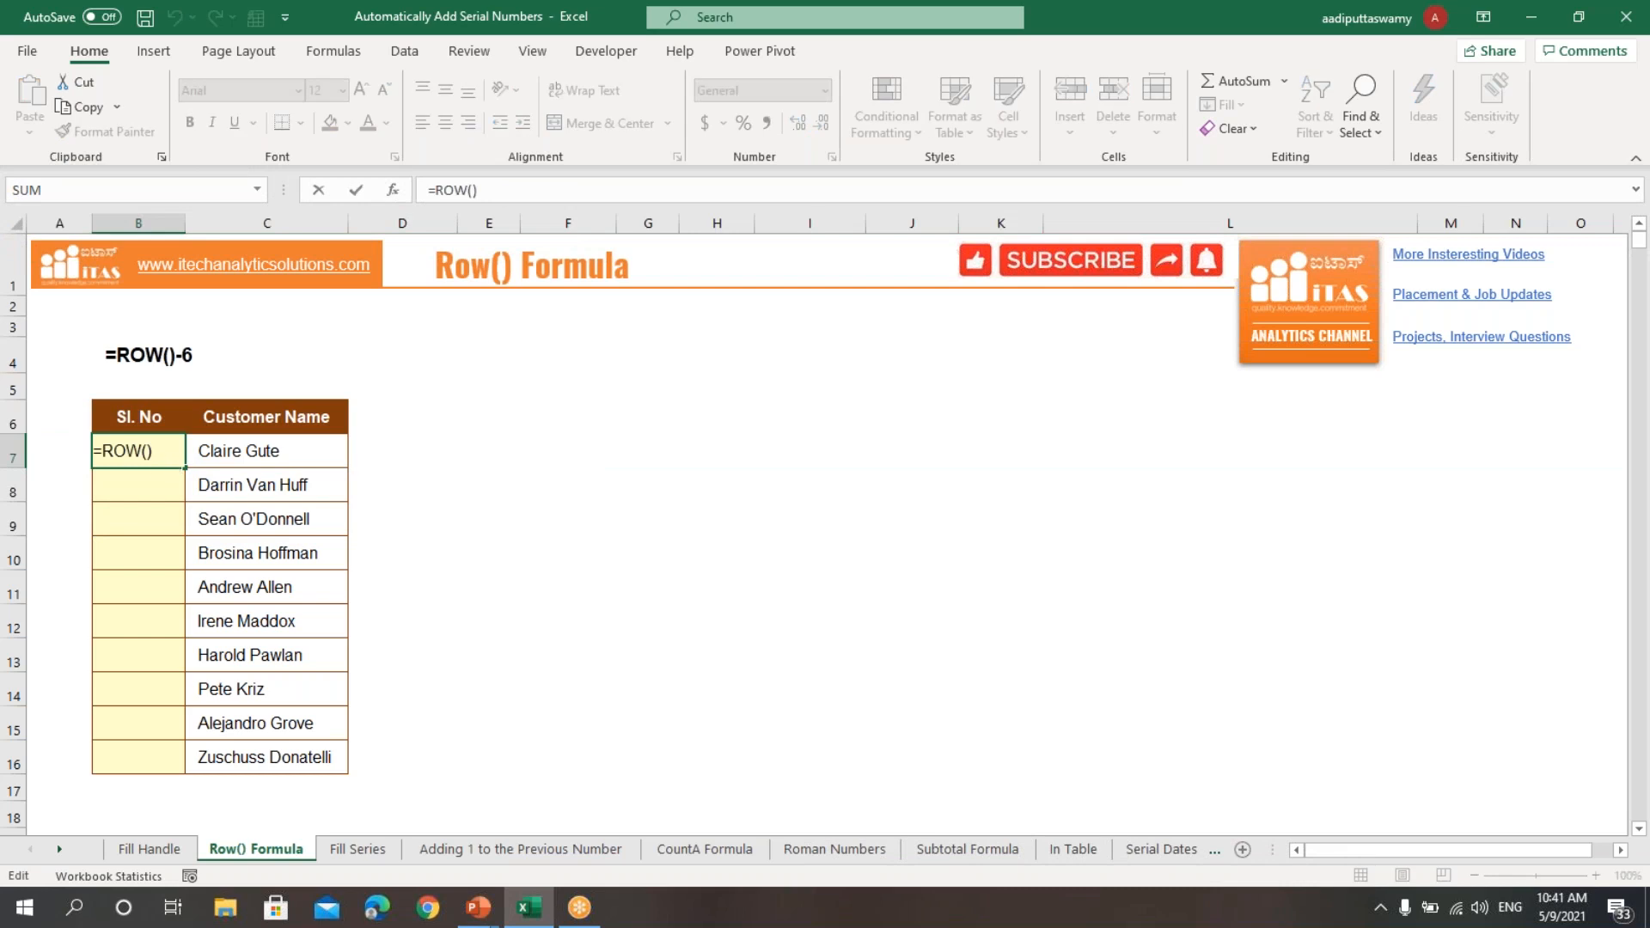
{"action": "type", "text": "-6"}
{"action": "key", "text": "Return"}
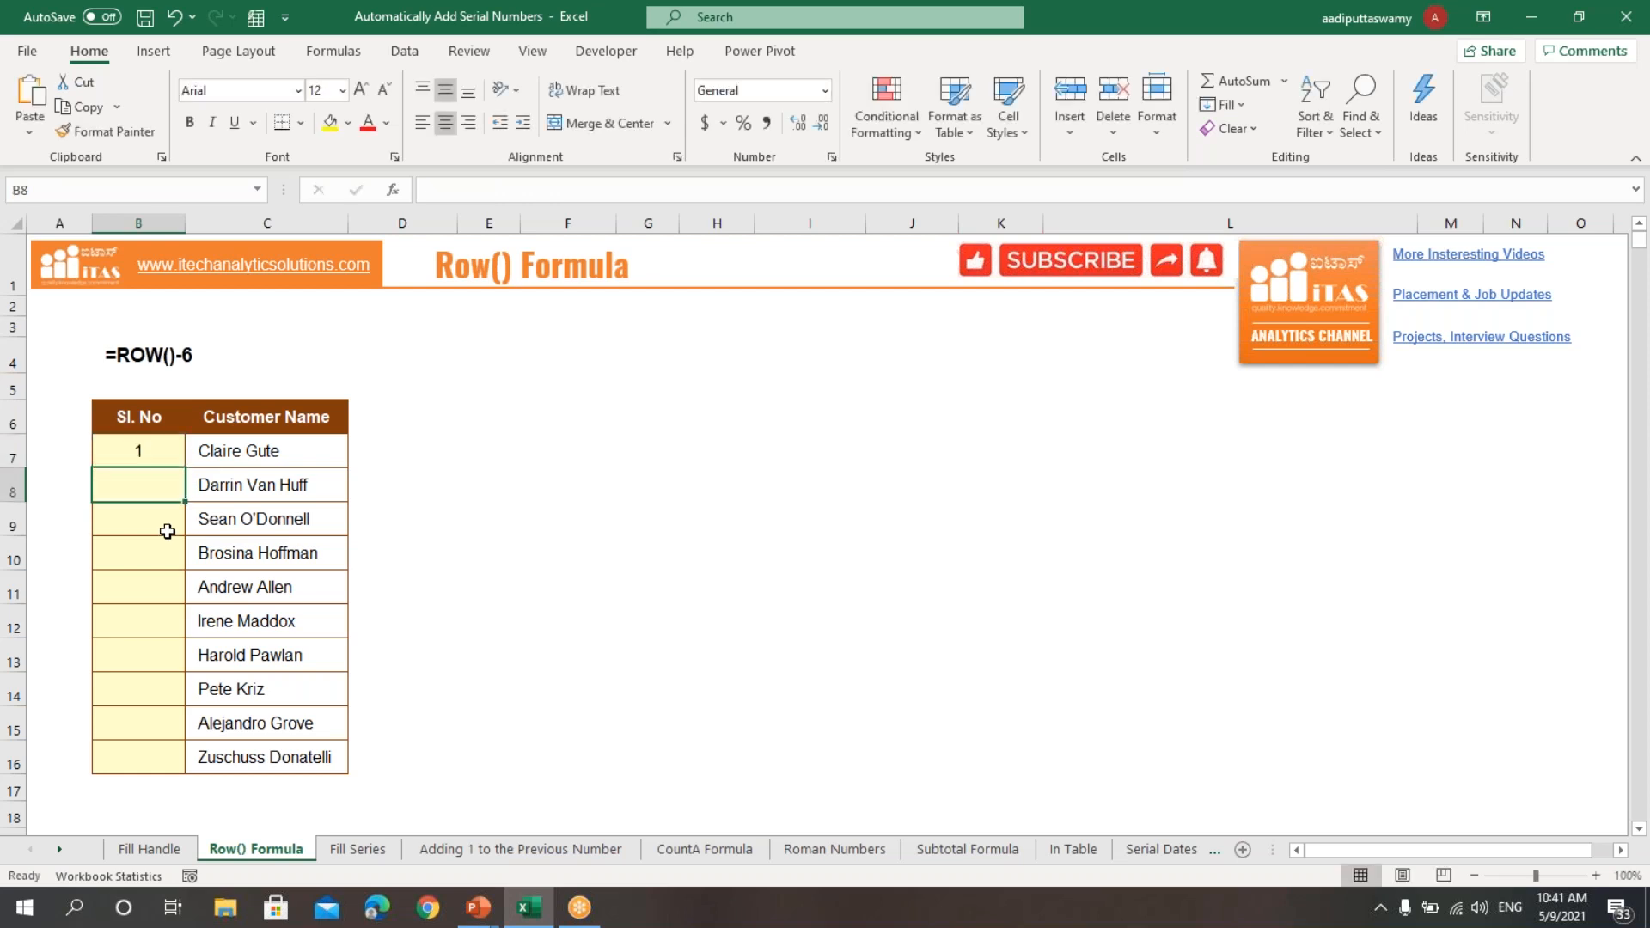
Step: Copy the =ROW()-6 formula from B7 down through B16
{"action": "left_click", "coordinate": [158, 449]}
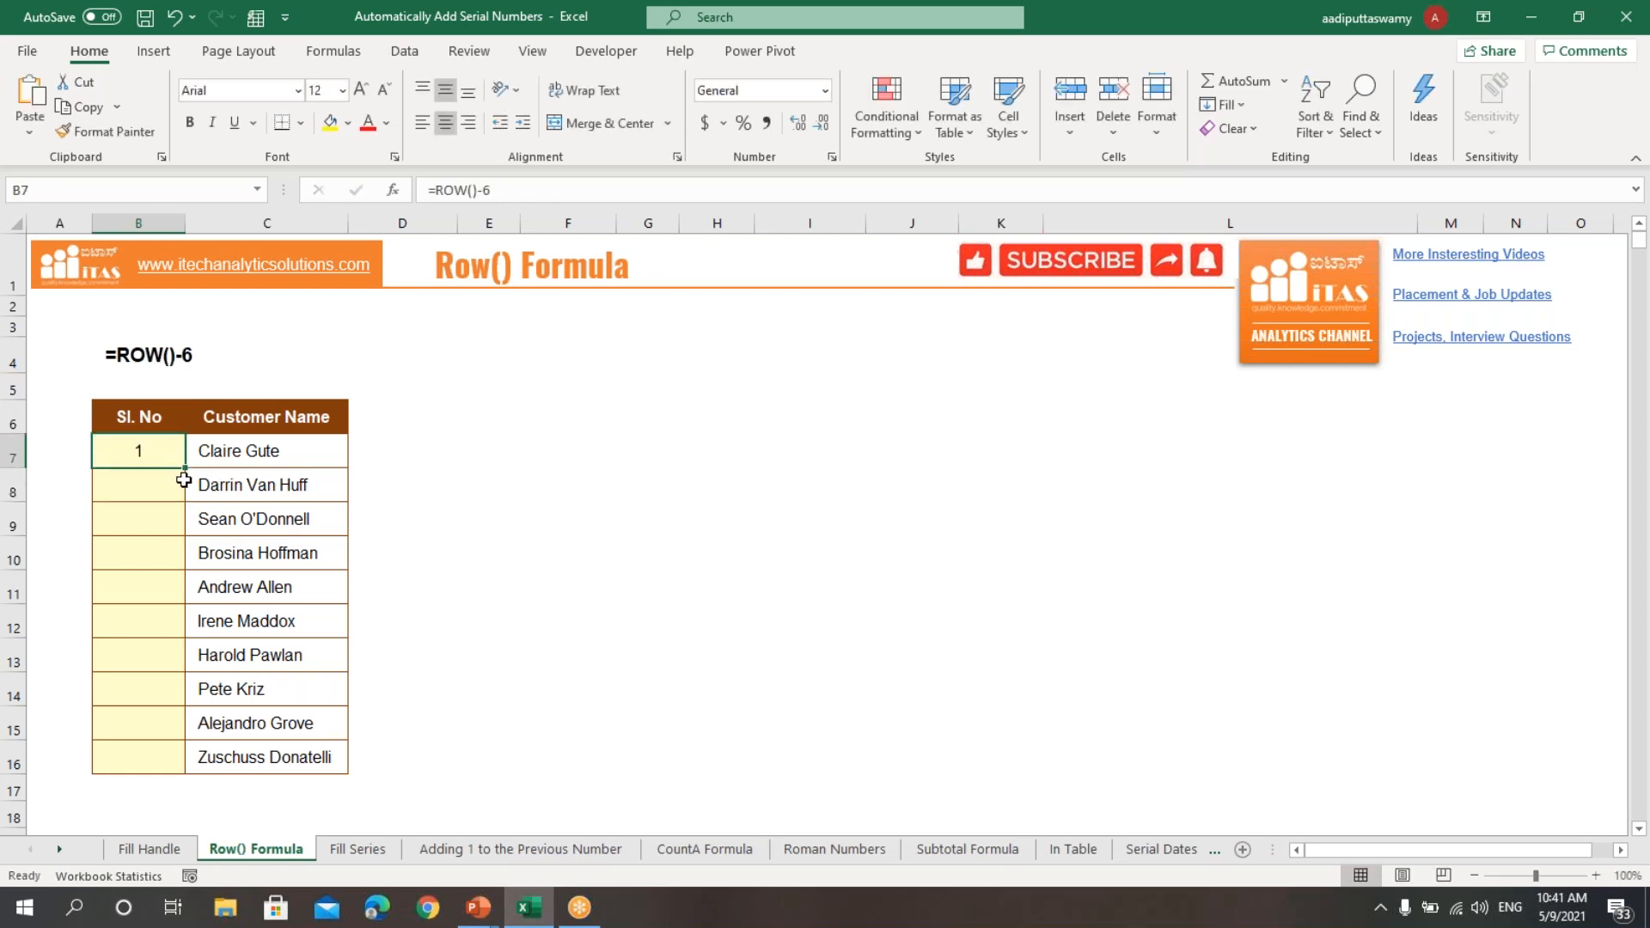
{"action": "left_click_drag", "start_coordinate": [185, 469], "coordinate": [182, 764]}
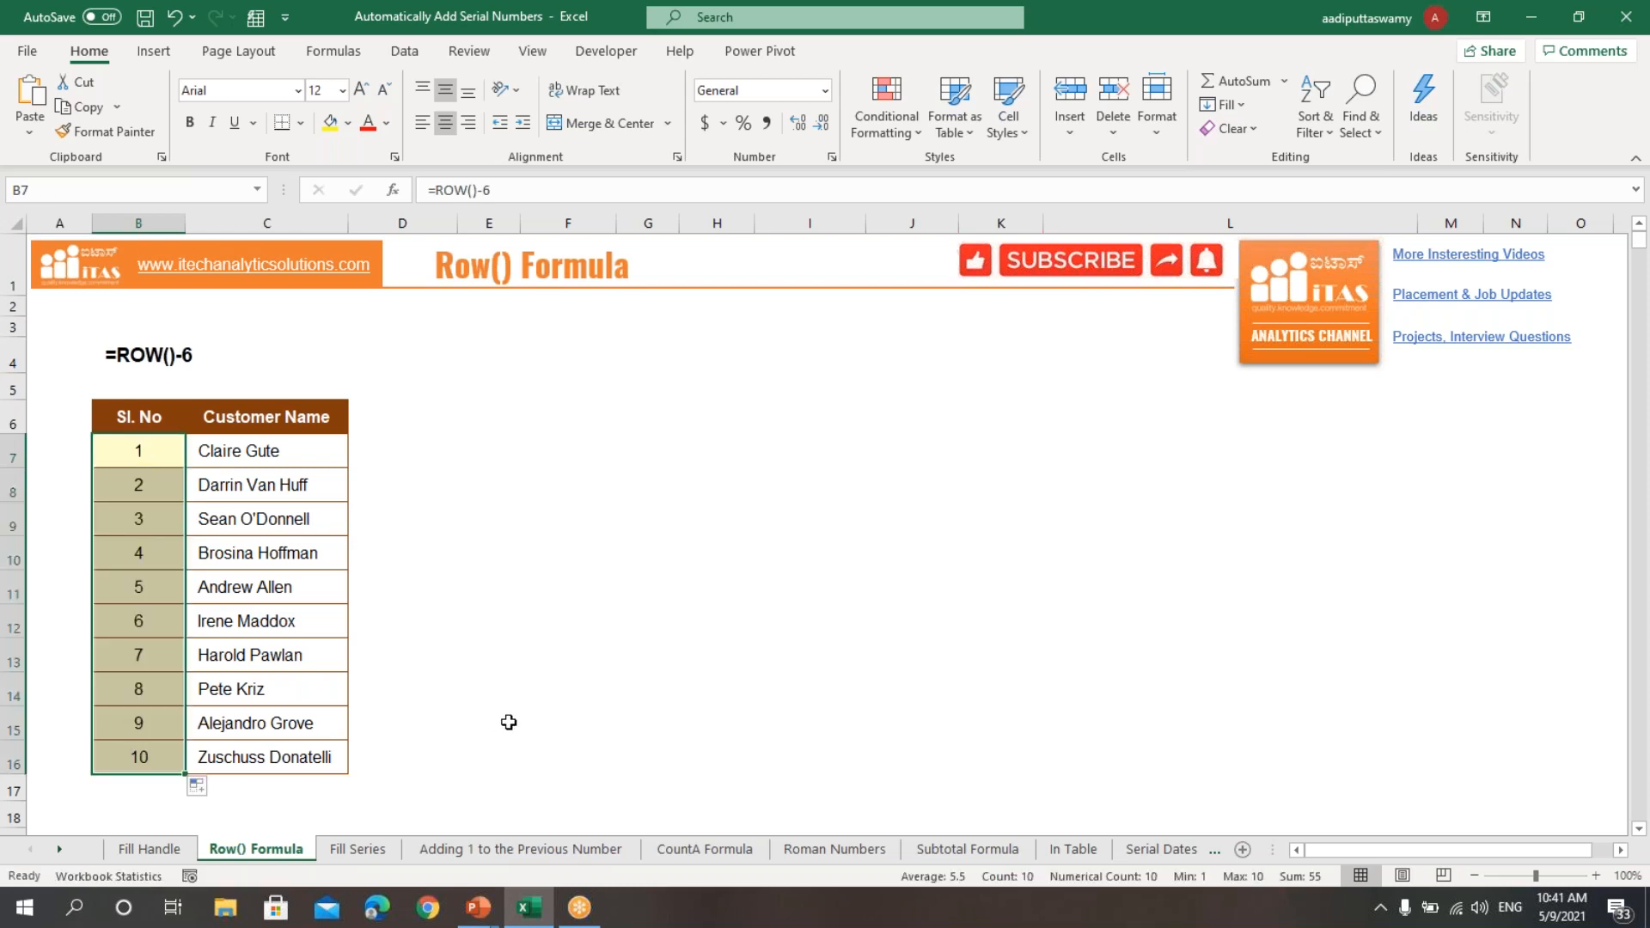
{"action": "left_click", "coordinate": [545, 658]}
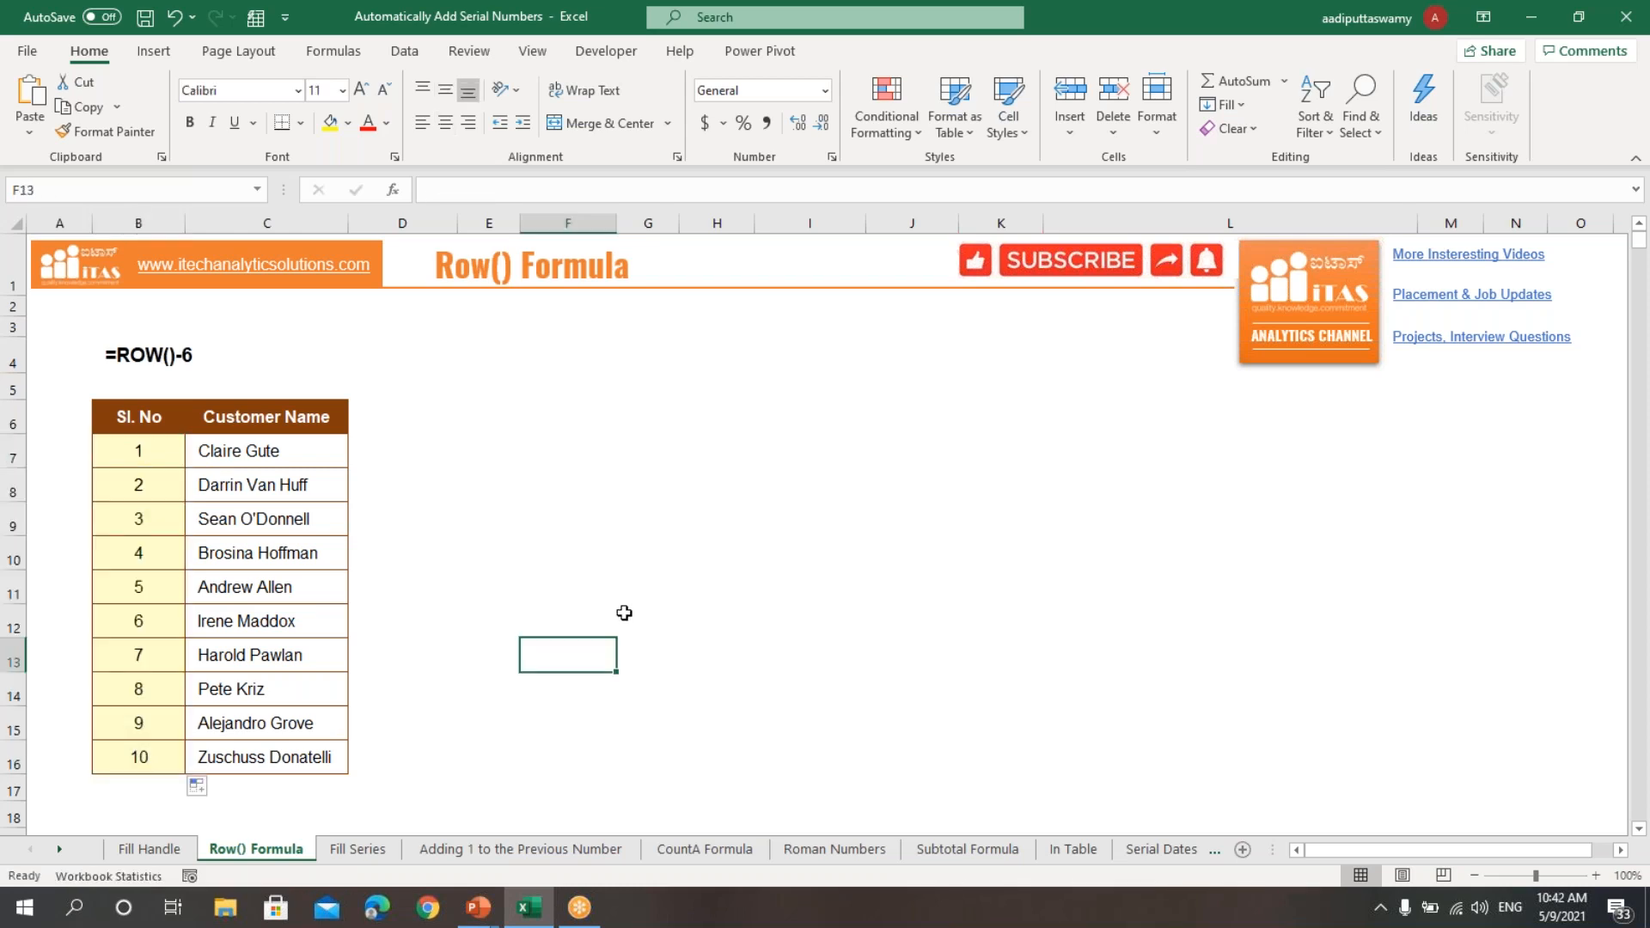
Step: On the Fill Series sheet, enter 1 as the starting serial number in cell B7
{"action": "left_click", "coordinate": [356, 854]}
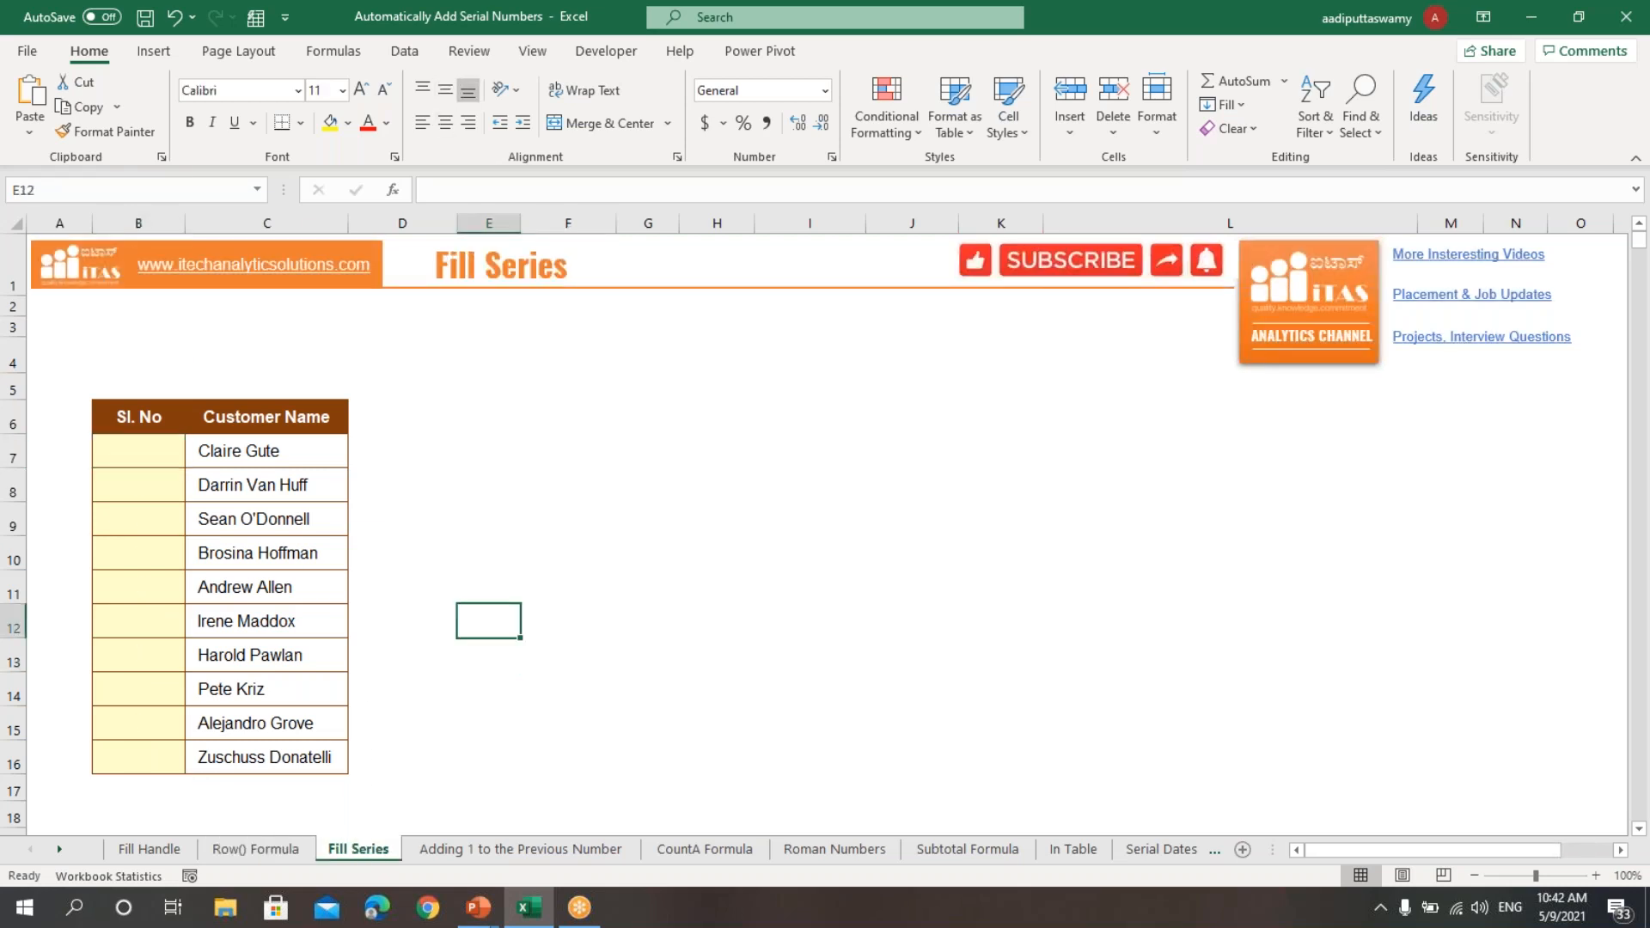
{"action": "left_click_drag", "start_coordinate": [165, 460], "coordinate": [150, 757]}
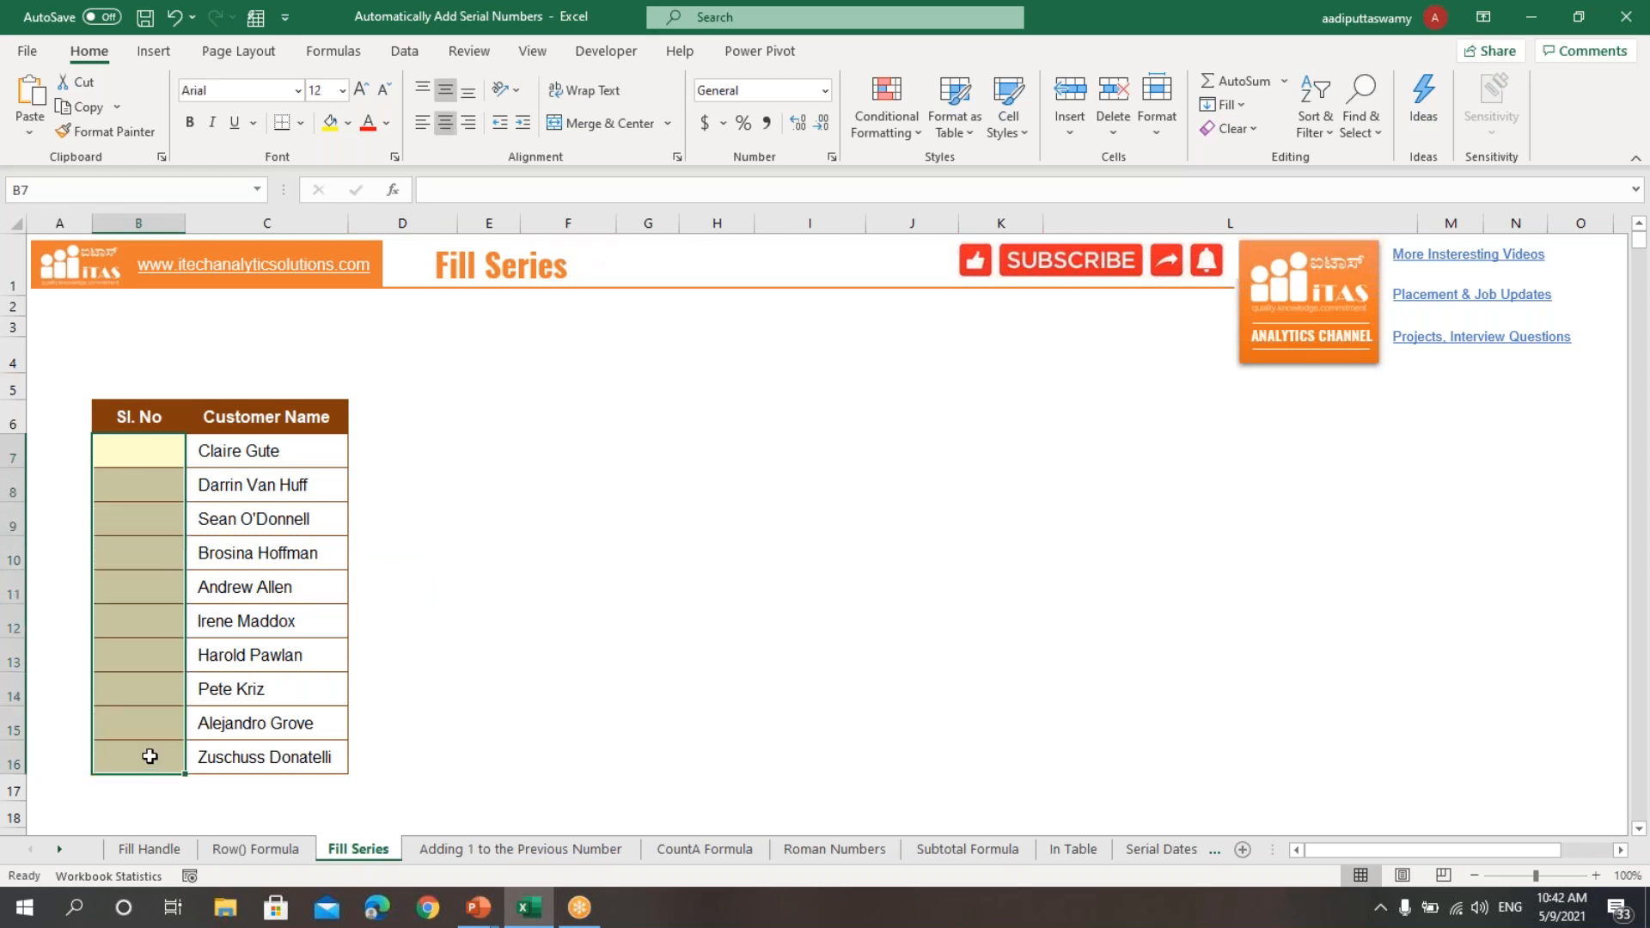
{"action": "left_click", "coordinate": [563, 520]}
{"action": "left_click", "coordinate": [160, 453]}
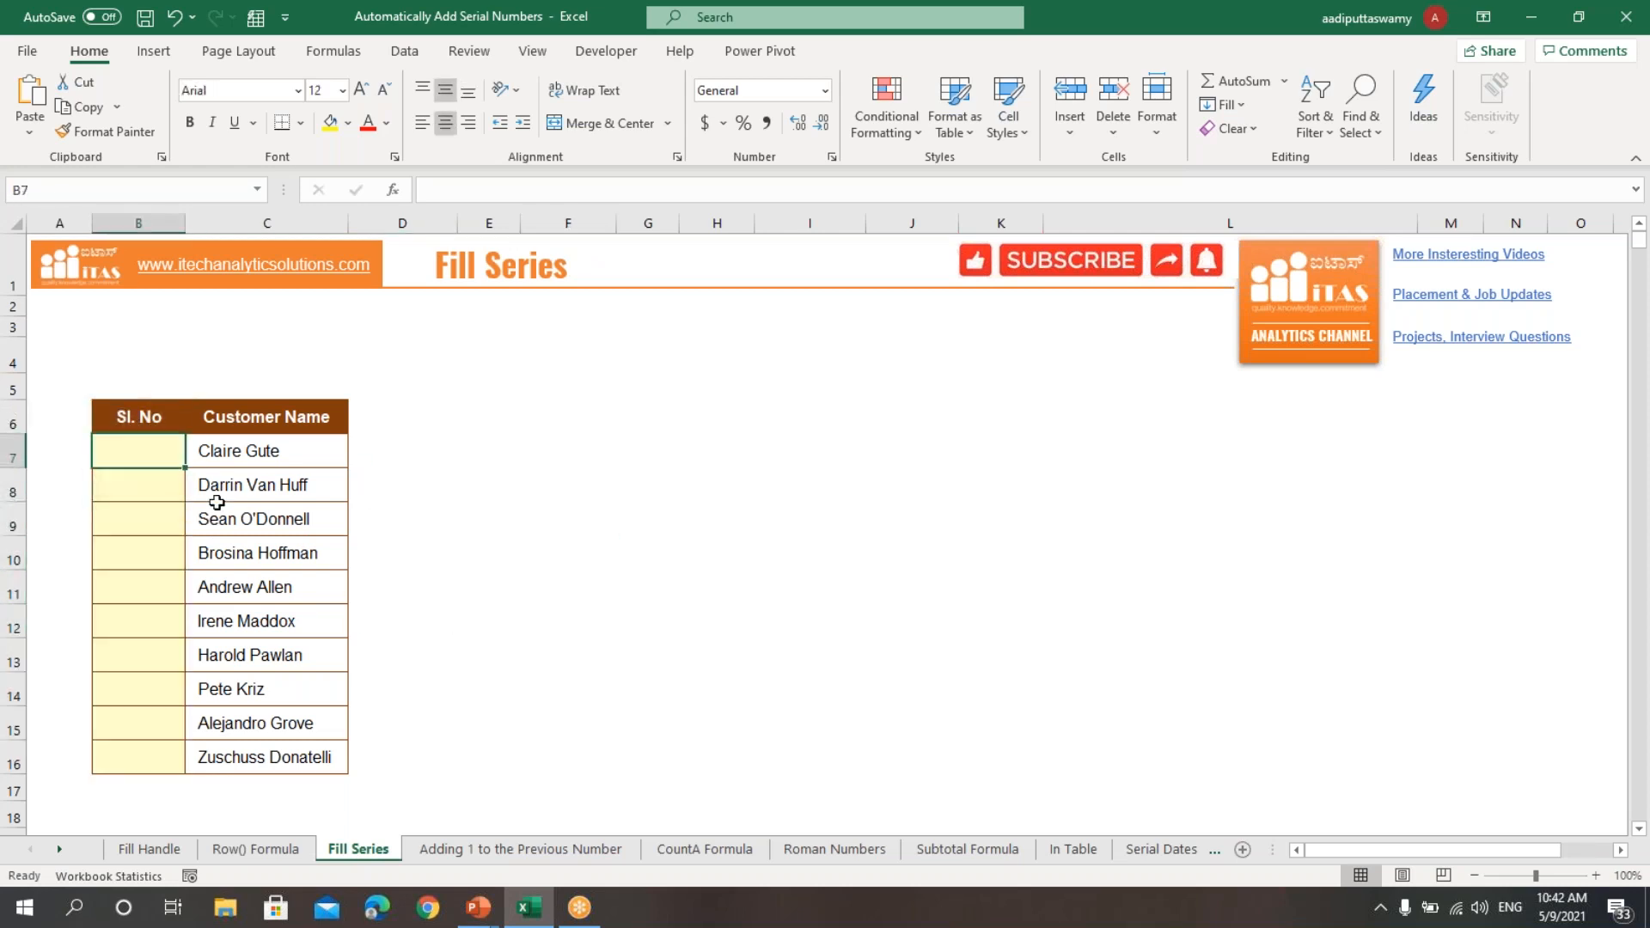
{"action": "type", "text": "1"}
{"action": "left_click", "coordinate": [564, 520]}
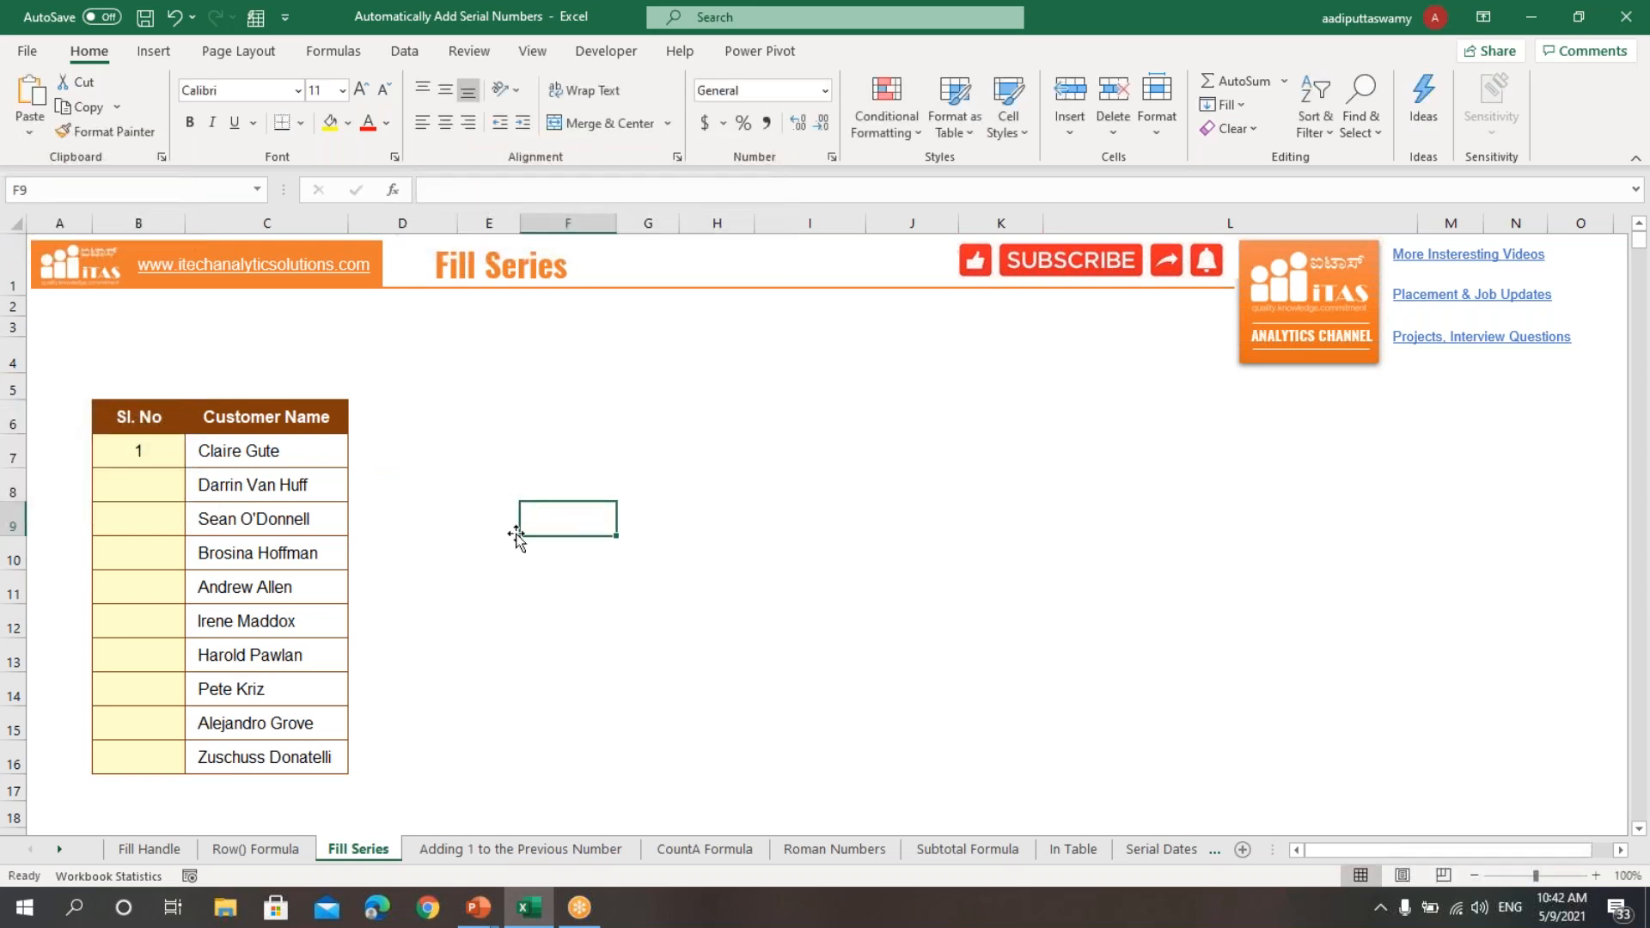
Step: Fill B7:B16 with a linear series in columns, using step value 1 and stop value 10
{"action": "left_click_drag", "start_coordinate": [160, 453], "coordinate": [162, 756]}
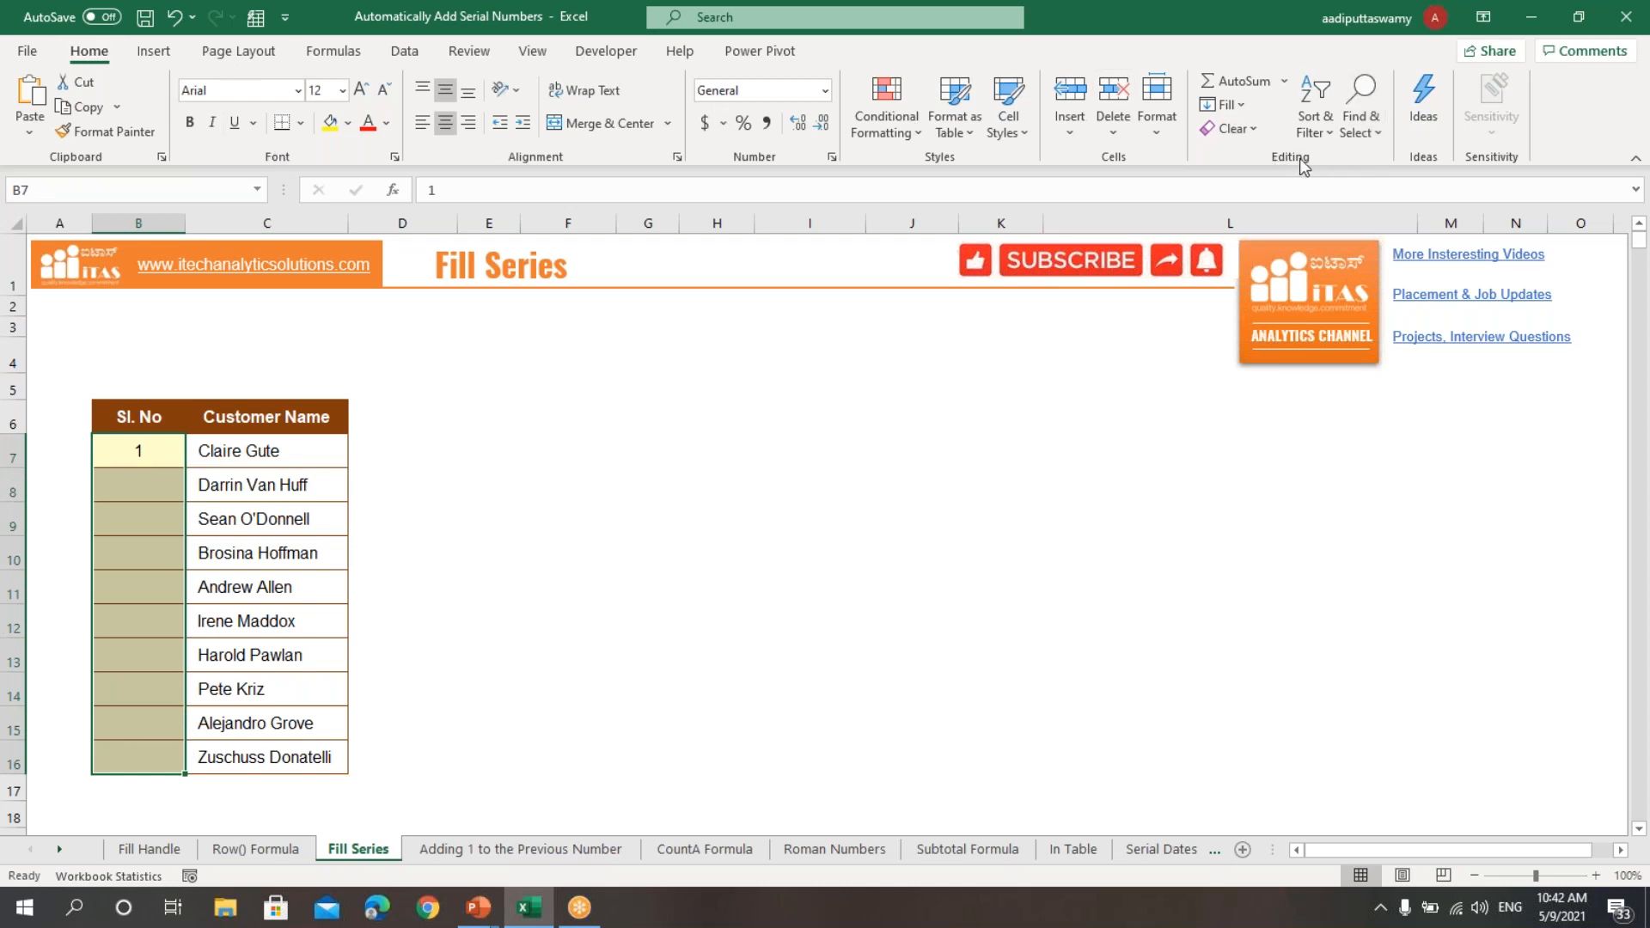
{"action": "left_click", "coordinate": [1244, 105]}
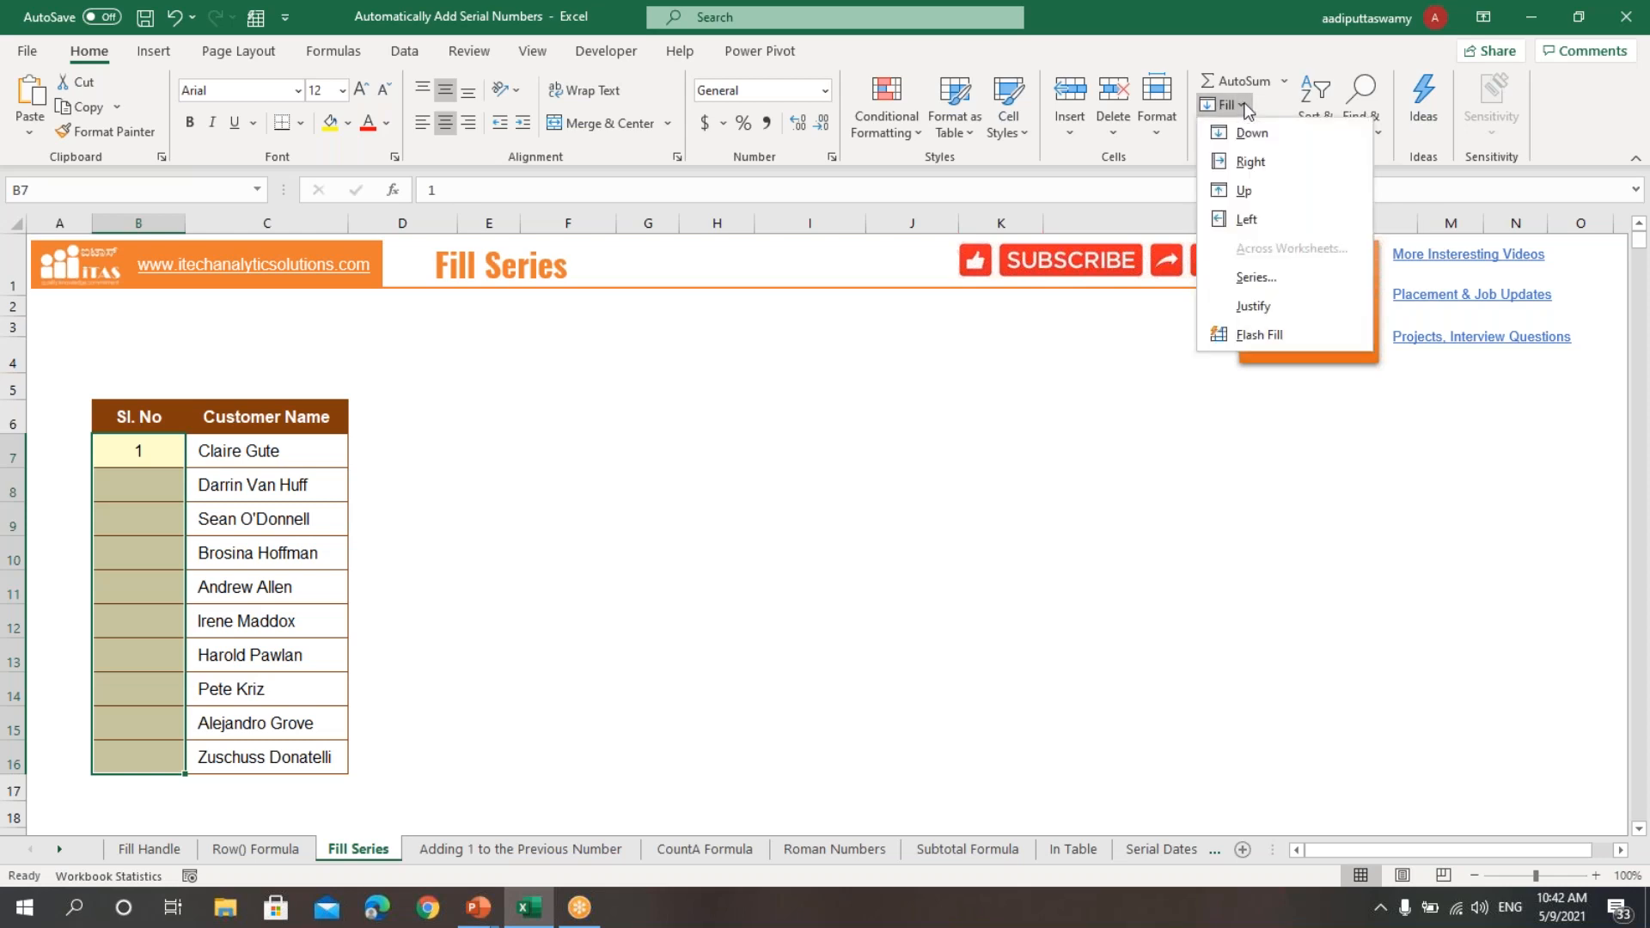
{"action": "left_click", "coordinate": [1258, 278]}
{"action": "left_click_drag", "start_coordinate": [797, 354], "coordinate": [797, 328]}
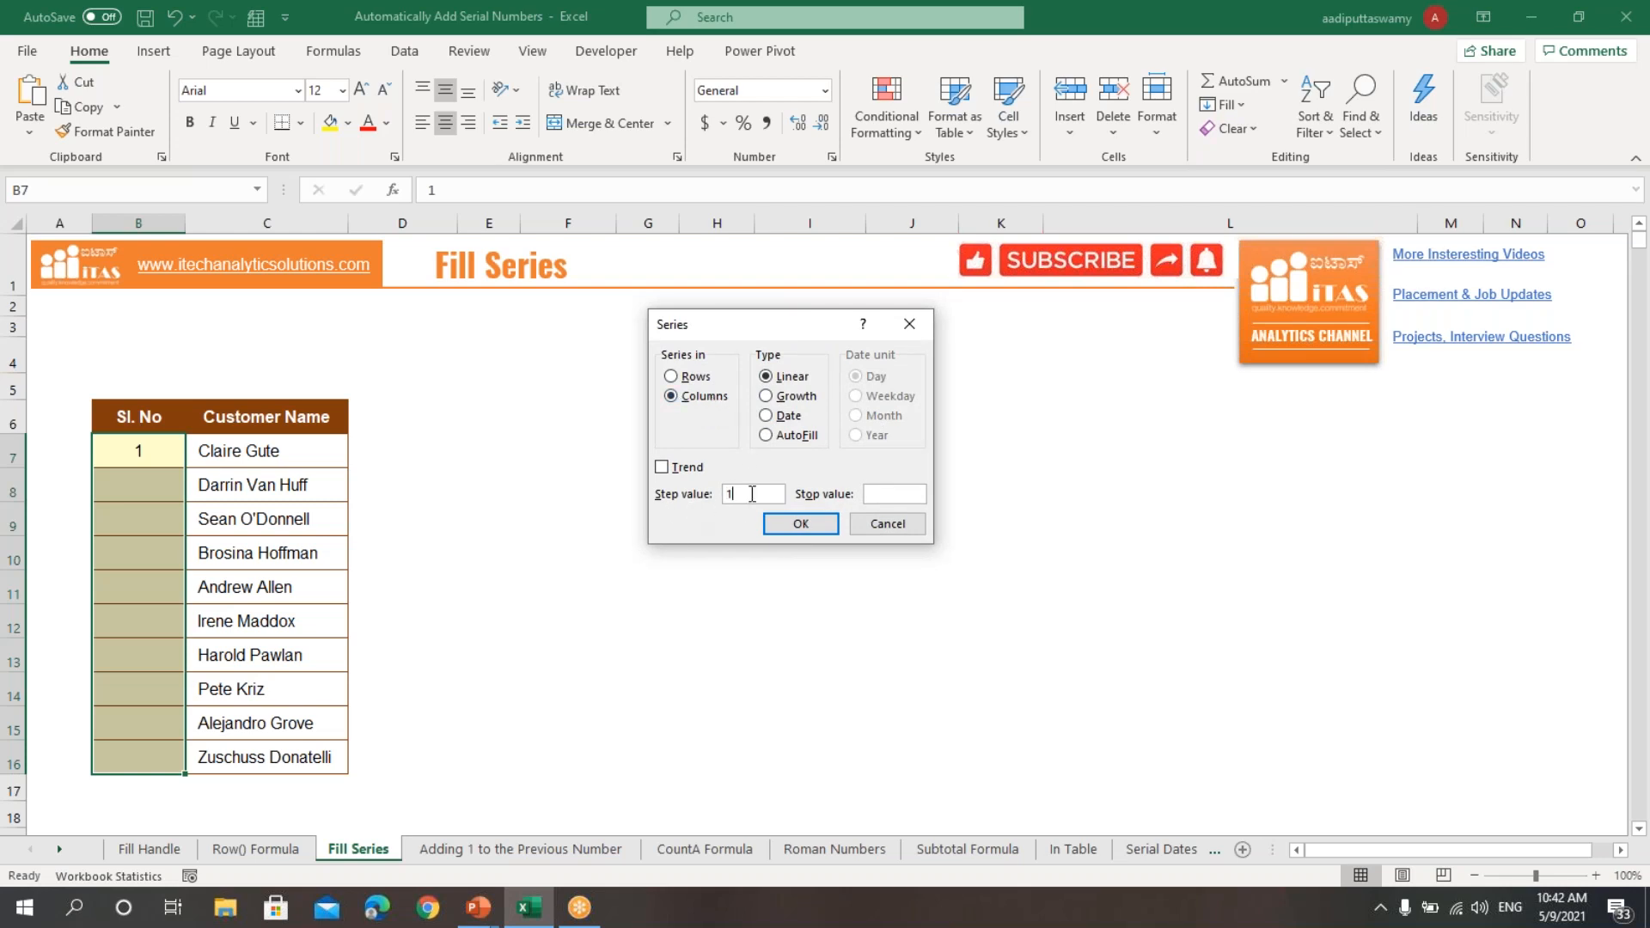
{"action": "type", "text": "10"}
{"action": "left_click", "coordinate": [808, 526]}
{"action": "left_click_drag", "start_coordinate": [148, 458], "coordinate": [140, 756]}
{"action": "left_click", "coordinate": [574, 629]}
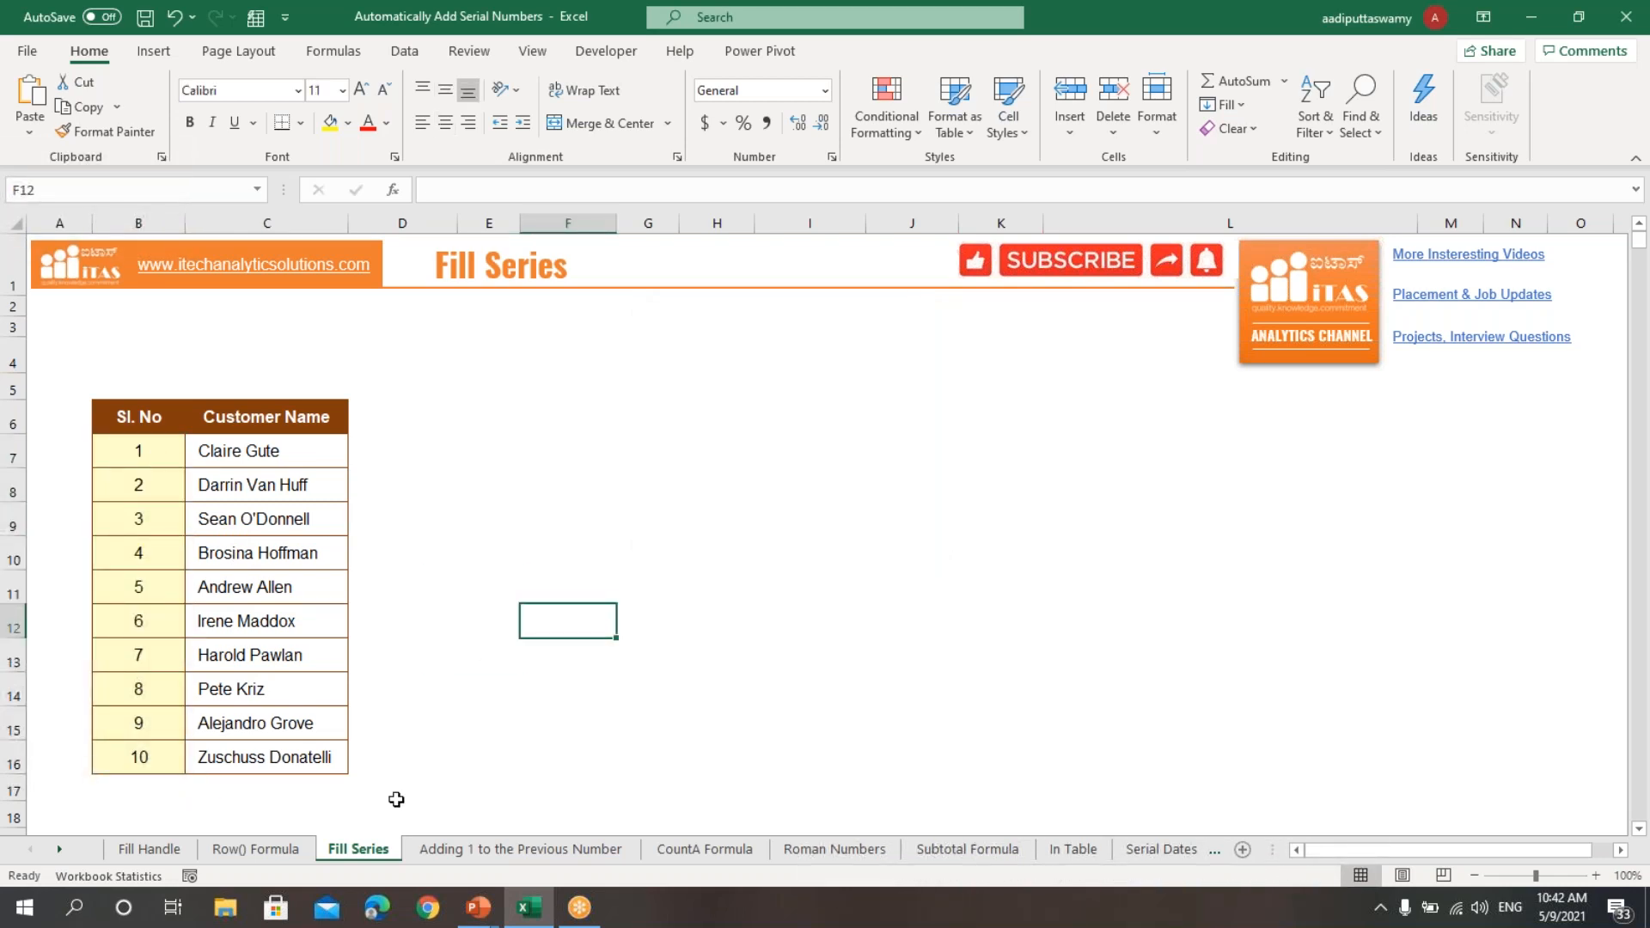
Step: On the Adding 1 to the Previous Number sheet, enter the formula =B7+1 in cell B8
{"action": "left_click", "coordinate": [485, 854]}
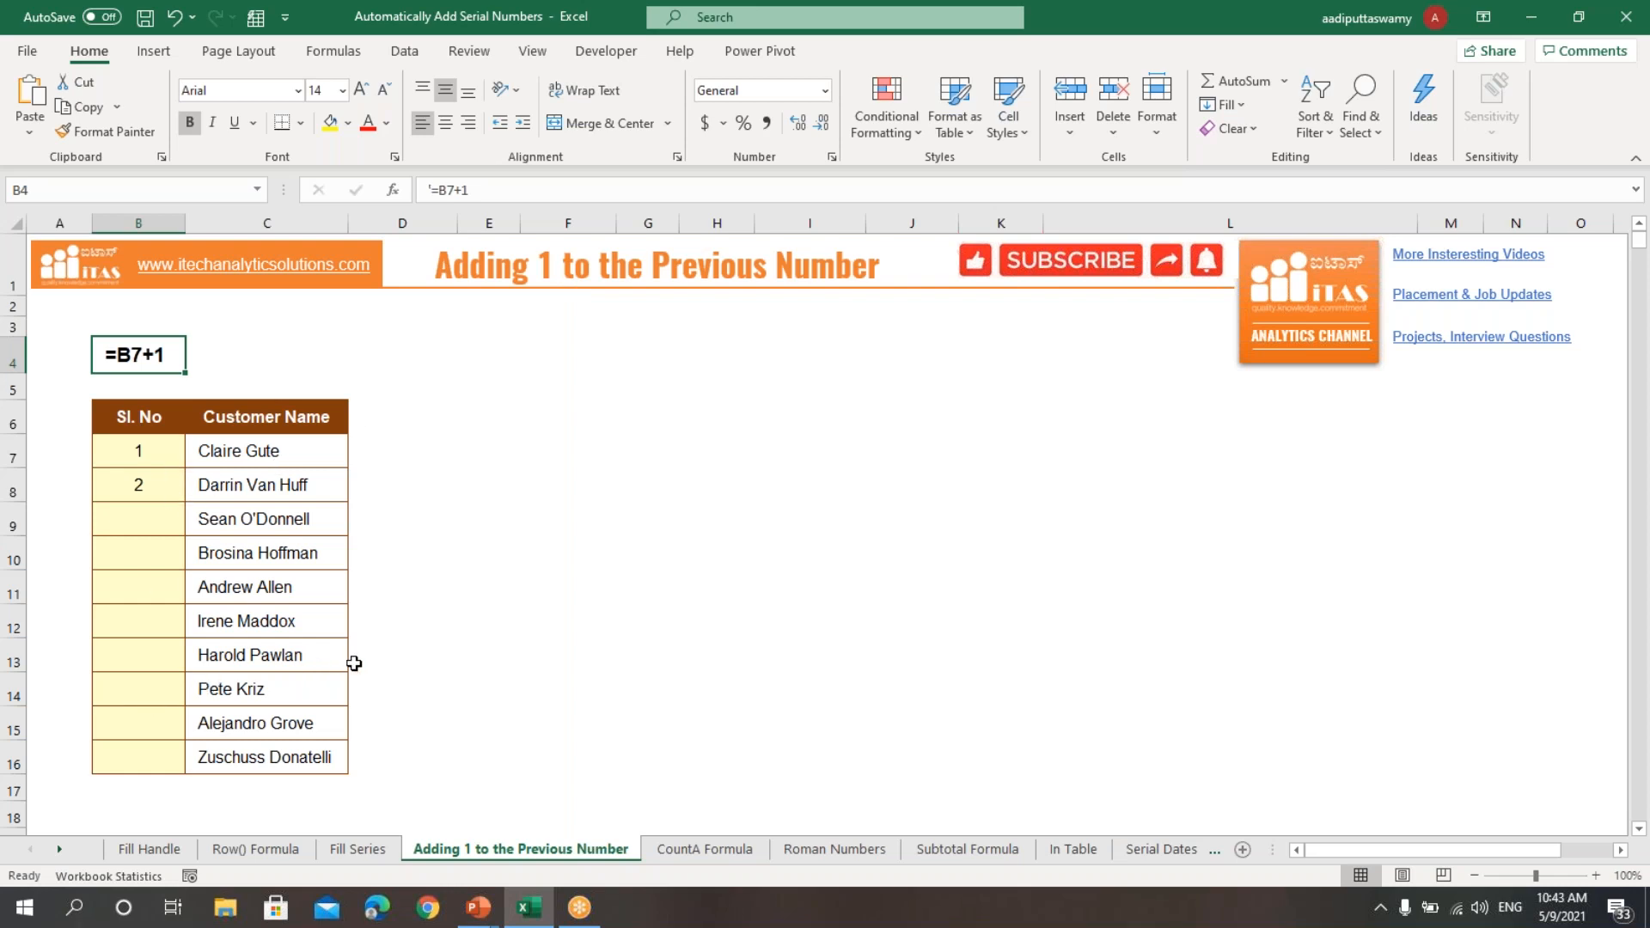
{"action": "left_click", "coordinate": [138, 450]}
{"action": "left_click_drag", "start_coordinate": [183, 454], "coordinate": [595, 538]}
{"action": "left_click", "coordinate": [160, 488]}
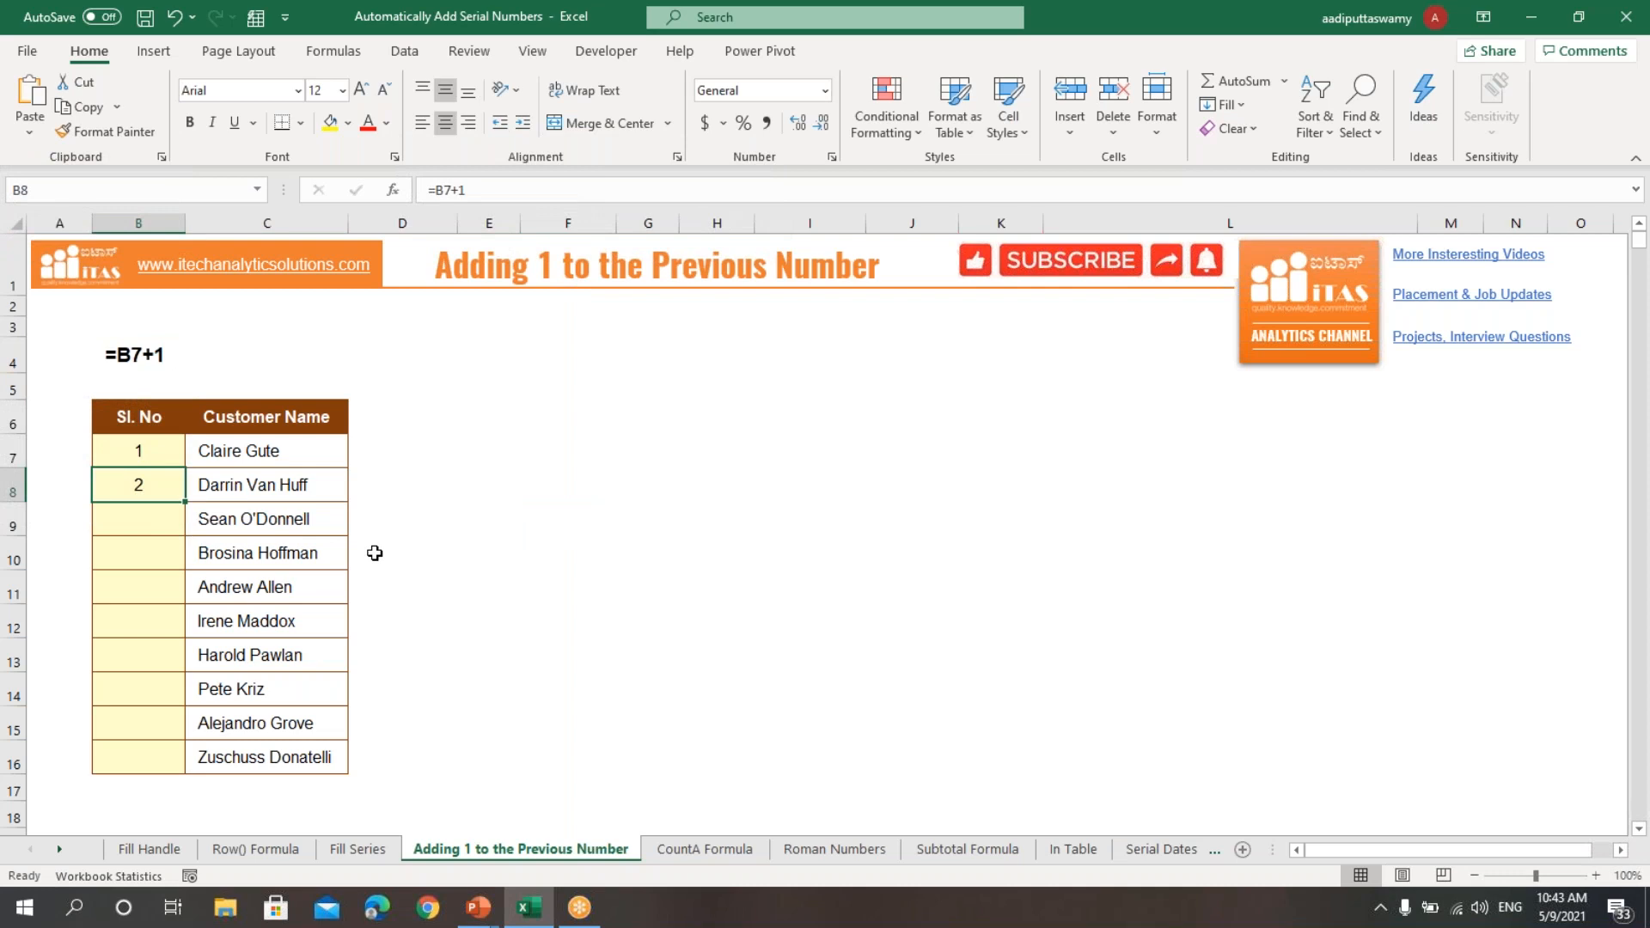
{"action": "type", "text": "="}
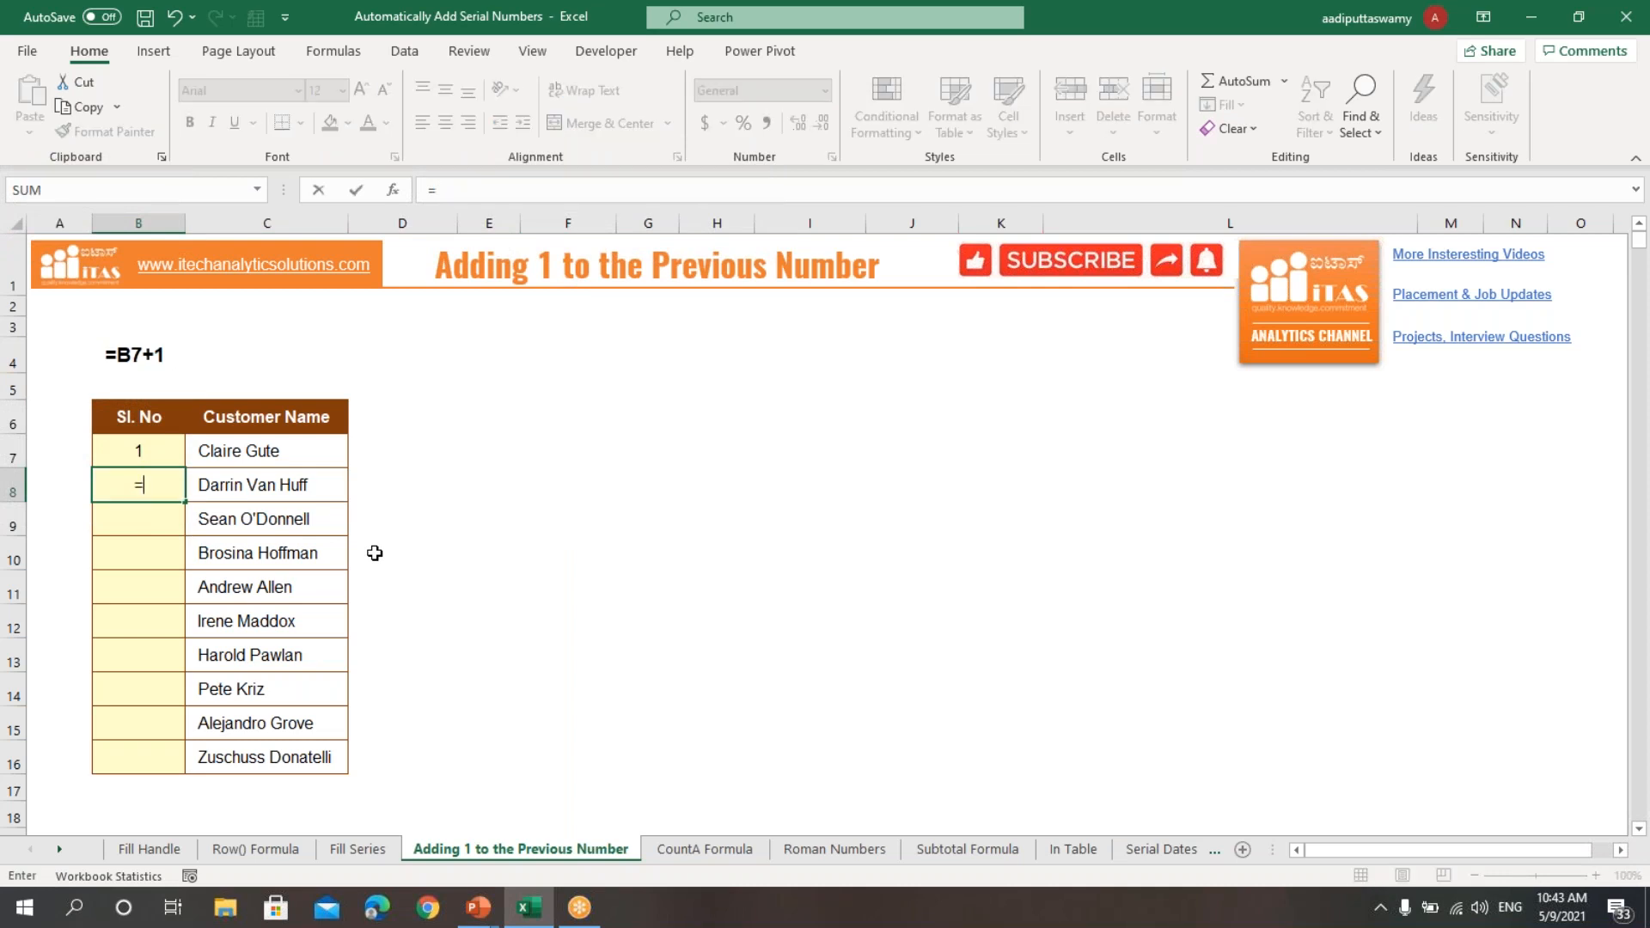
{"action": "key", "text": "Up"}
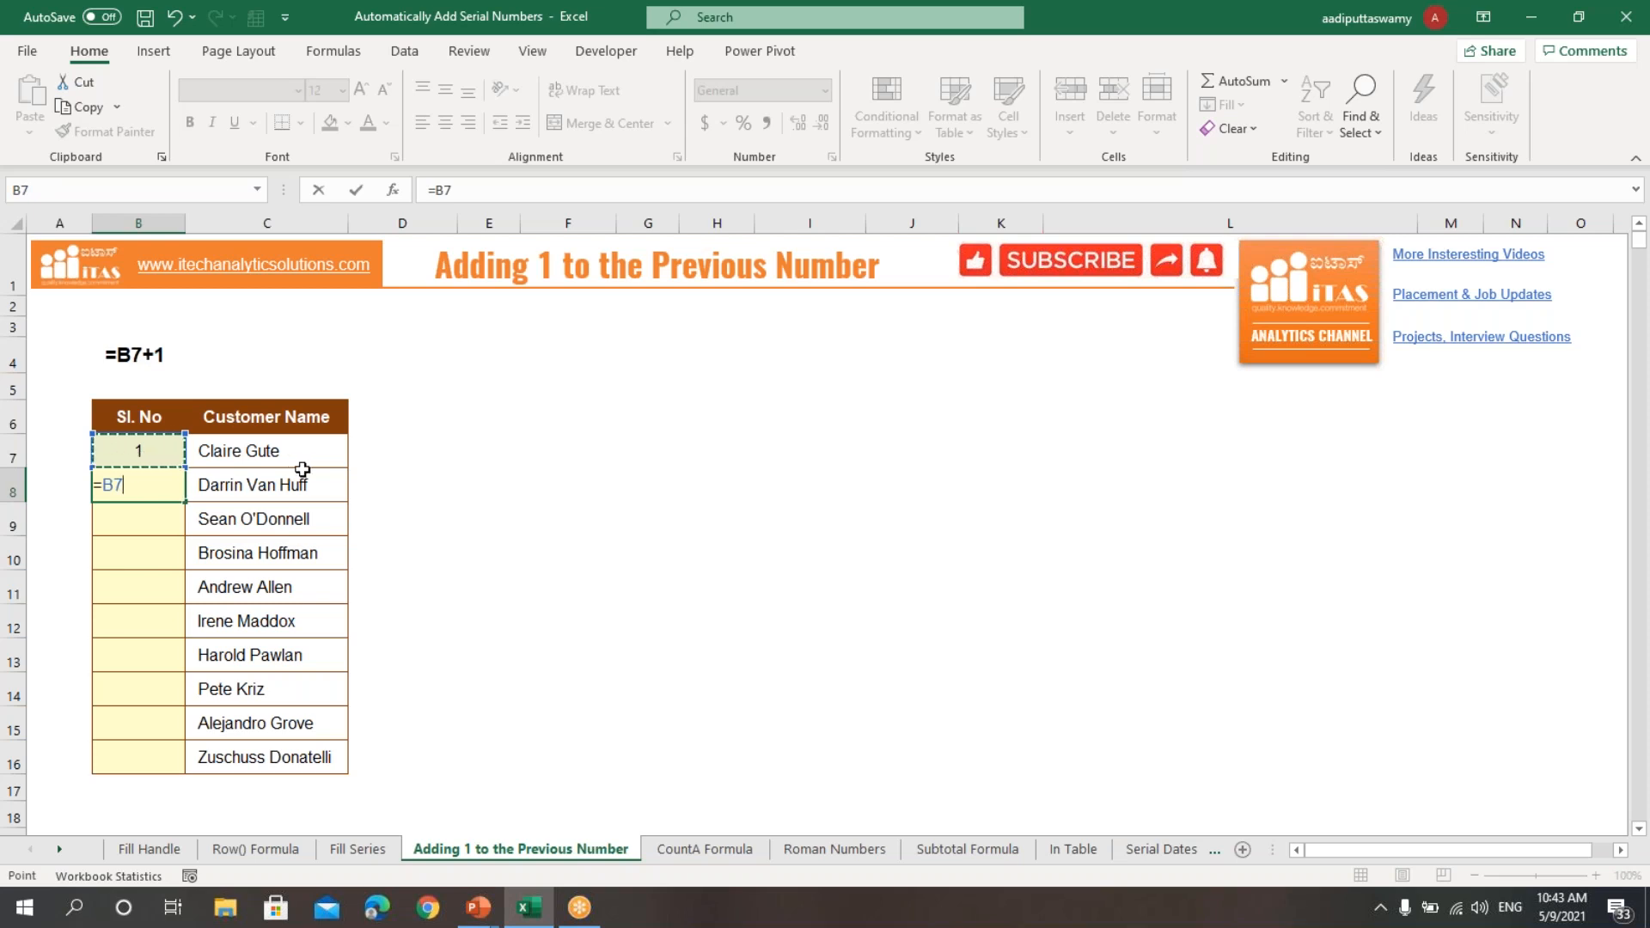
{"action": "type", "text": "+1"}
{"action": "key", "text": "Return"}
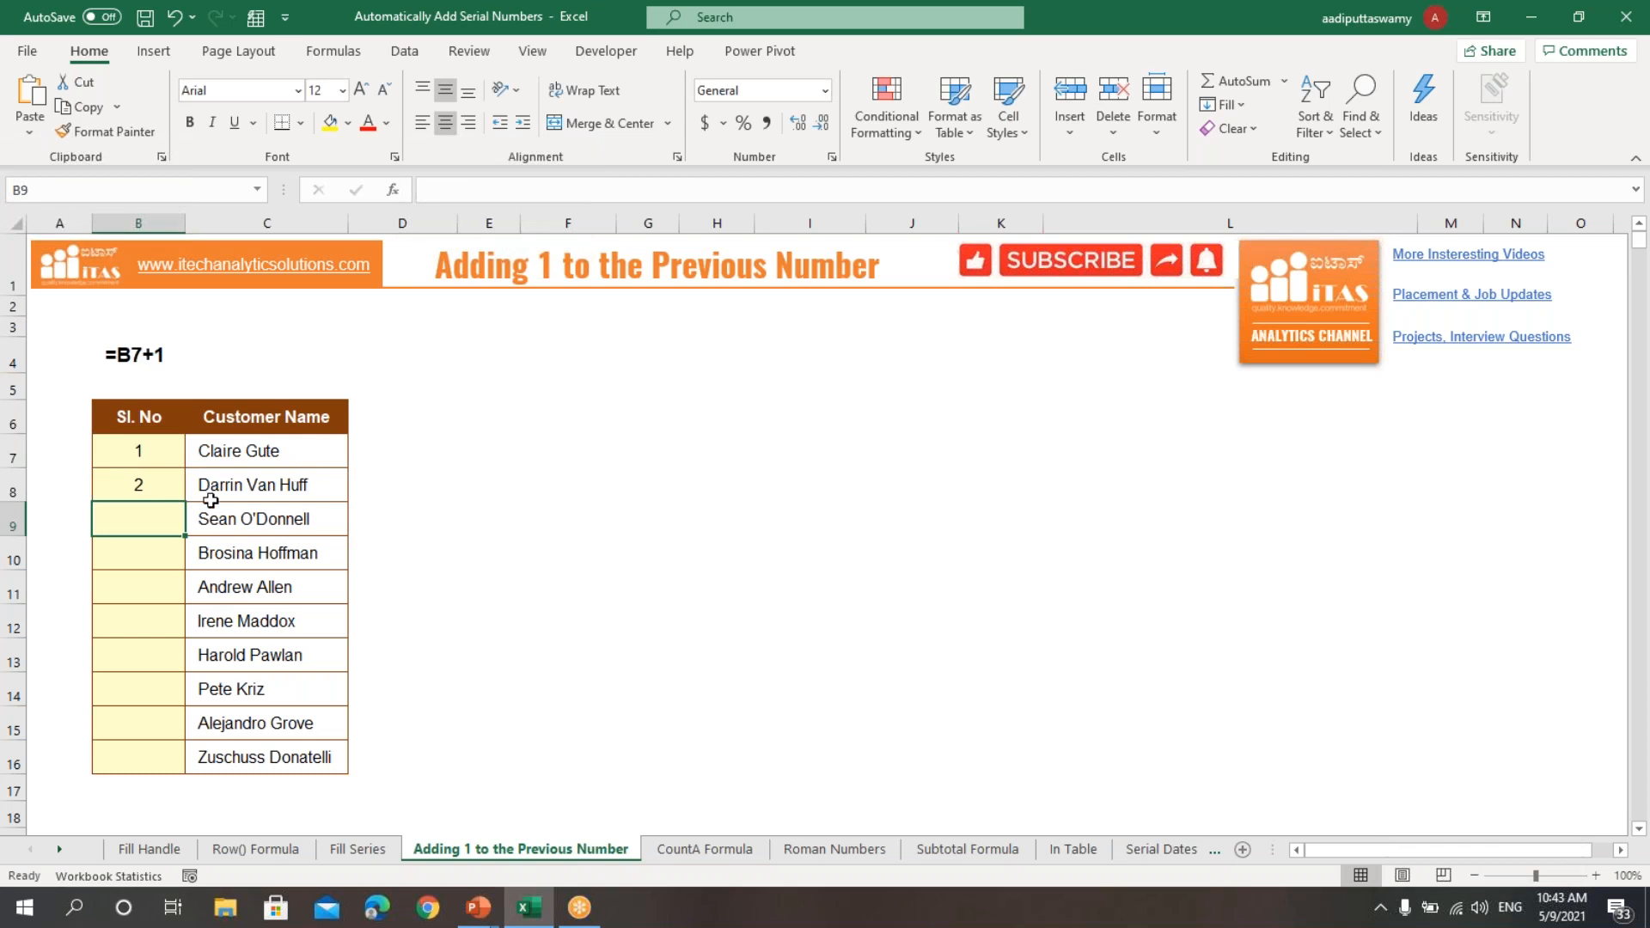
Step: Copy the =B7+1 formula from B8 down through B16 and review the serial numbers in B7:B16
{"action": "left_click", "coordinate": [166, 486]}
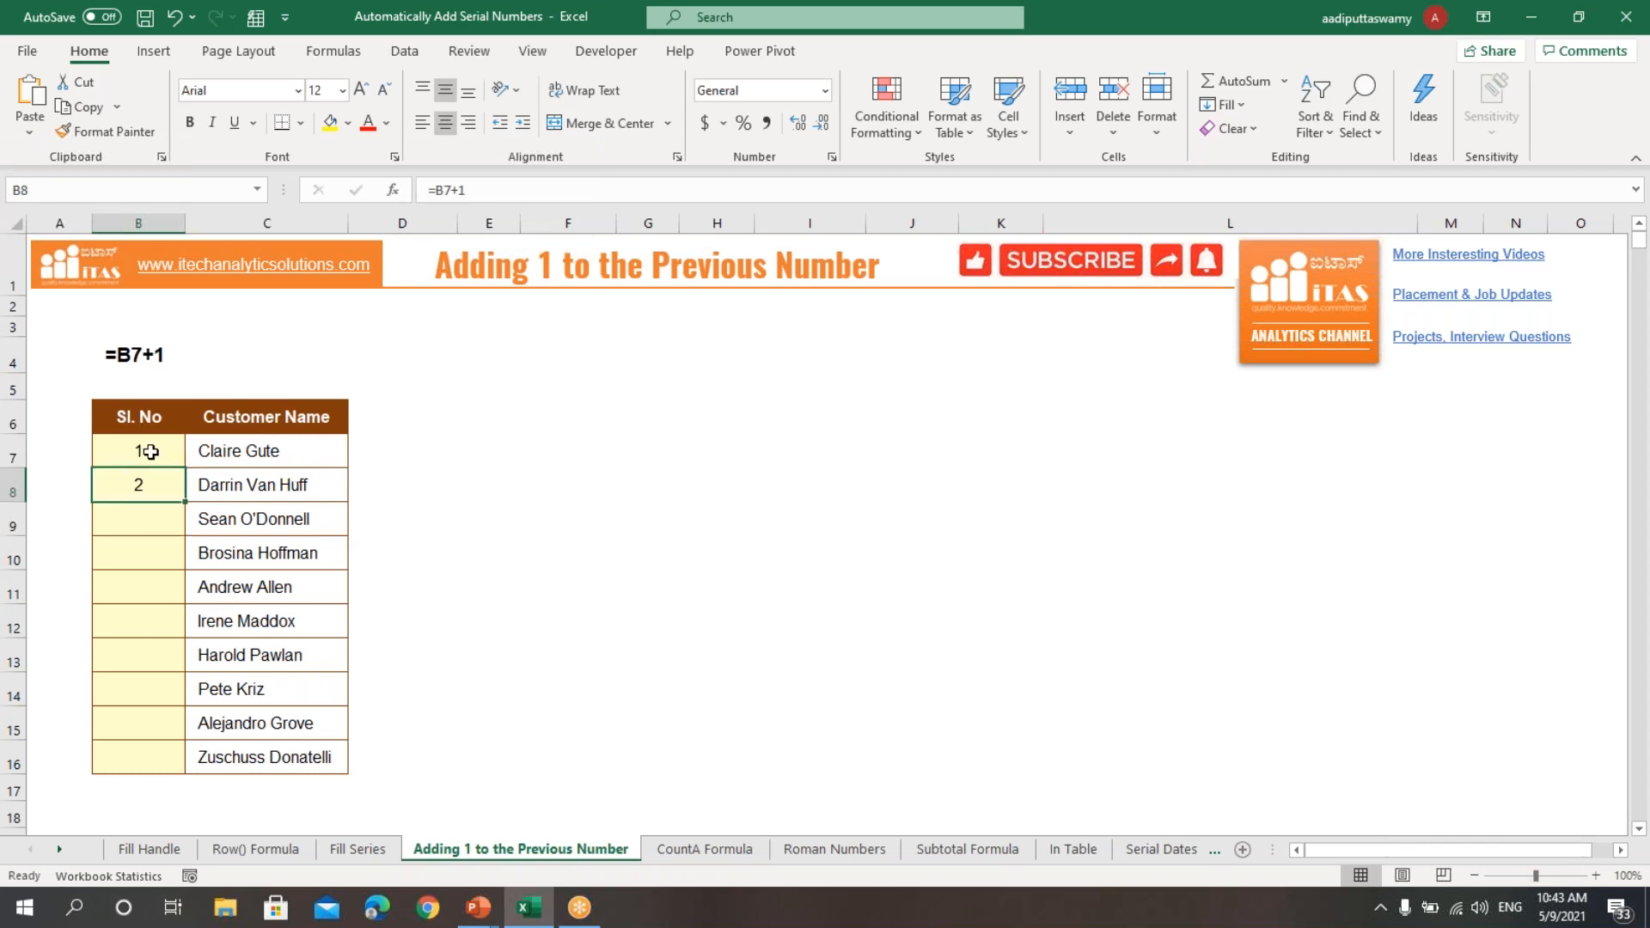
{"action": "left_click_drag", "start_coordinate": [185, 502], "coordinate": [179, 776]}
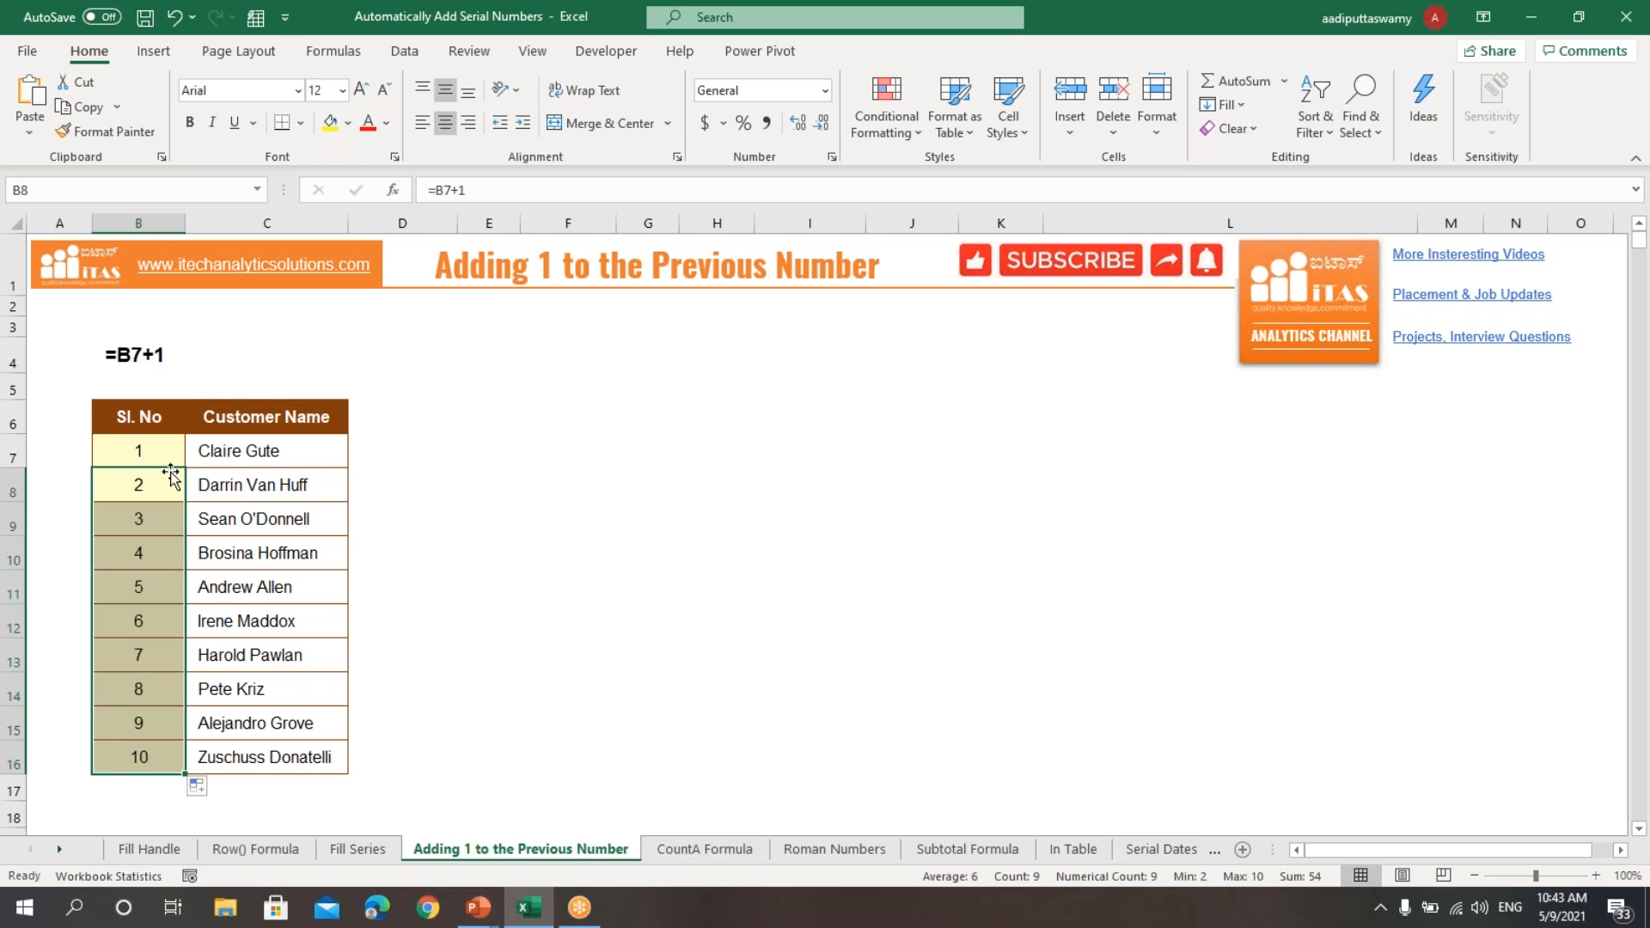
{"action": "left_click_drag", "start_coordinate": [162, 451], "coordinate": [158, 750]}
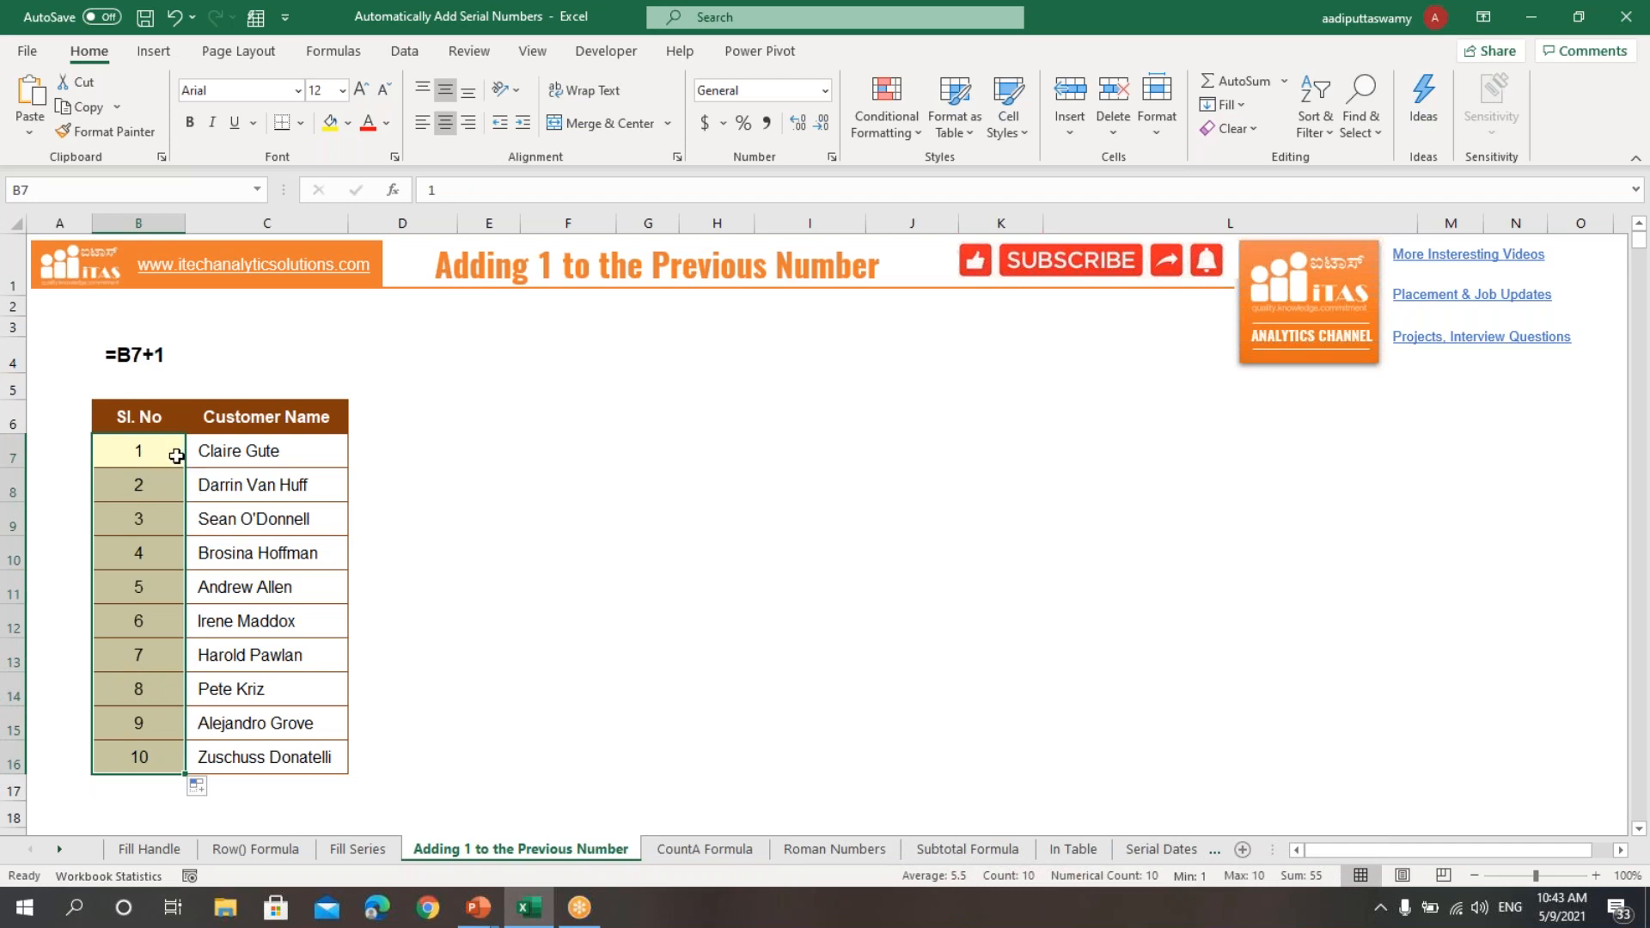
{"action": "left_click", "coordinate": [473, 589]}
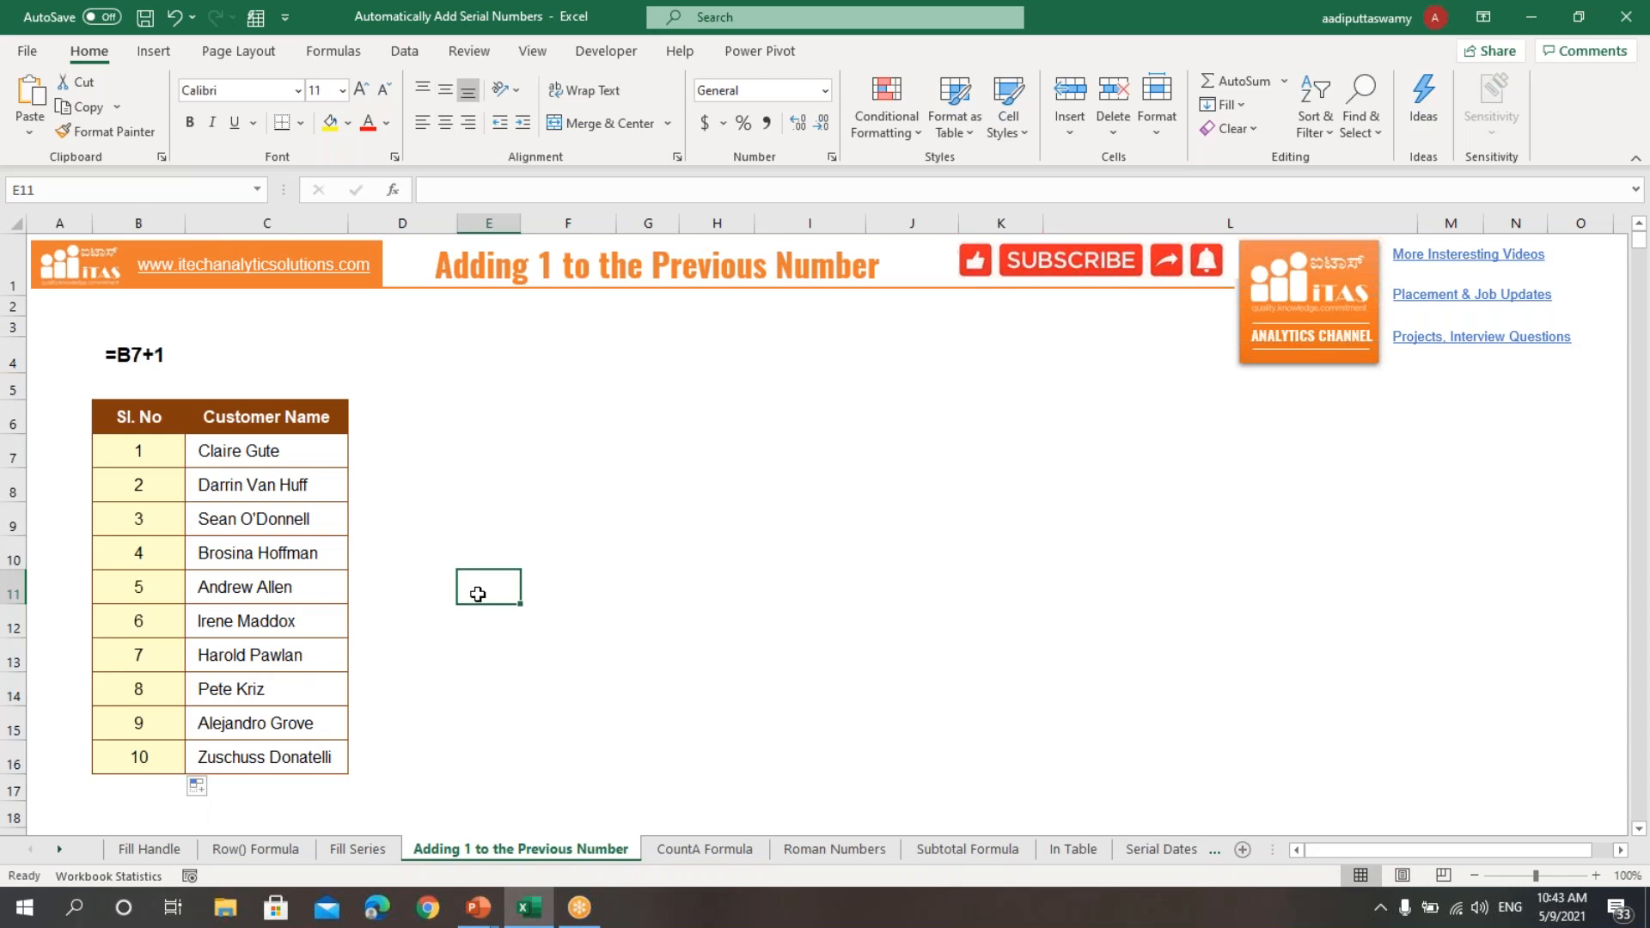
Step: On the CountA Formula sheet, enter the formula =COUNTA($C$7:C7) in cell B7
{"action": "left_click", "coordinate": [703, 851]}
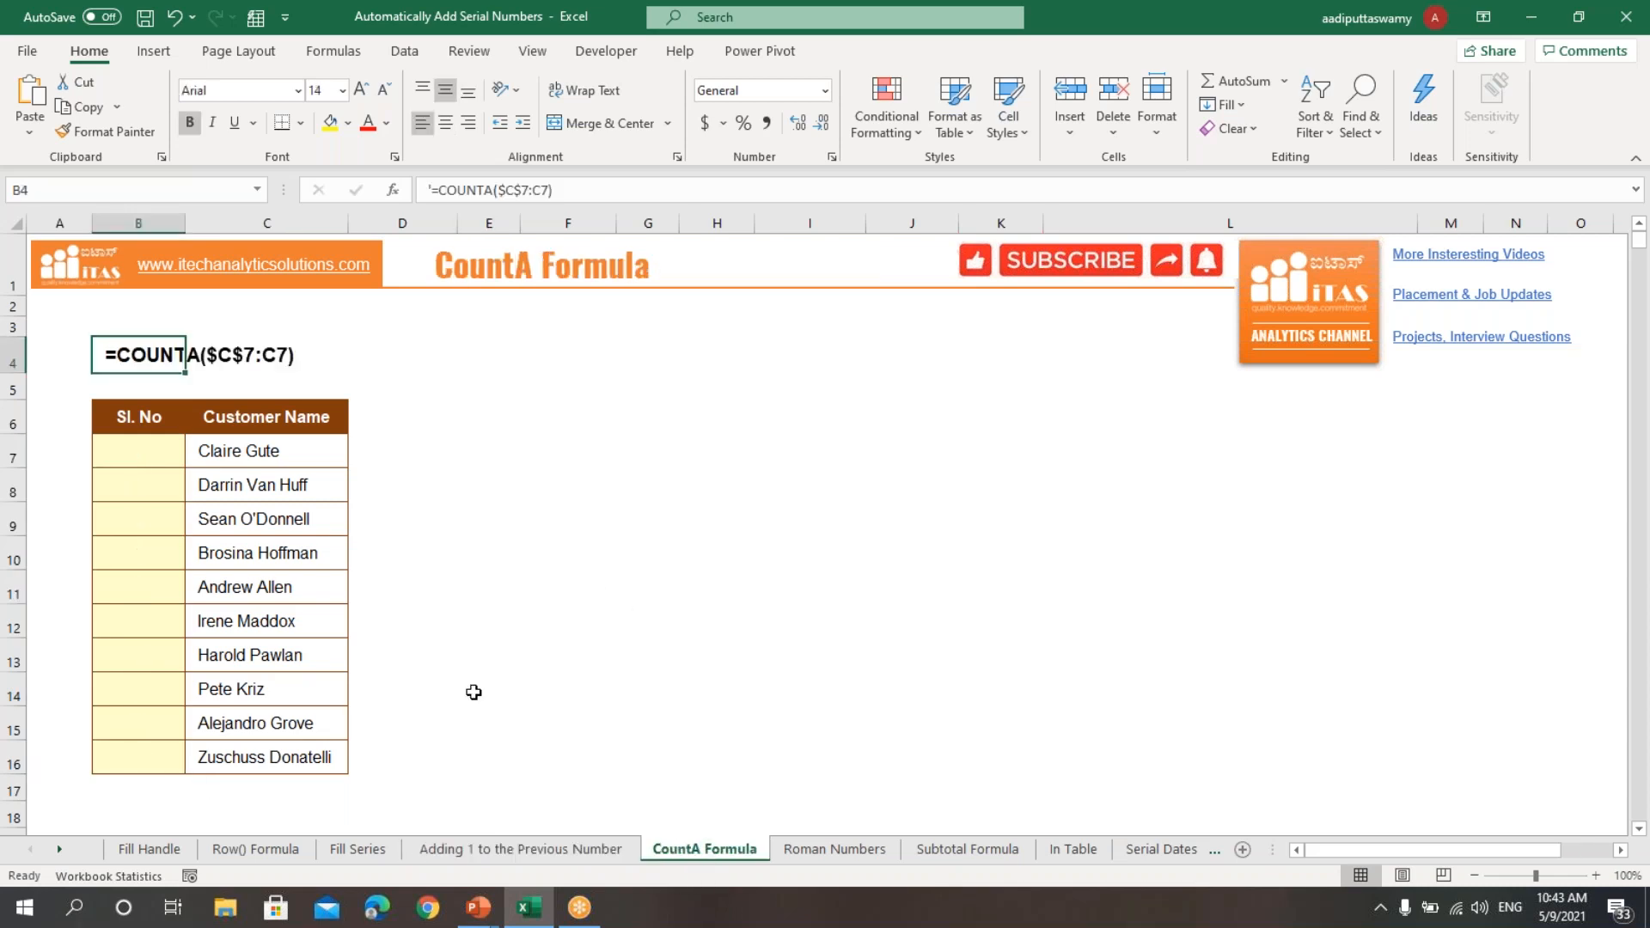
{"action": "left_click", "coordinate": [568, 563]}
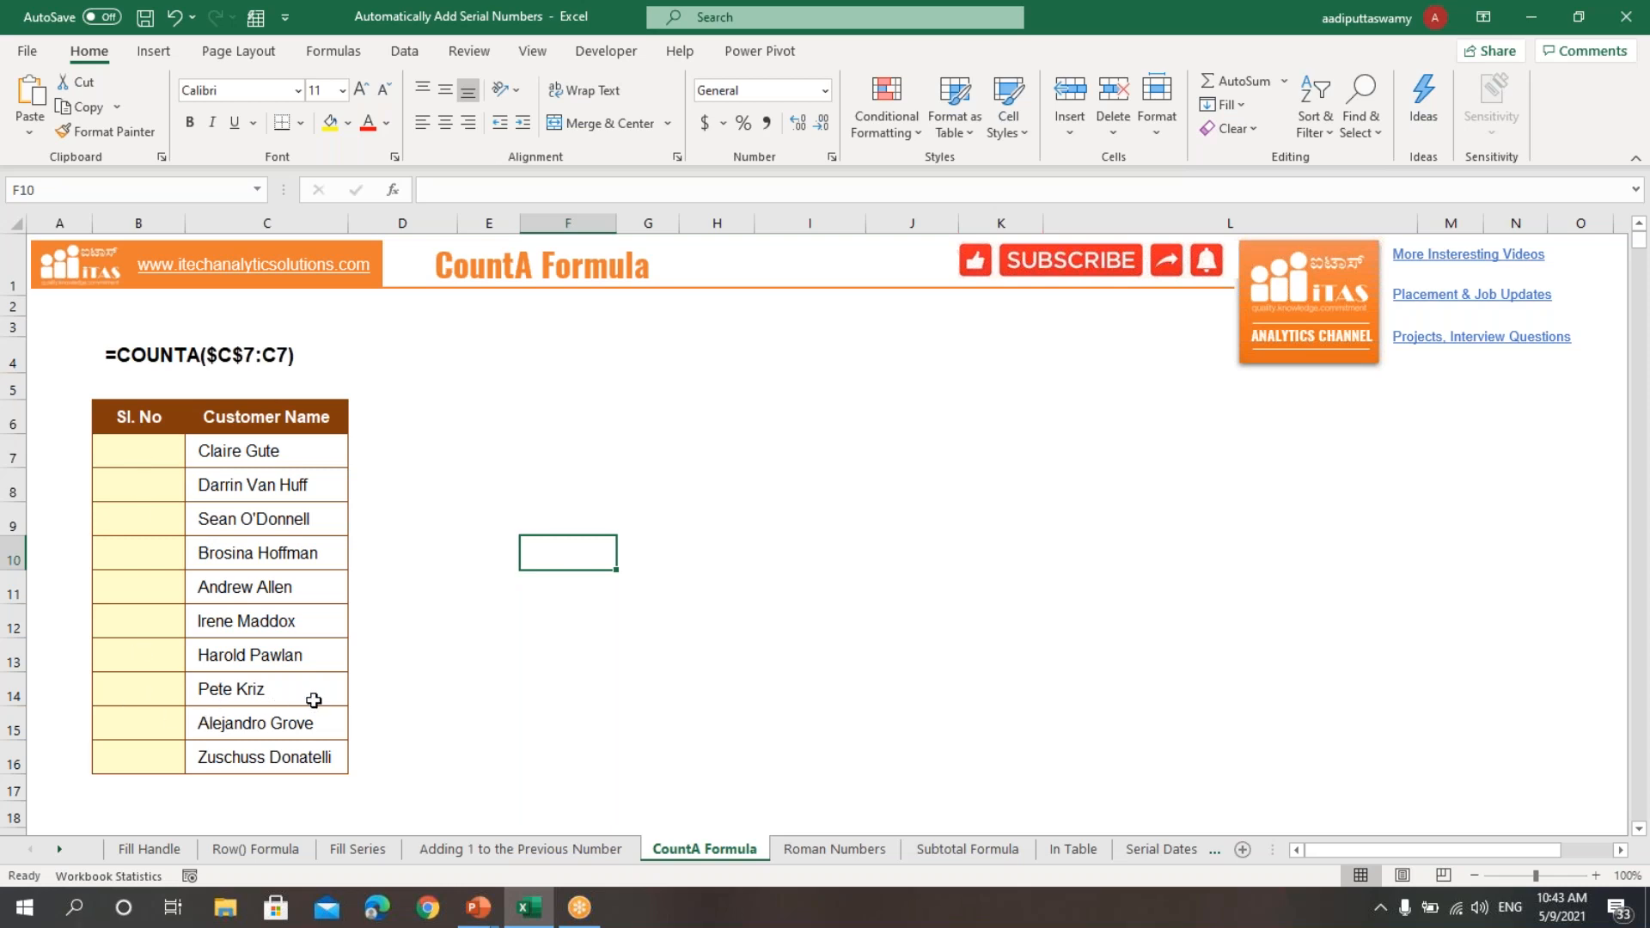
{"action": "left_click", "coordinate": [138, 459]}
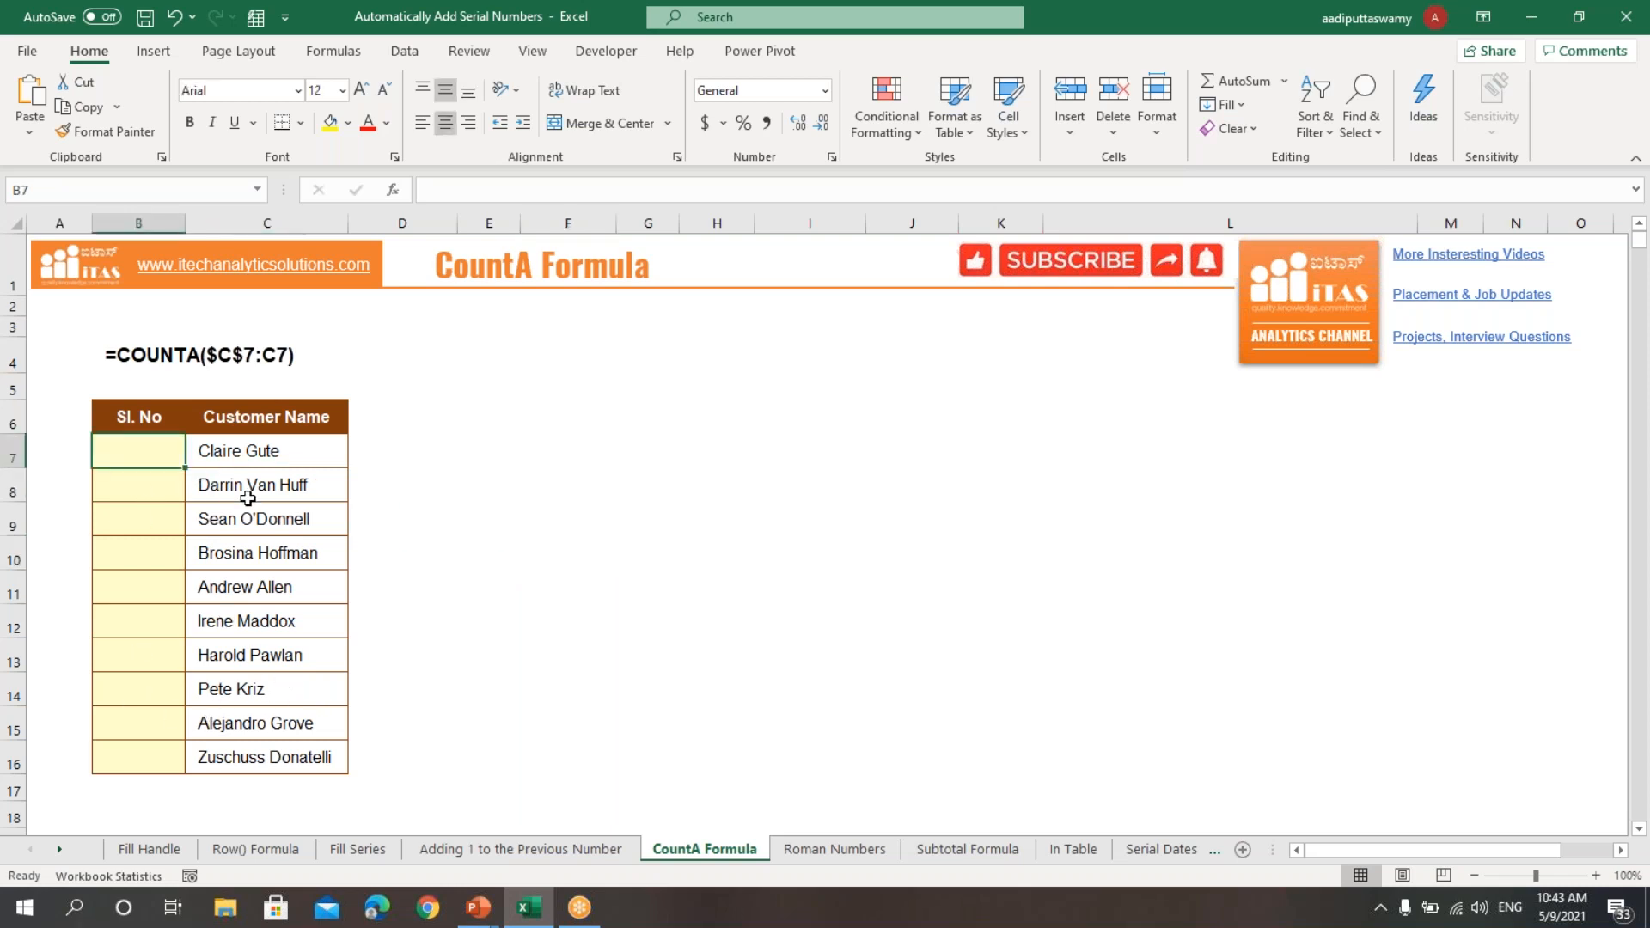
{"action": "type", "text": "=counta"}
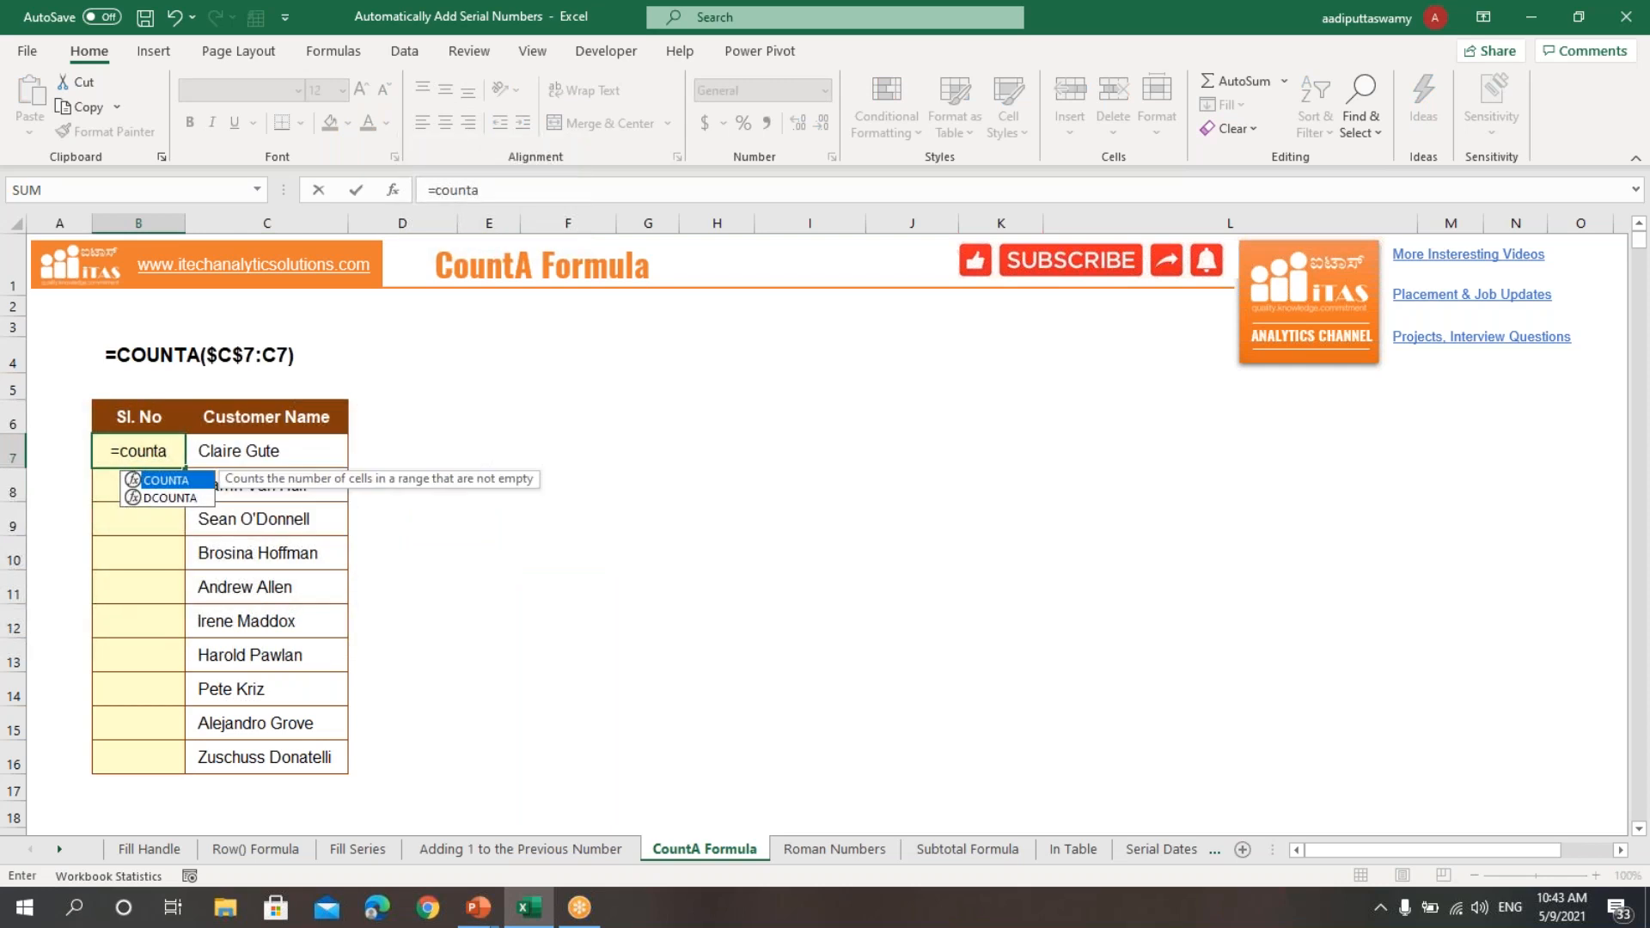
{"action": "key", "text": "Tab"}
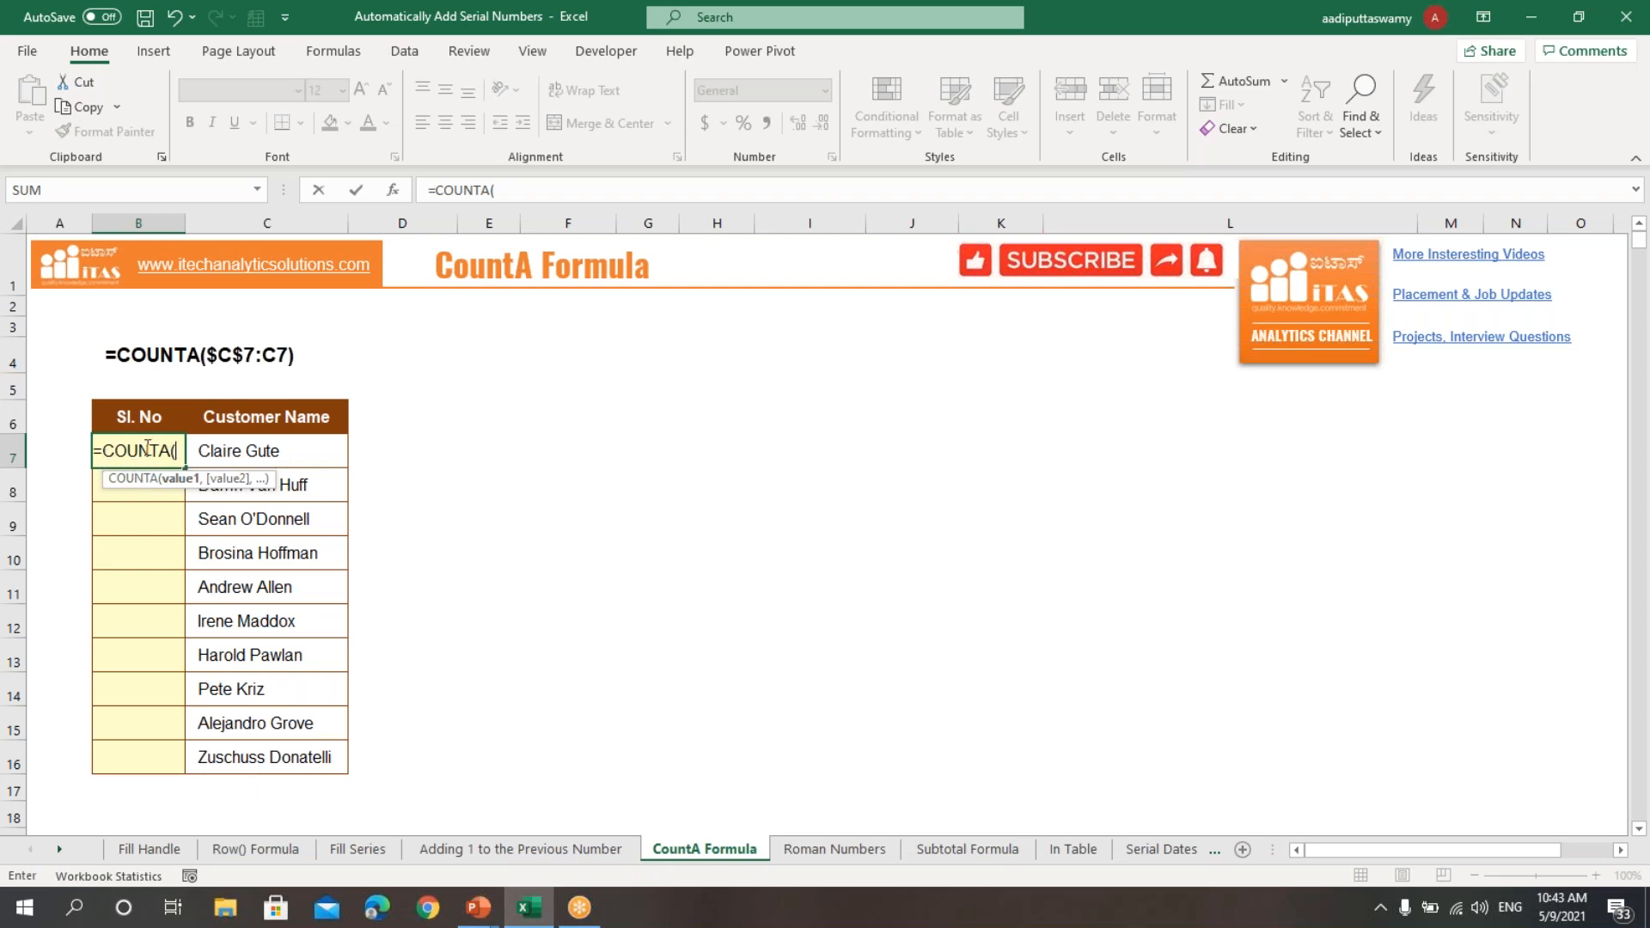
{"action": "left_click", "coordinate": [258, 453]}
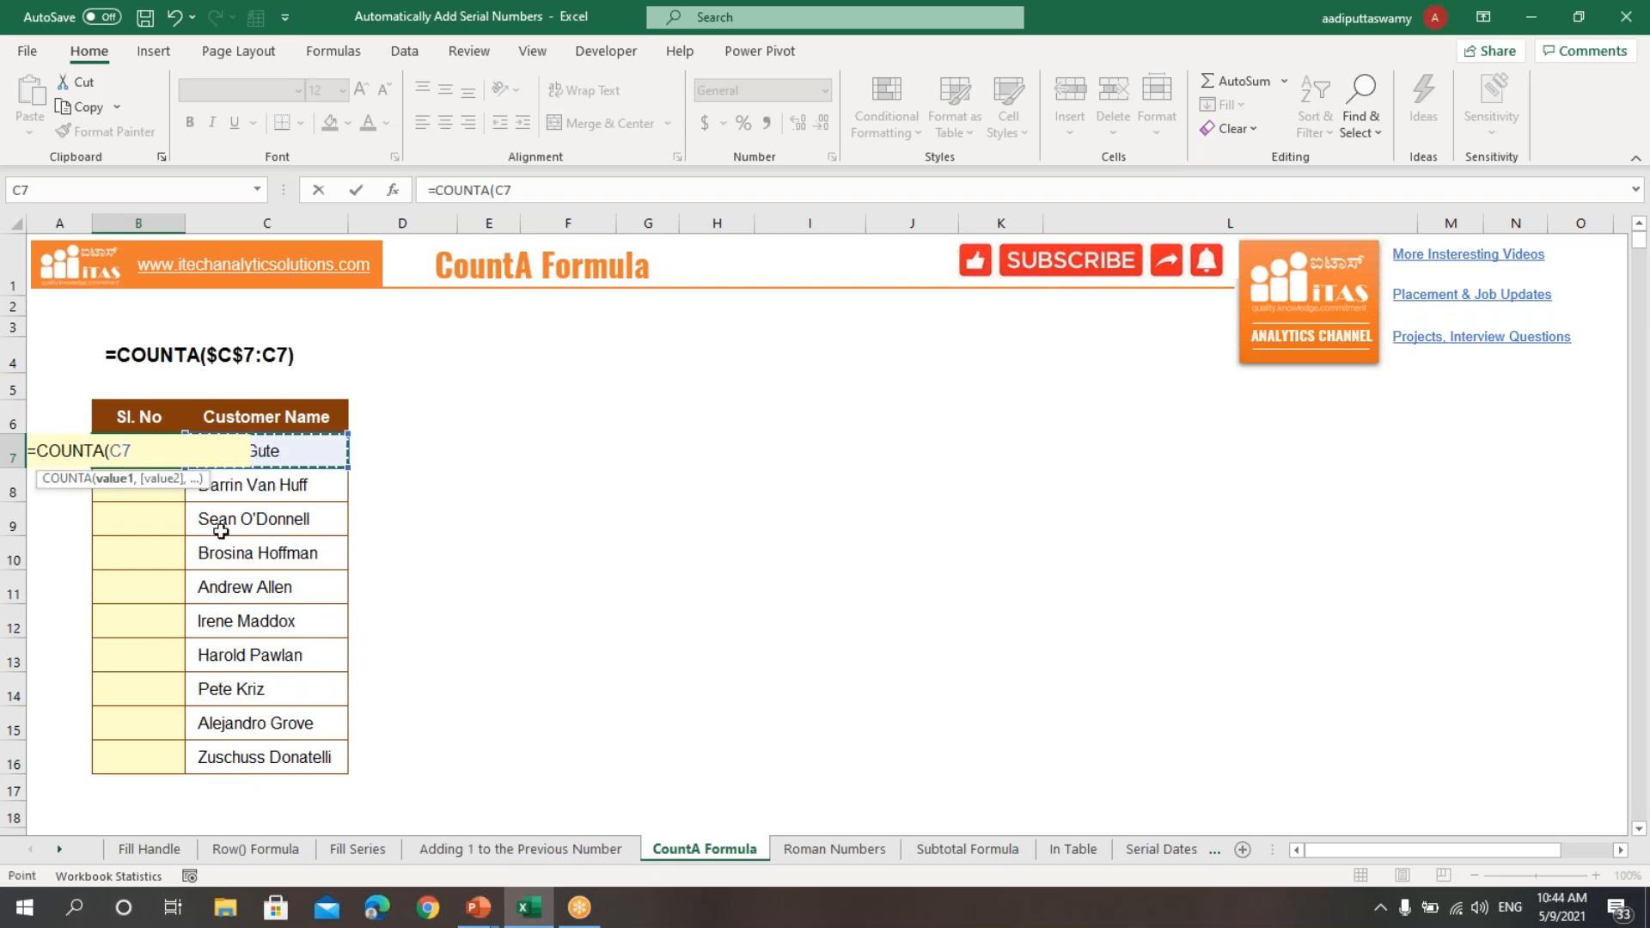
{"action": "key", "text": "F8"}
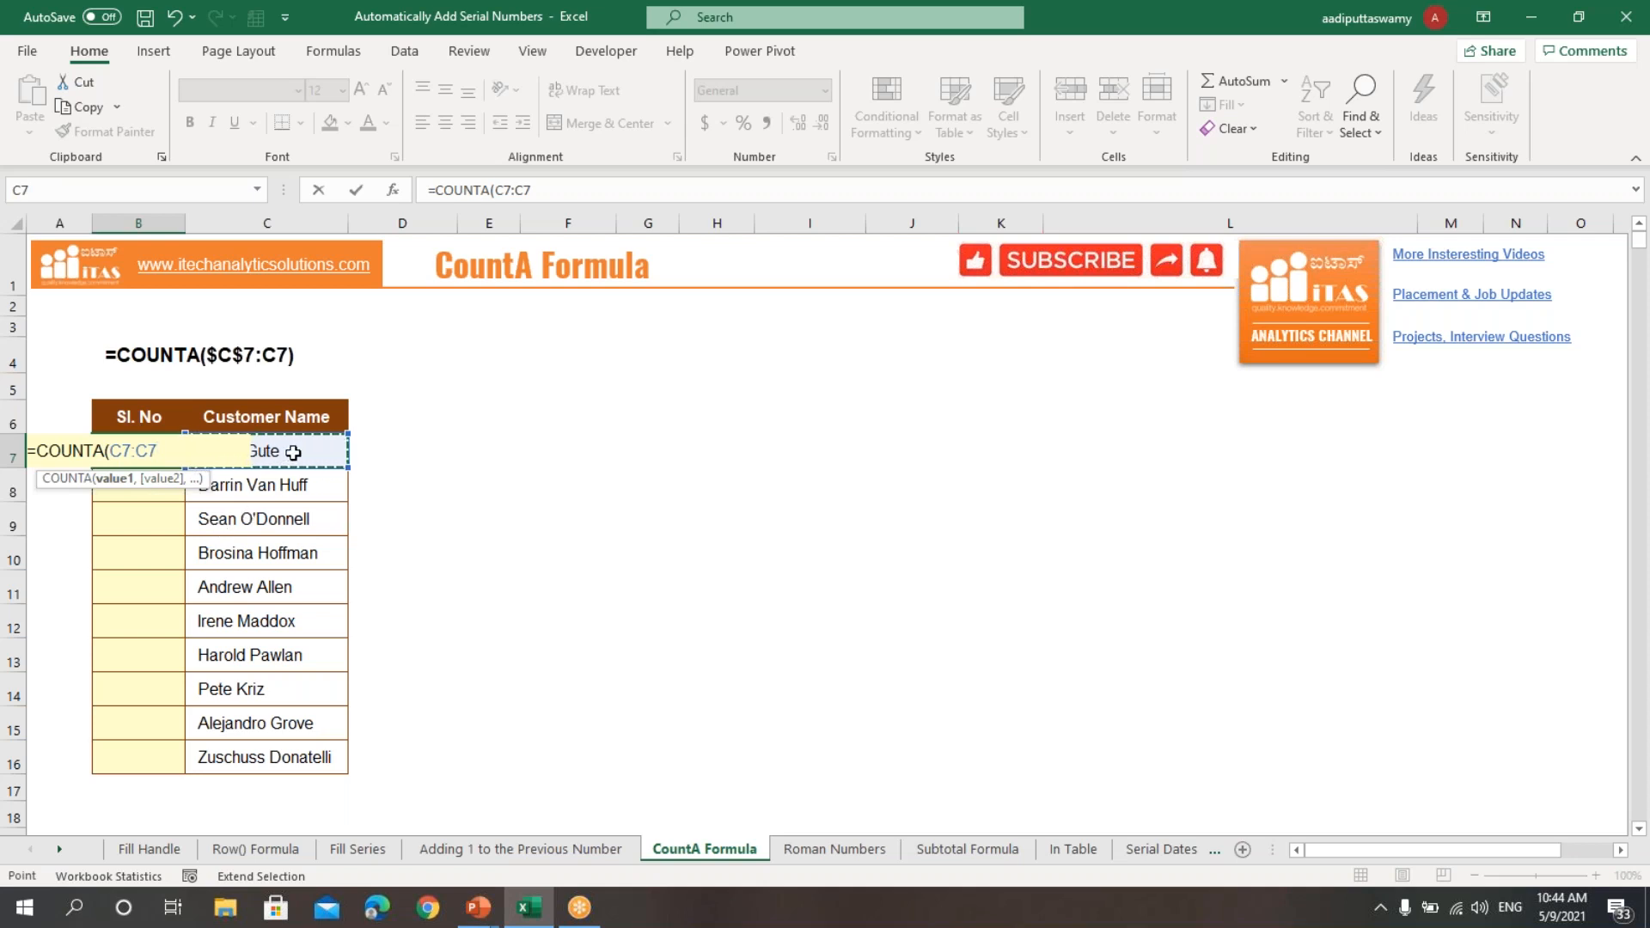
{"action": "left_click", "coordinate": [119, 453]}
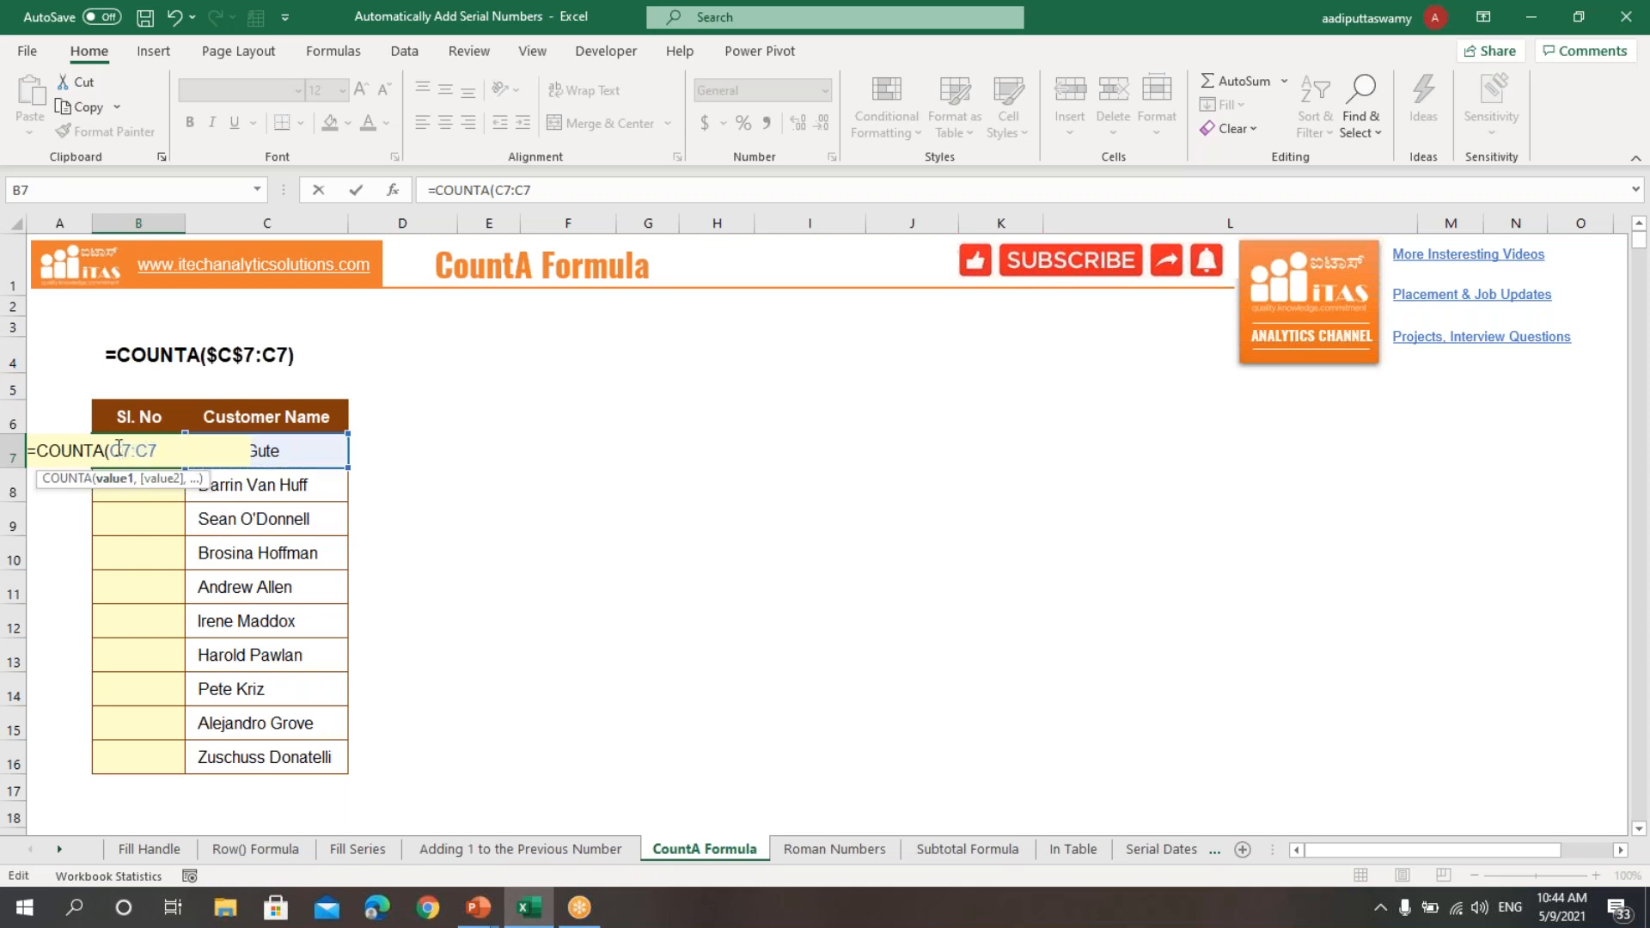
{"action": "key", "text": "F4"}
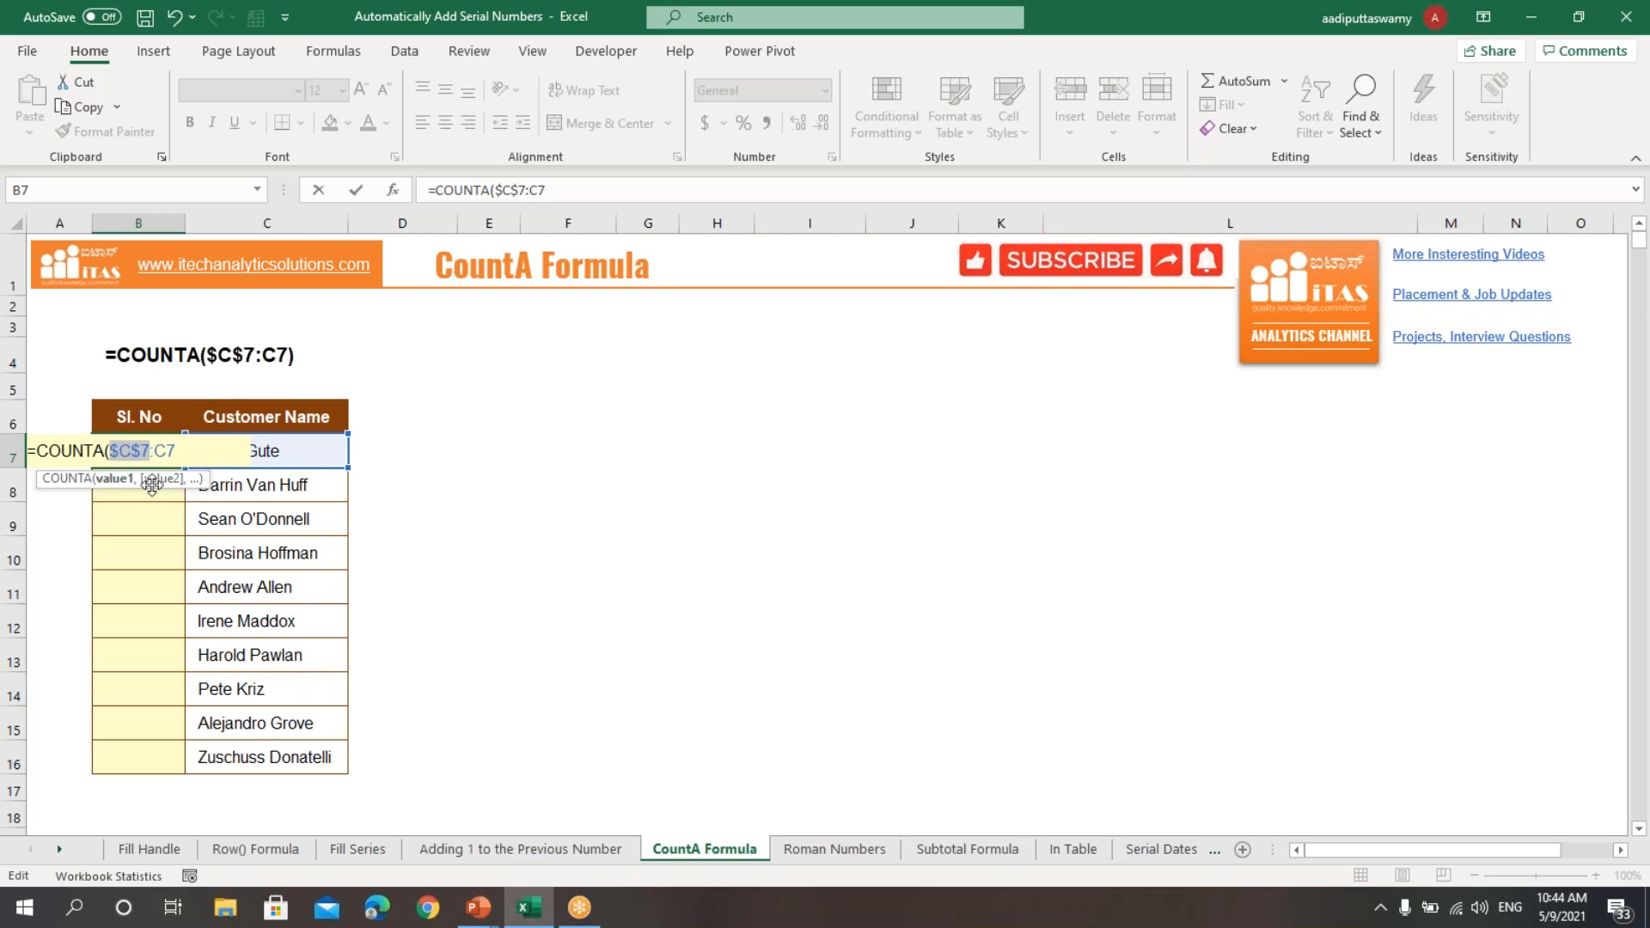
{"action": "left_click", "coordinate": [182, 451]}
{"action": "type", "text": ")"}
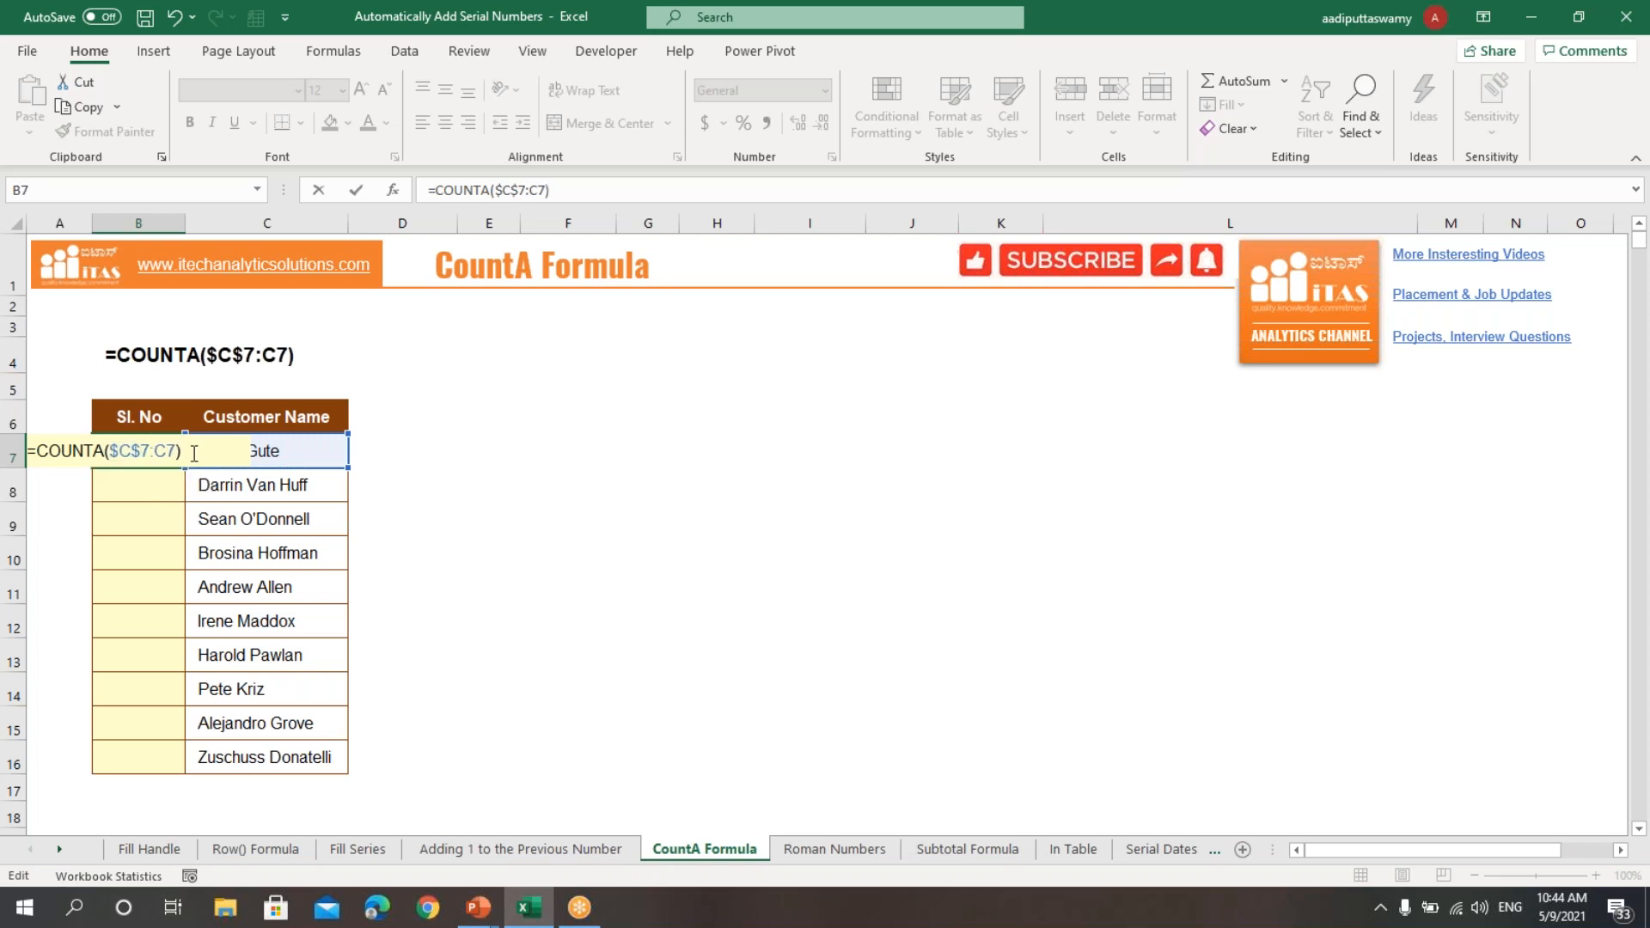
{"action": "key", "text": "Return"}
Step: Copy the COUNTA formula from B7 down through B16
{"action": "left_click", "coordinate": [174, 446]}
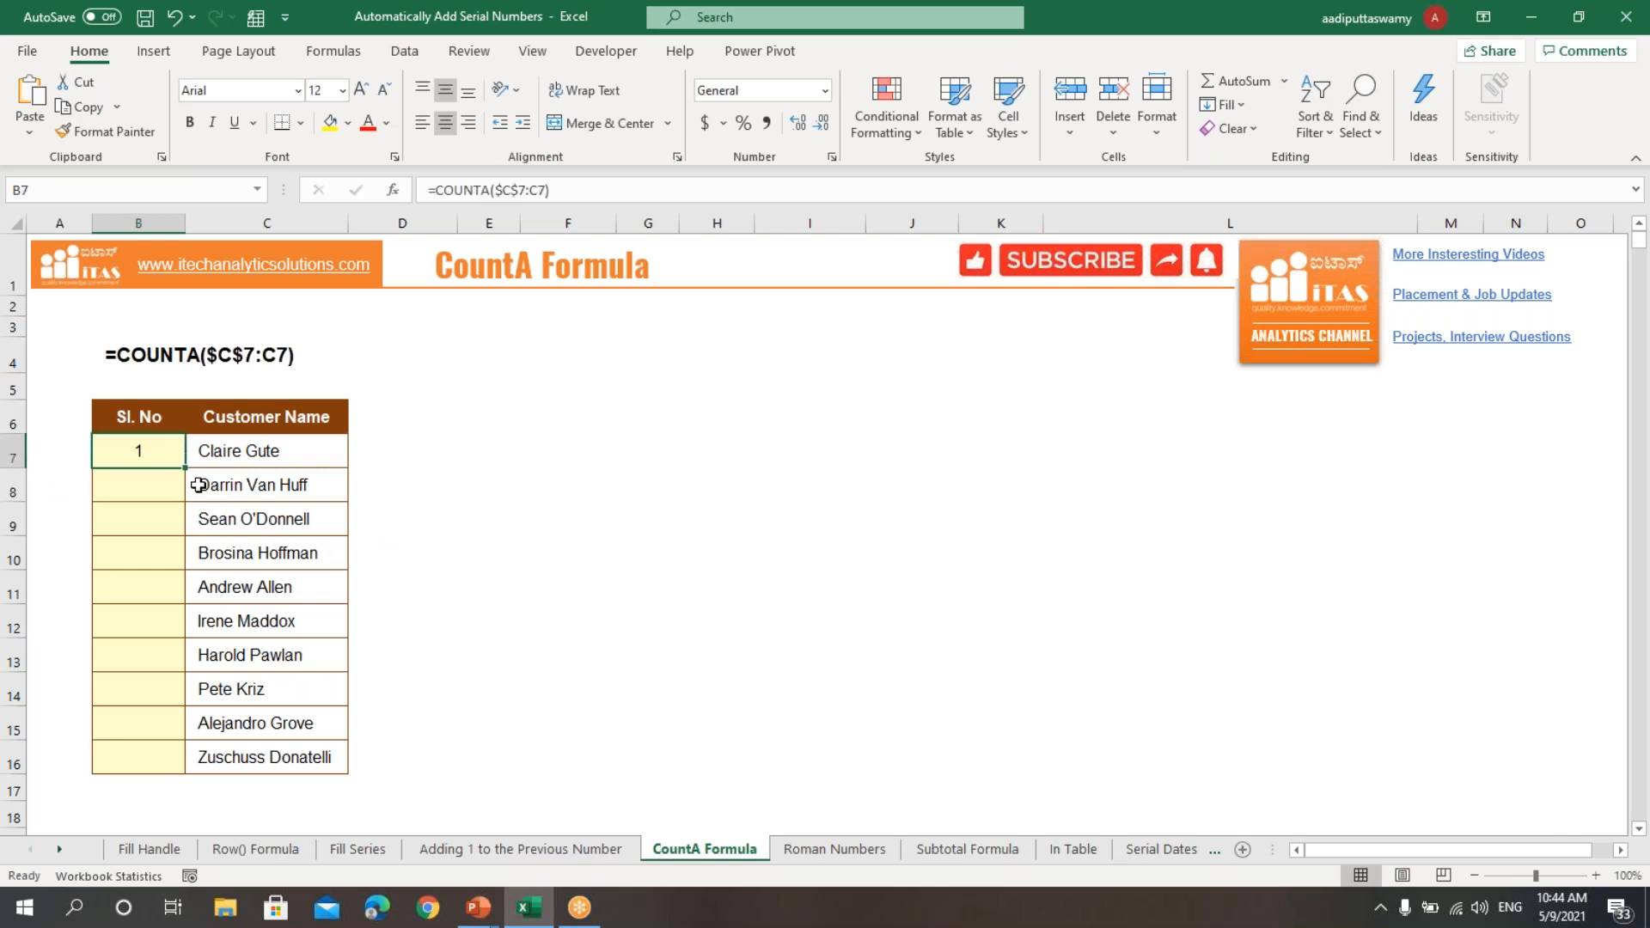
{"action": "left_click_drag", "start_coordinate": [185, 469], "coordinate": [171, 765]}
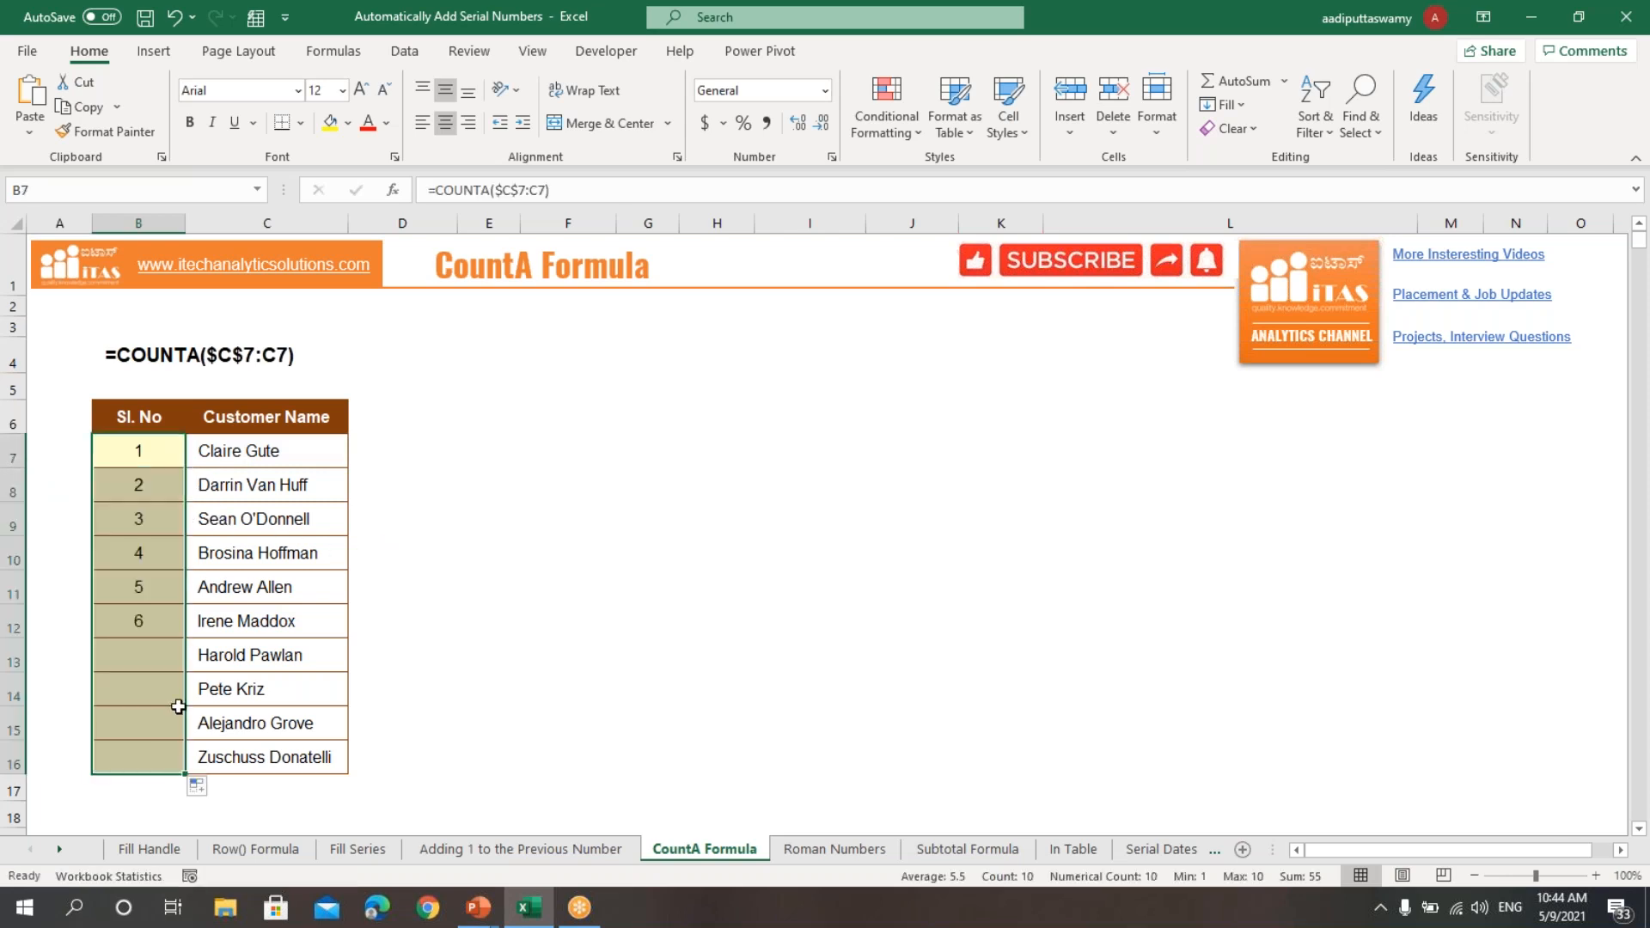
Step: Examine the fixed start and relative end references of the COUNTA formulas in B7 and B8, and review the serial numbers in B7:B16
{"action": "double_click", "coordinate": [156, 447]}
{"action": "left_click_drag", "start_coordinate": [156, 448], "coordinate": [168, 450]}
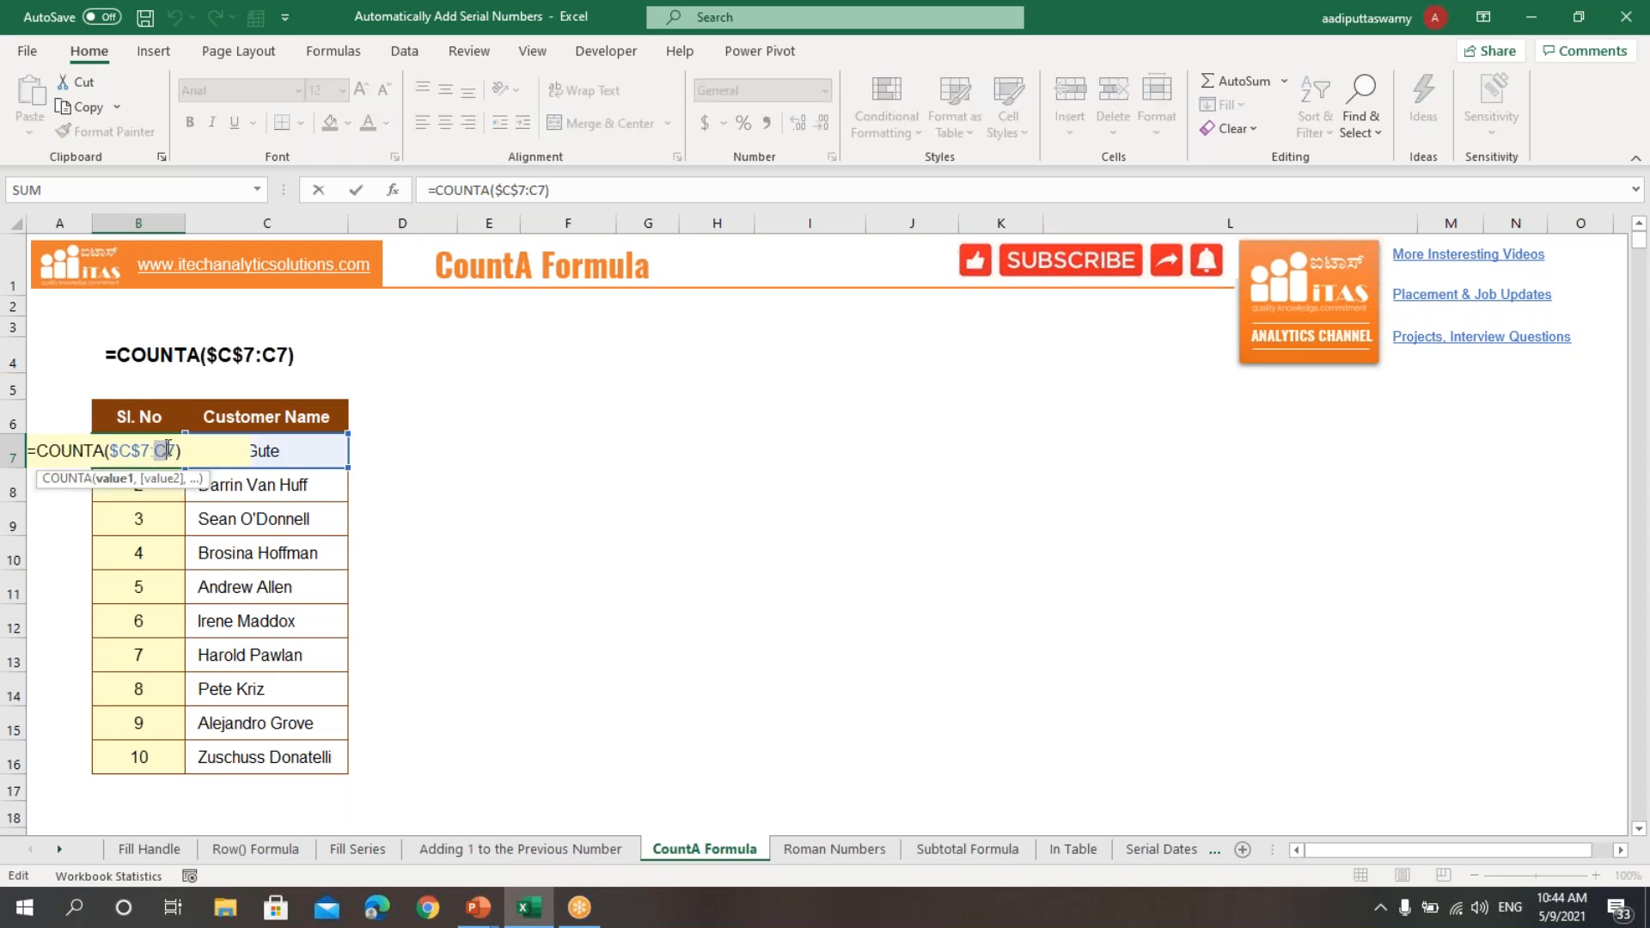
{"action": "left_click", "coordinate": [130, 450]}
{"action": "left_click", "coordinate": [170, 492]}
{"action": "double_click", "coordinate": [172, 493]}
{"action": "left_click", "coordinate": [148, 448]}
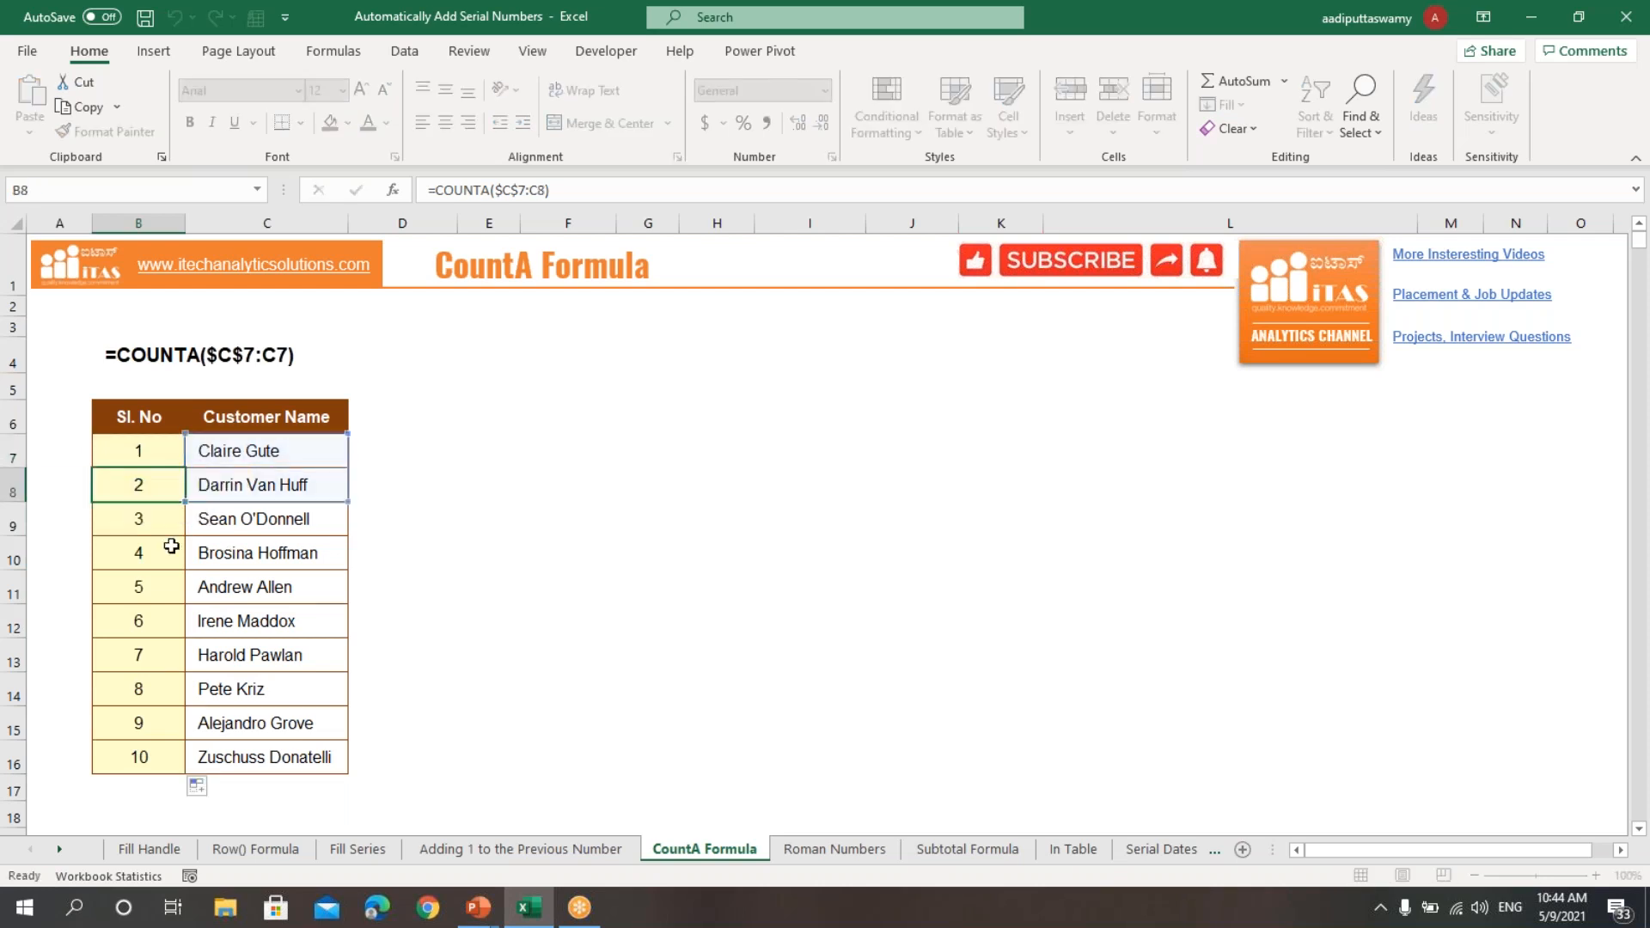
{"action": "left_click_drag", "start_coordinate": [148, 448], "coordinate": [153, 769]}
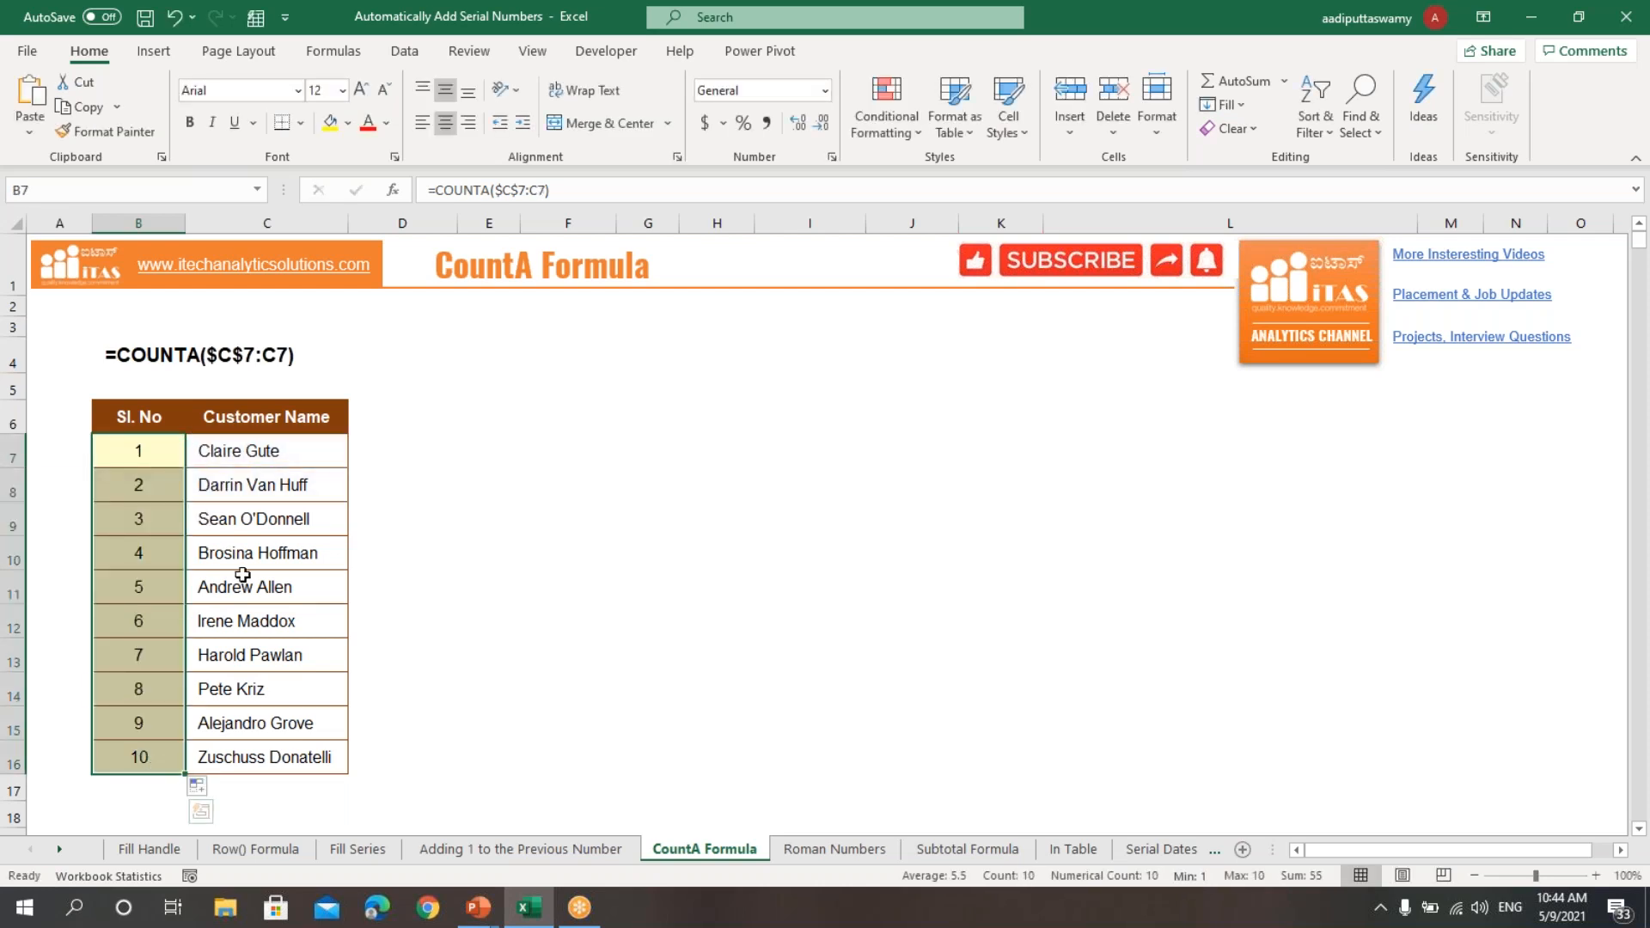
{"action": "left_click_drag", "start_coordinate": [153, 457], "coordinate": [156, 756]}
{"action": "left_click", "coordinate": [540, 585]}
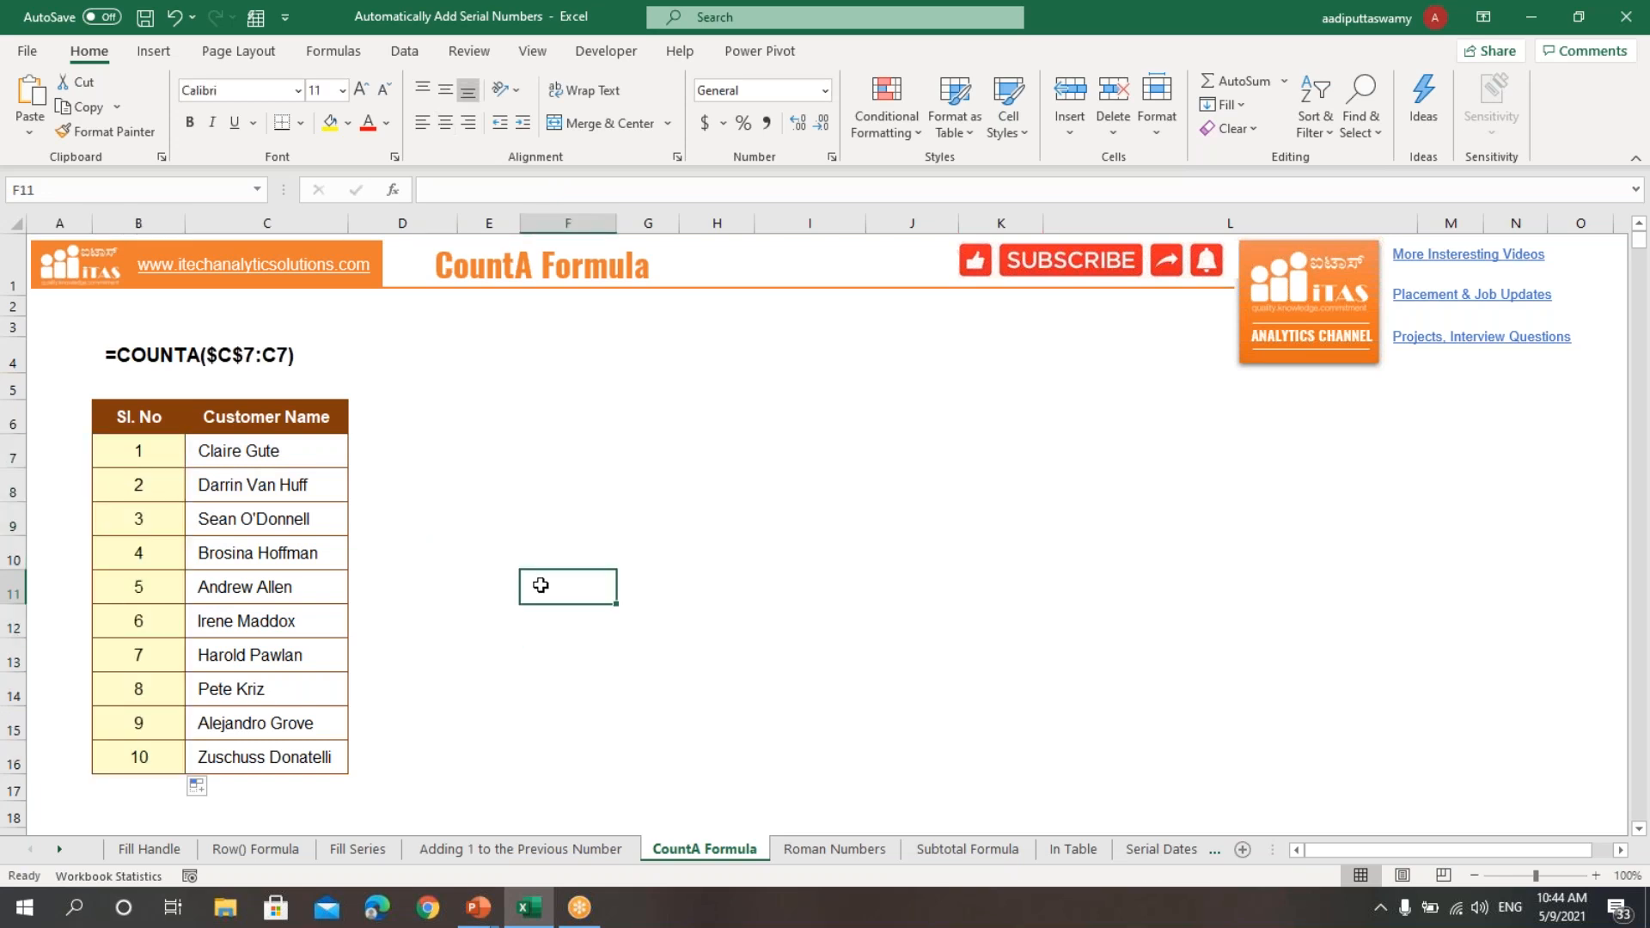
Step: On the Roman Numbers sheet, enter the formula =ROMAN(ROW()) in cell B7
{"action": "left_click", "coordinate": [830, 853]}
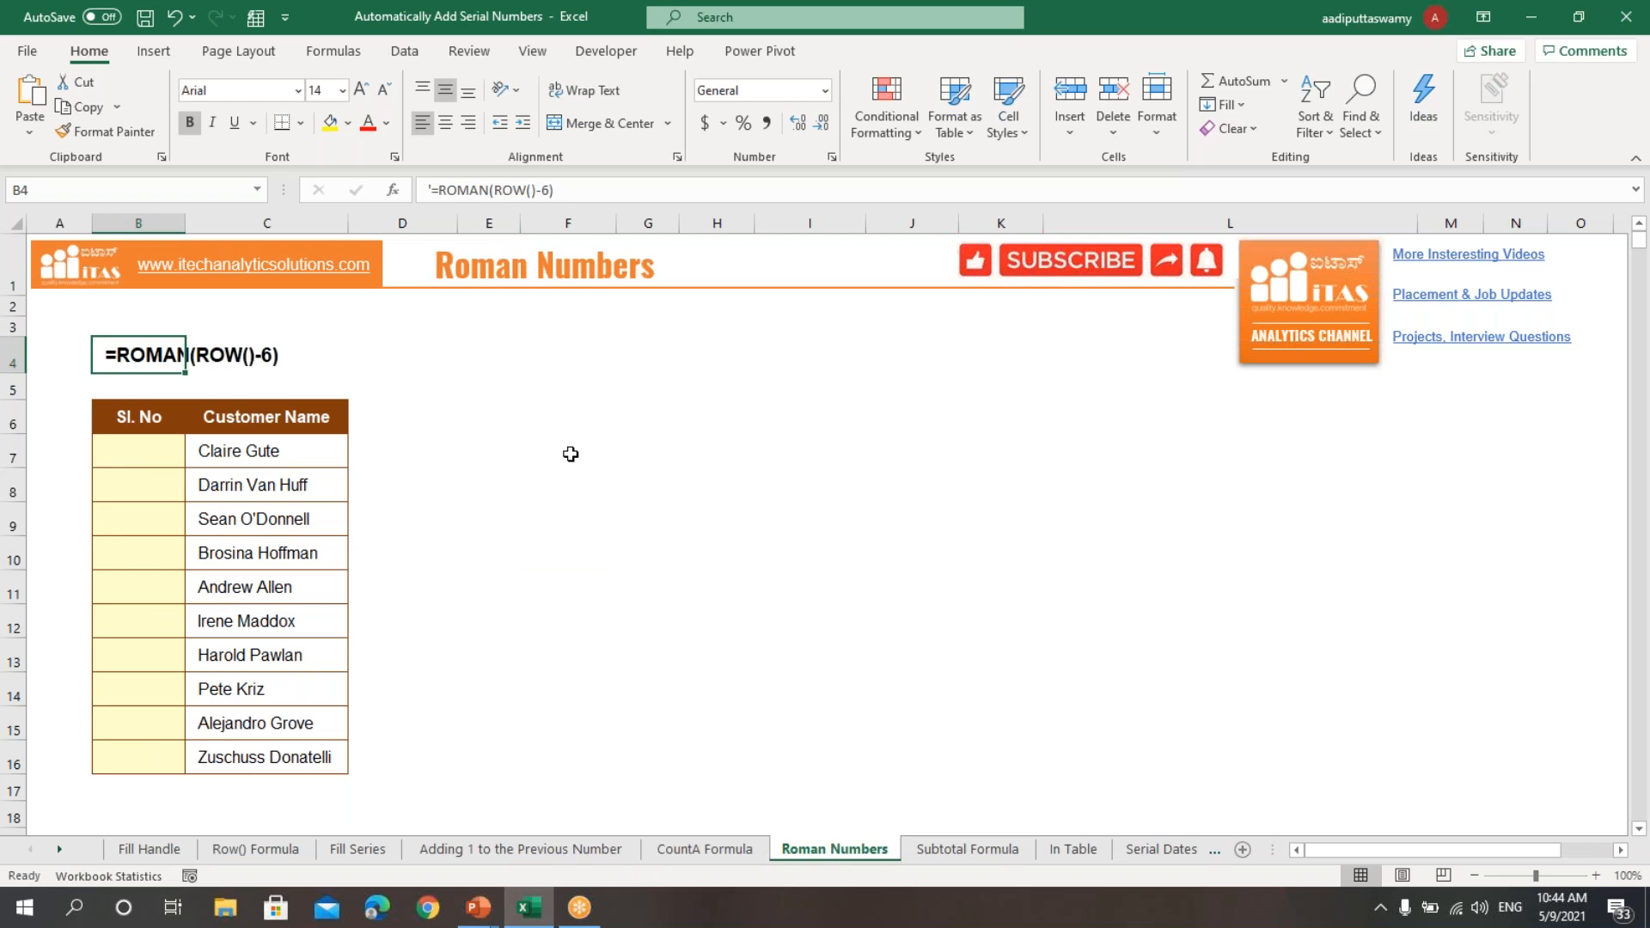
{"action": "left_click", "coordinate": [147, 455]}
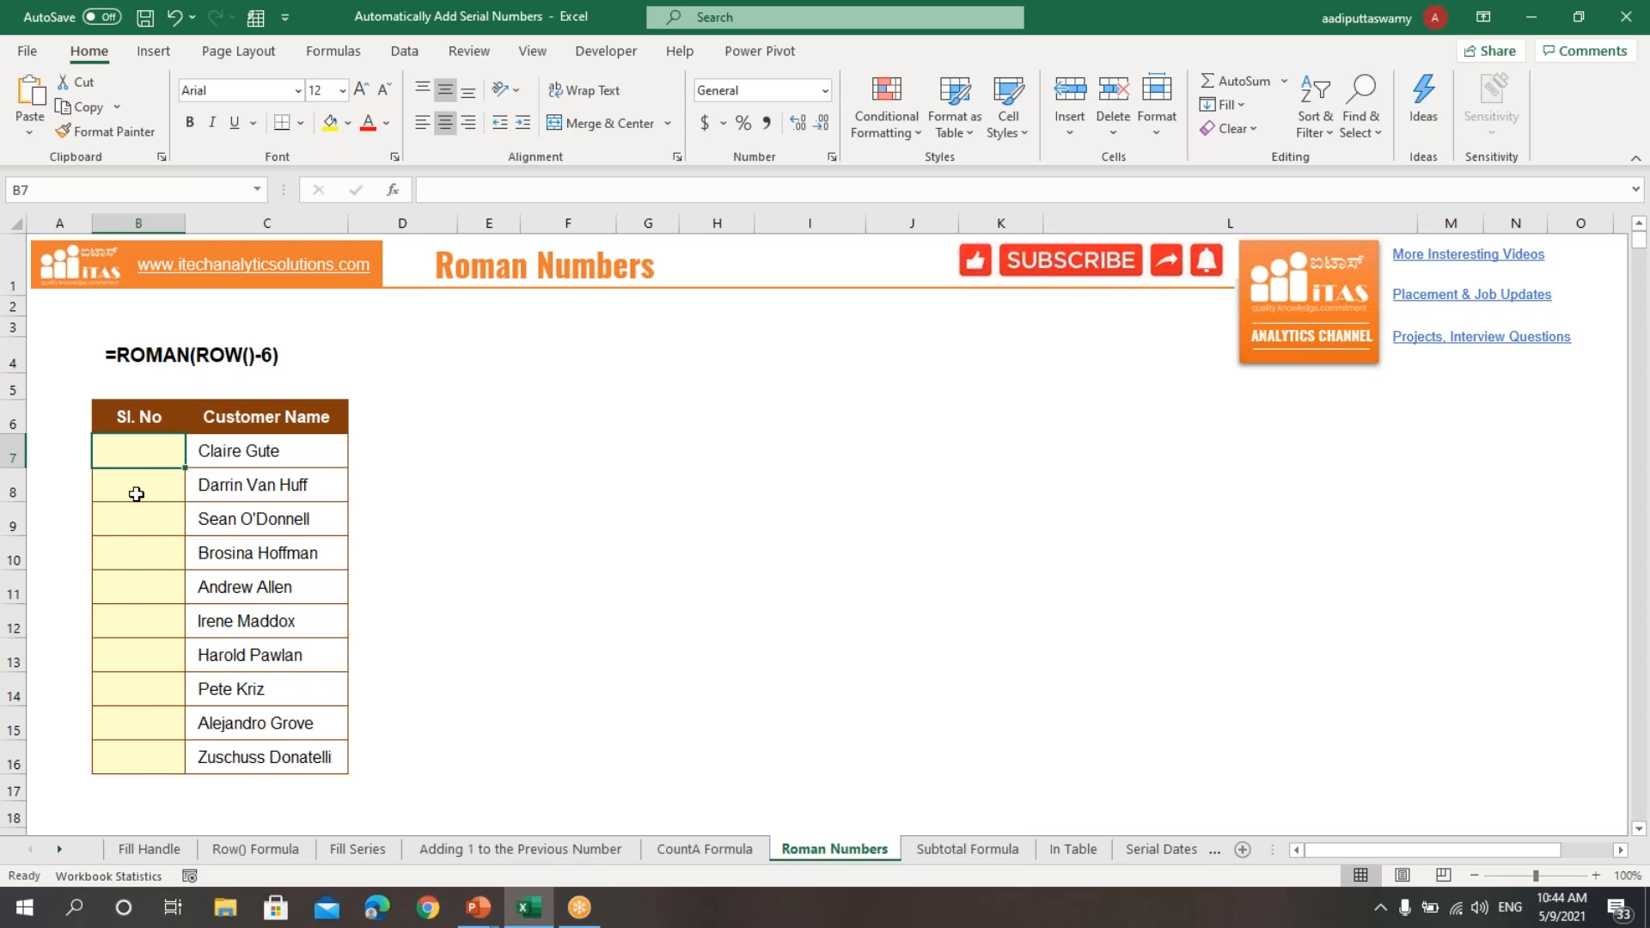
{"action": "type", "text": "=roman"}
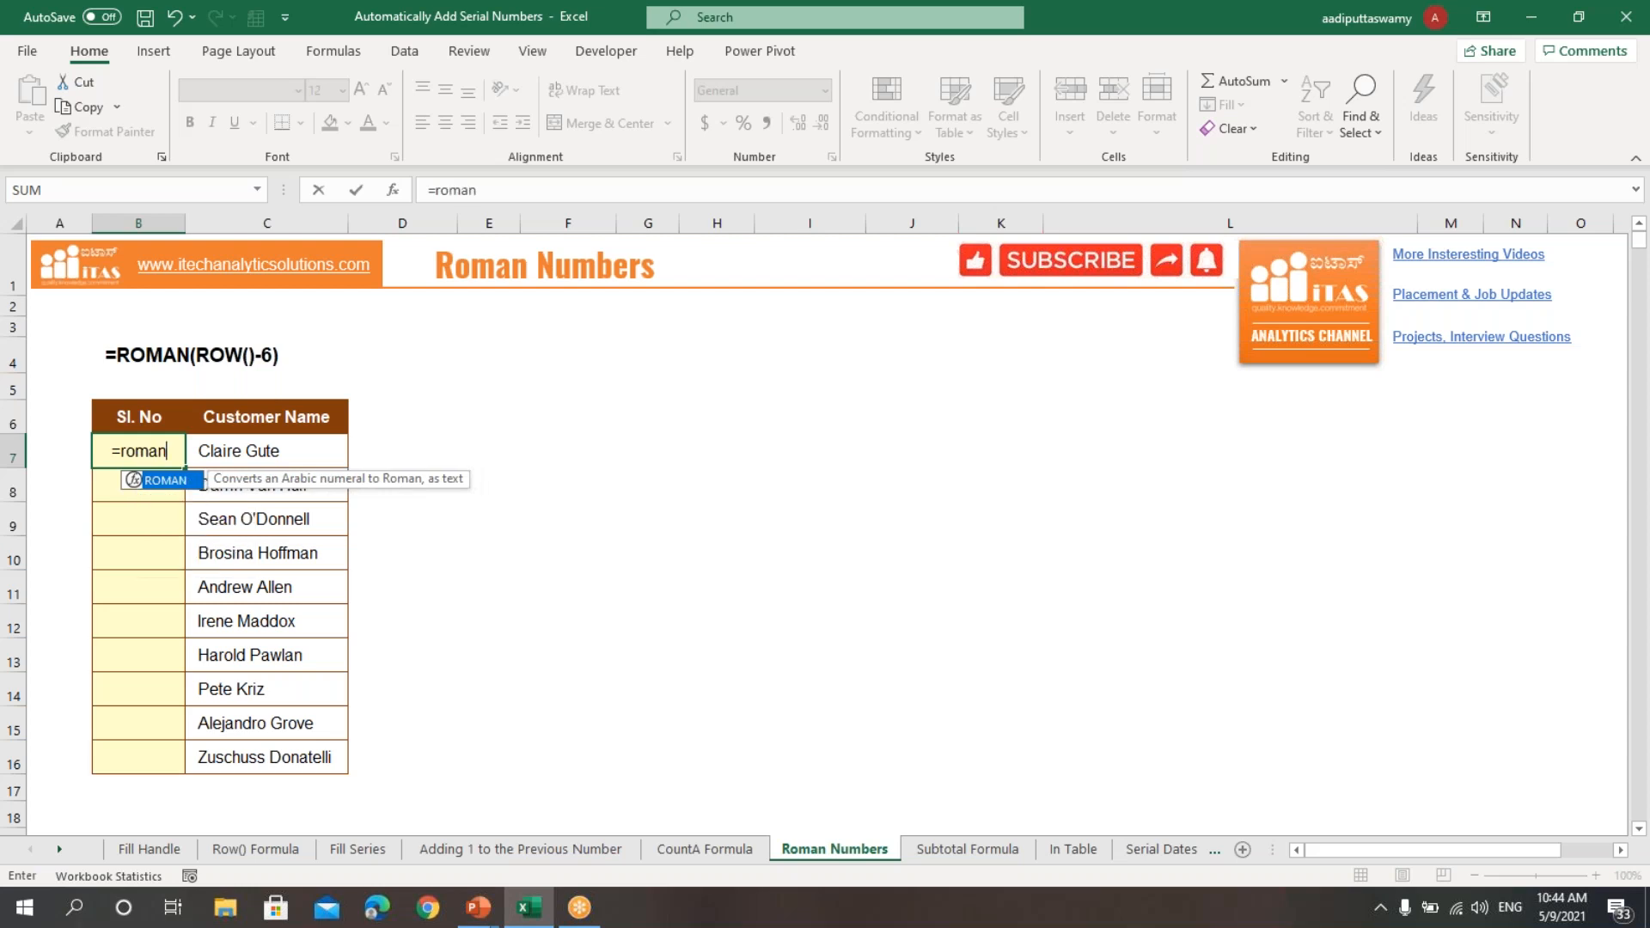
{"action": "type", "text": "(row"}
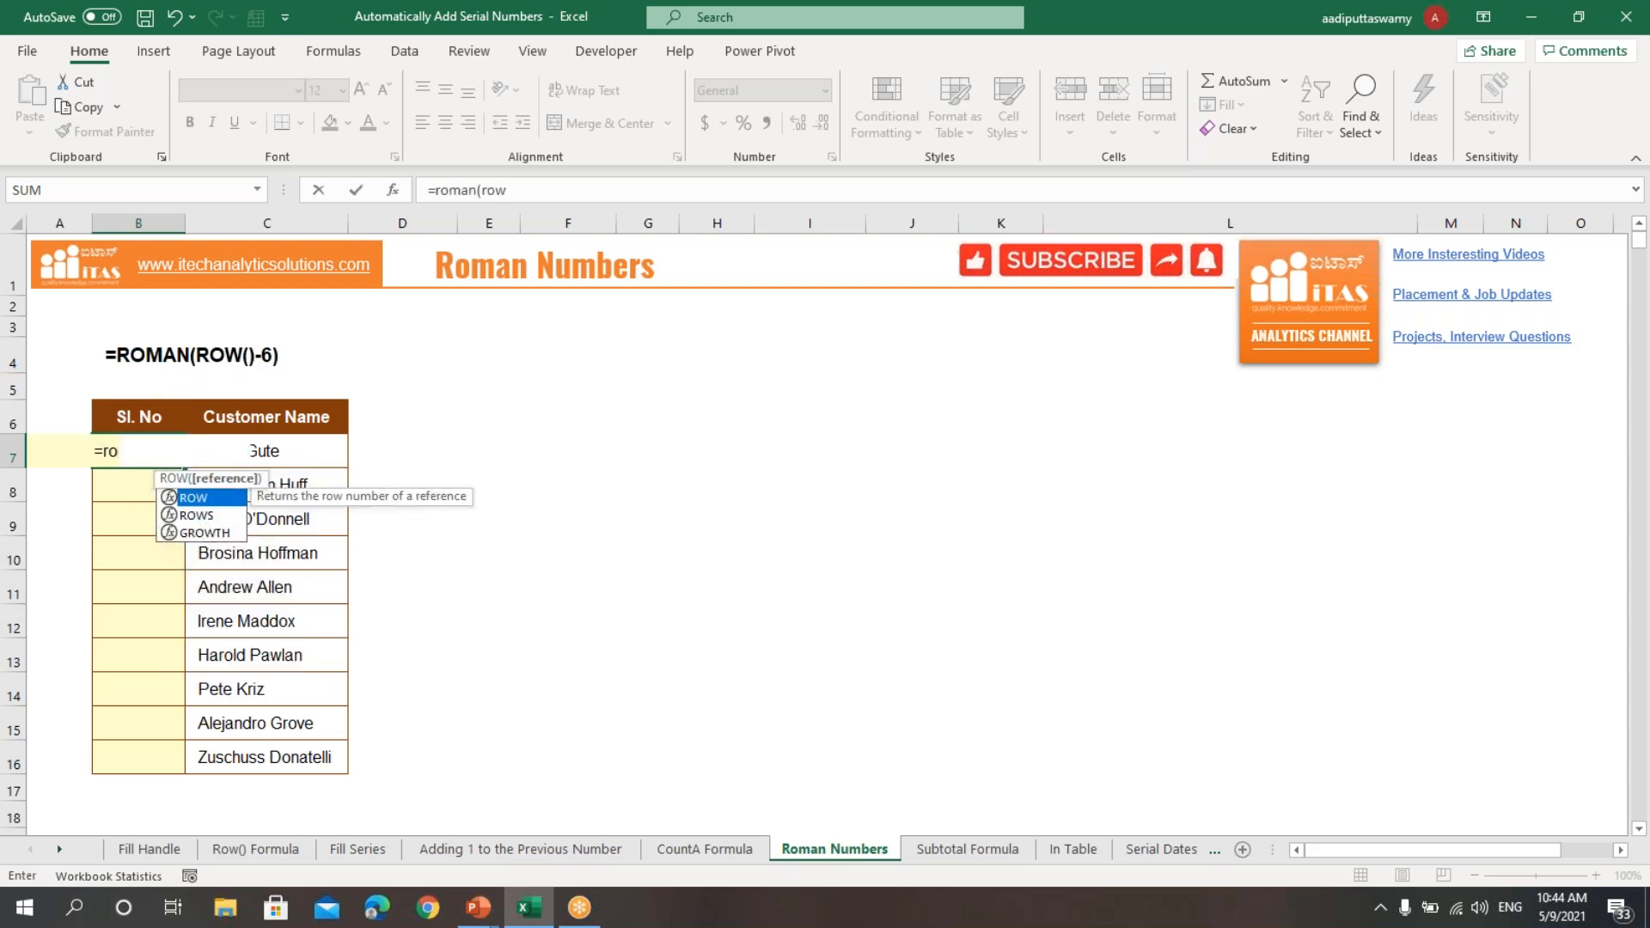
{"action": "type", "text": "())"}
{"action": "key", "text": "Return"}
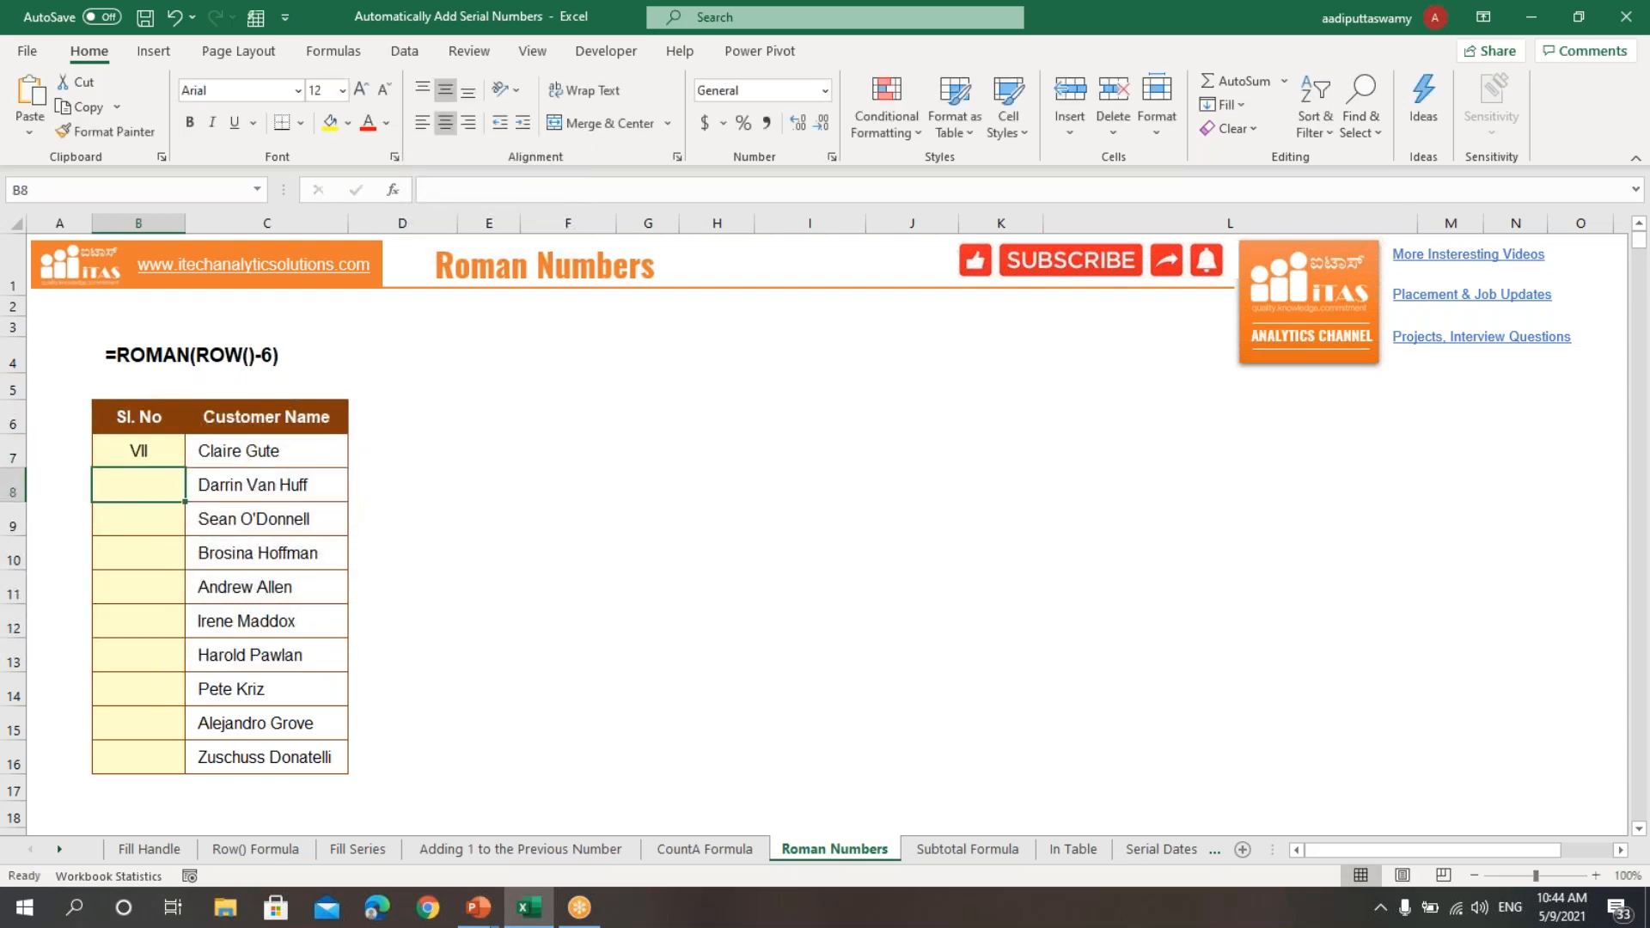
Step: Edit the formula in B7 to subtract 6 from the row number, making it =ROMAN(ROW()-6)
{"action": "key", "text": "Up"}
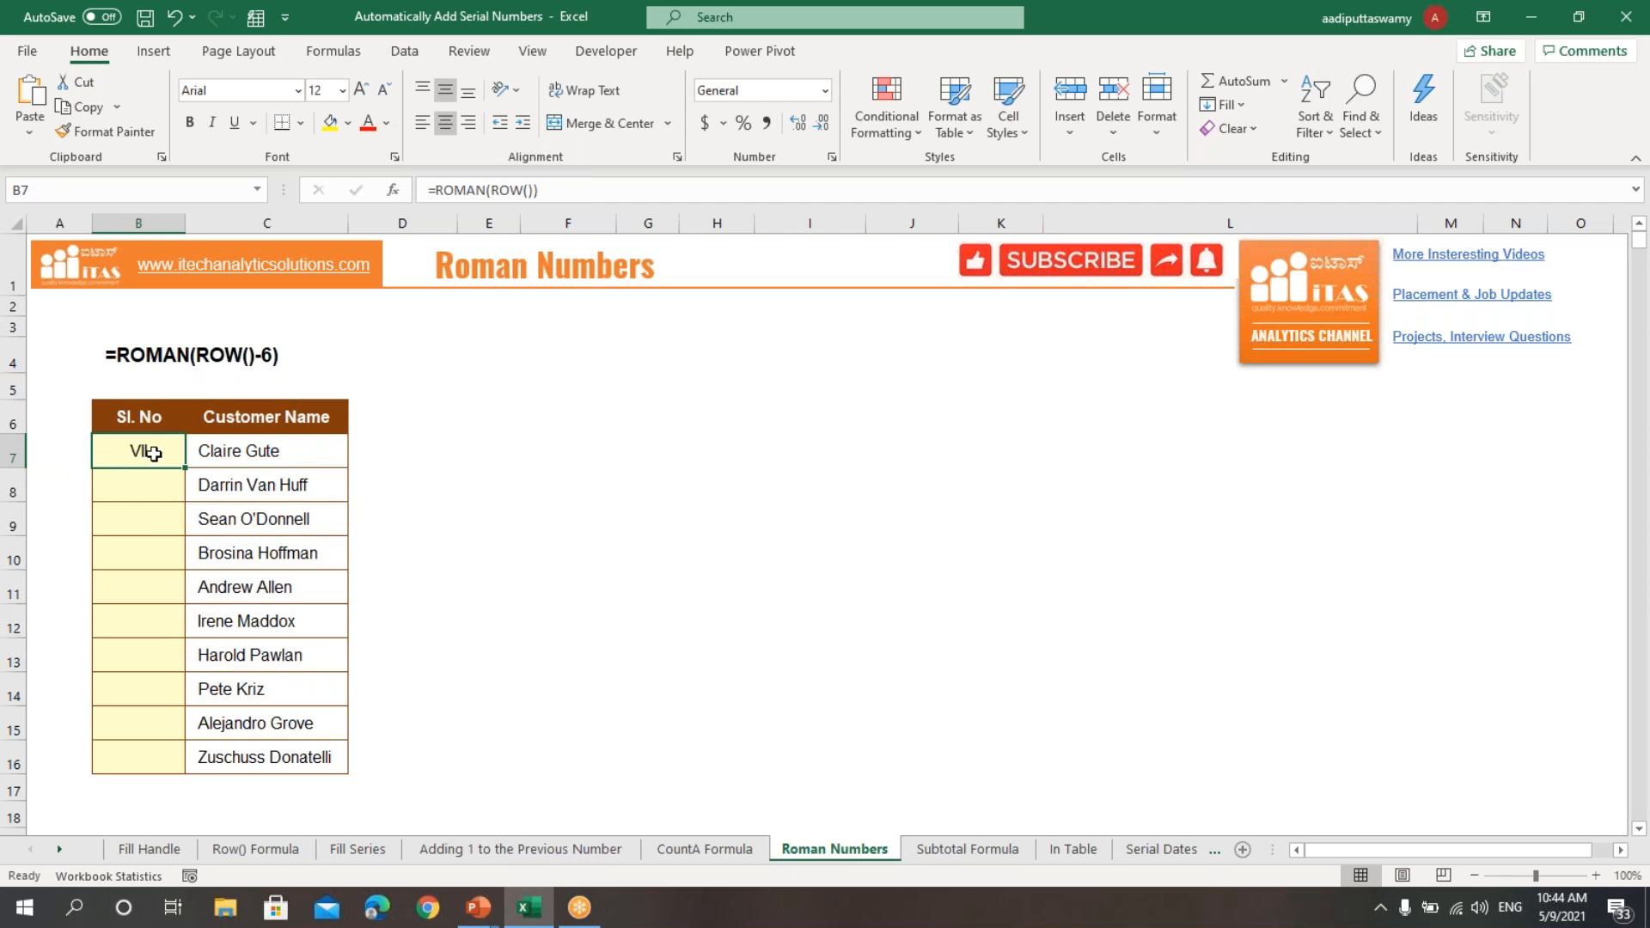
{"action": "double_click", "coordinate": [153, 451]}
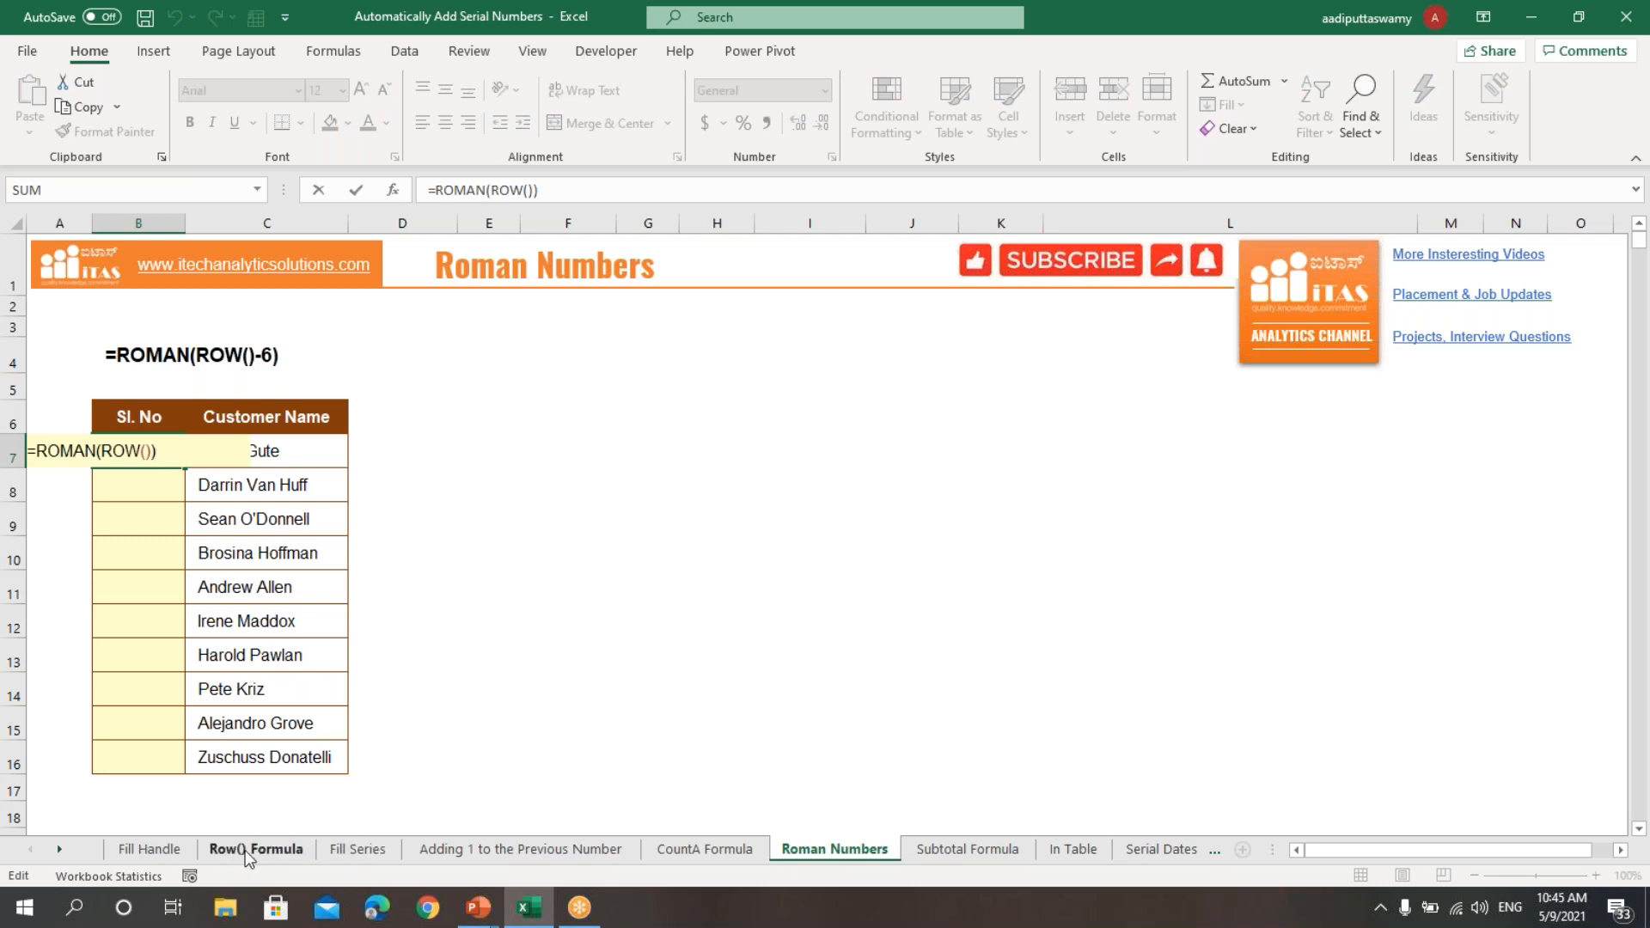
{"action": "left_click", "coordinate": [151, 453]}
{"action": "left_click", "coordinate": [178, 456]}
{"action": "key", "text": "BackSpace"}
{"action": "type", "text": "-6"}
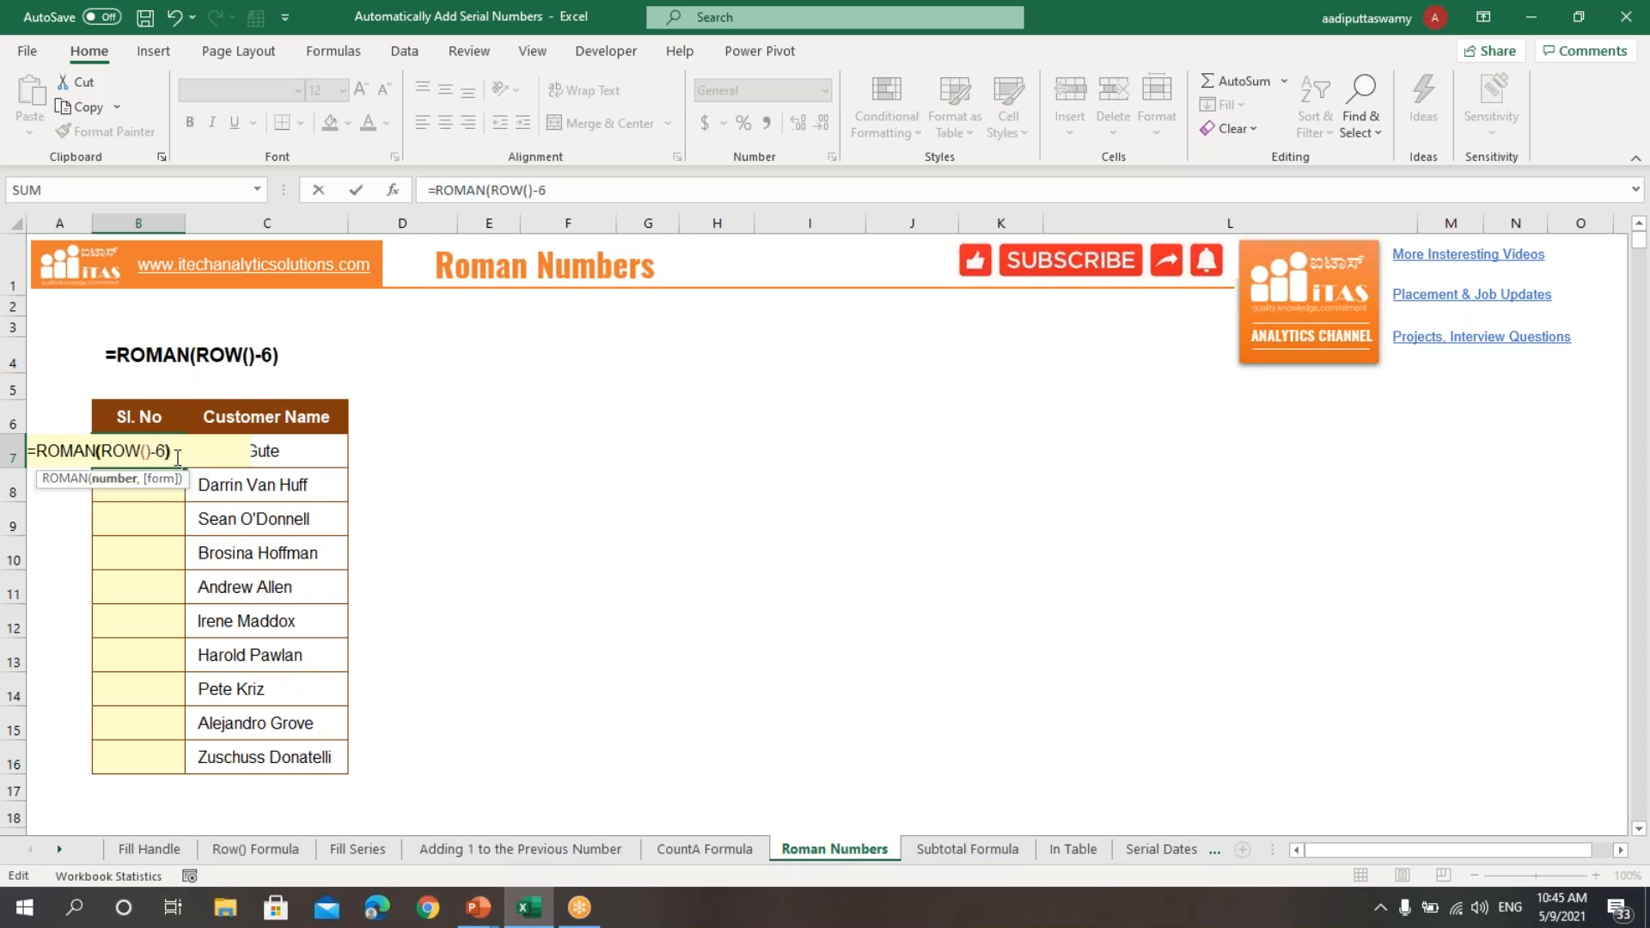
{"action": "type", "text": ")"}
{"action": "key", "text": "Return"}
Step: Copy the ROMAN formula from B7 down through B16
{"action": "left_click", "coordinate": [169, 455]}
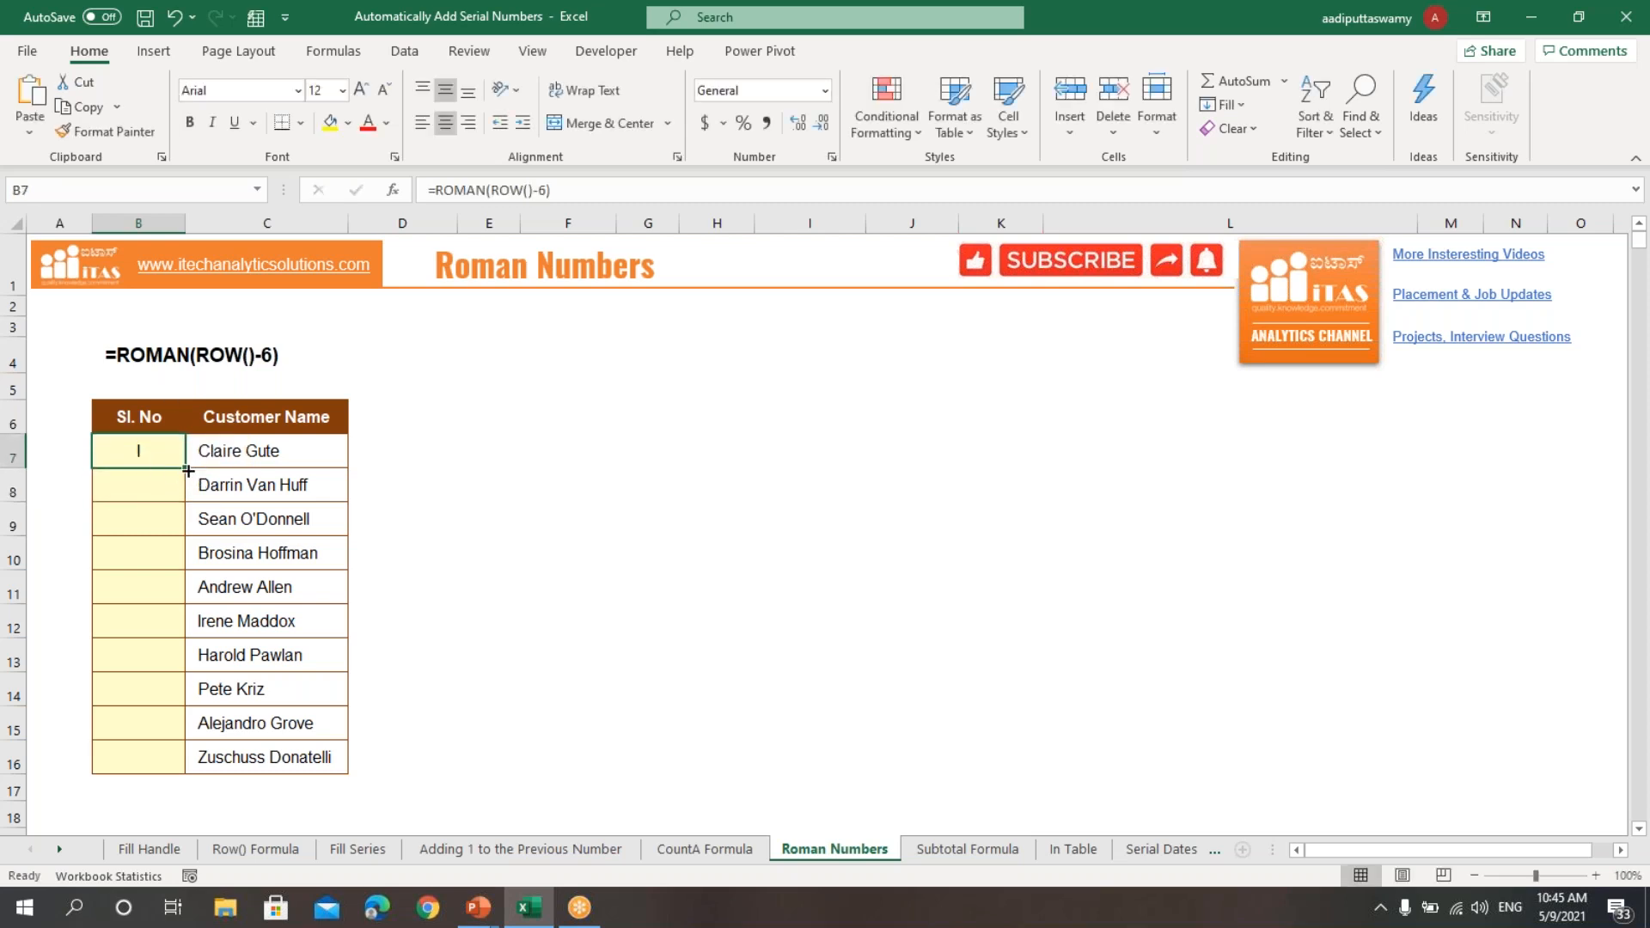
{"action": "left_click_drag", "start_coordinate": [188, 471], "coordinate": [171, 764]}
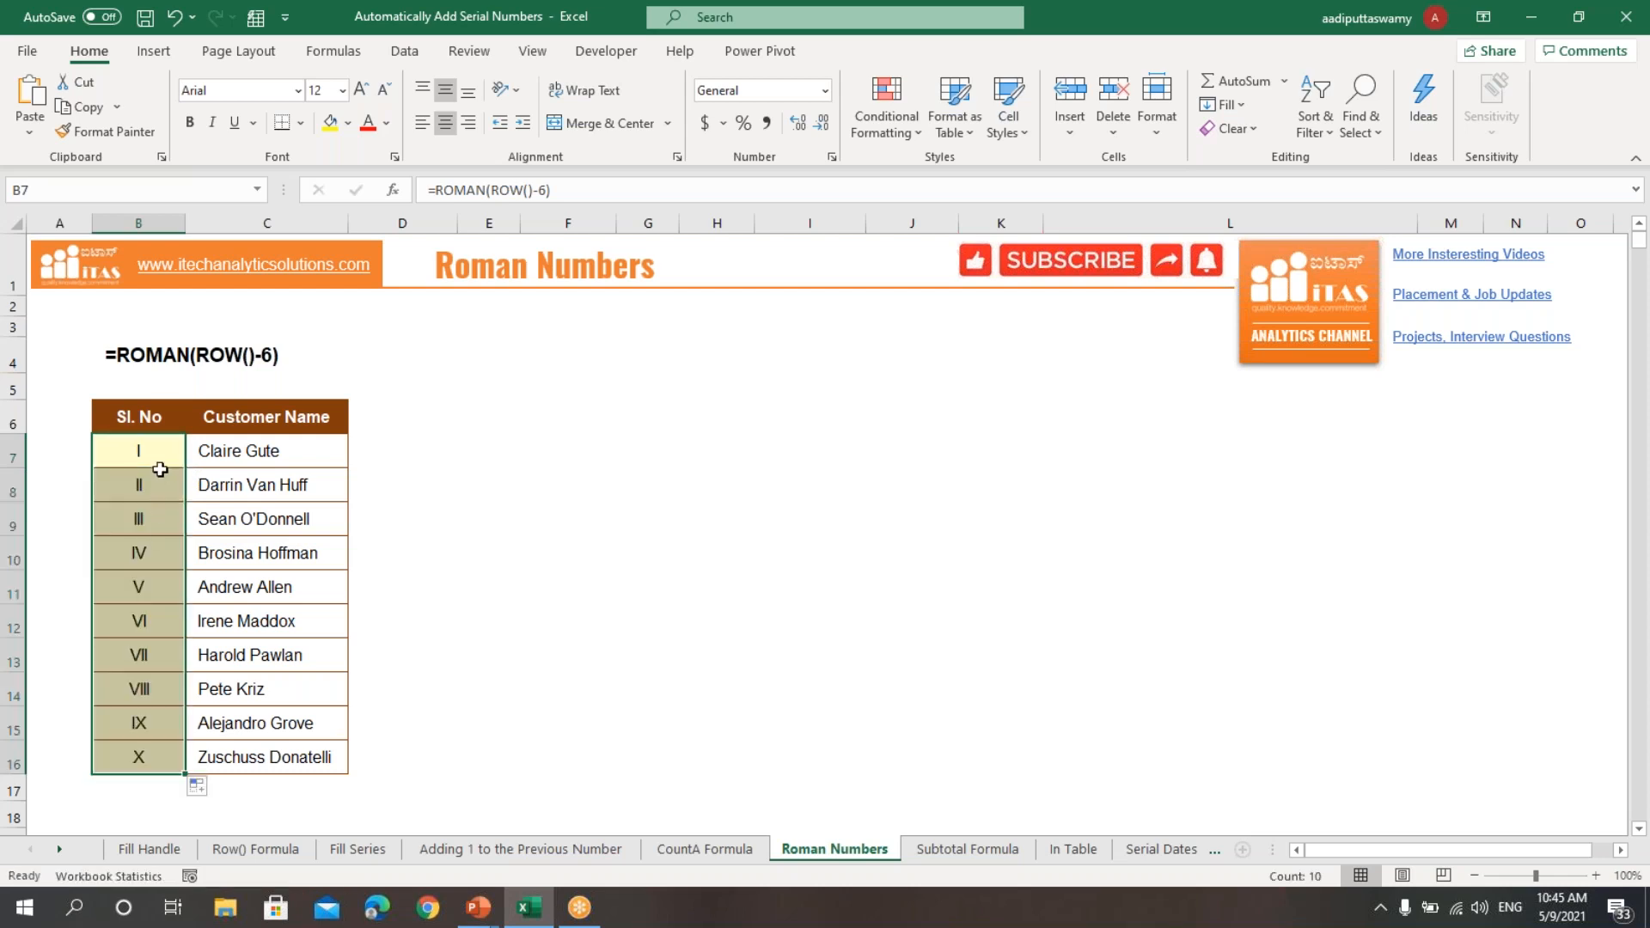
{"action": "left_click", "coordinate": [428, 684]}
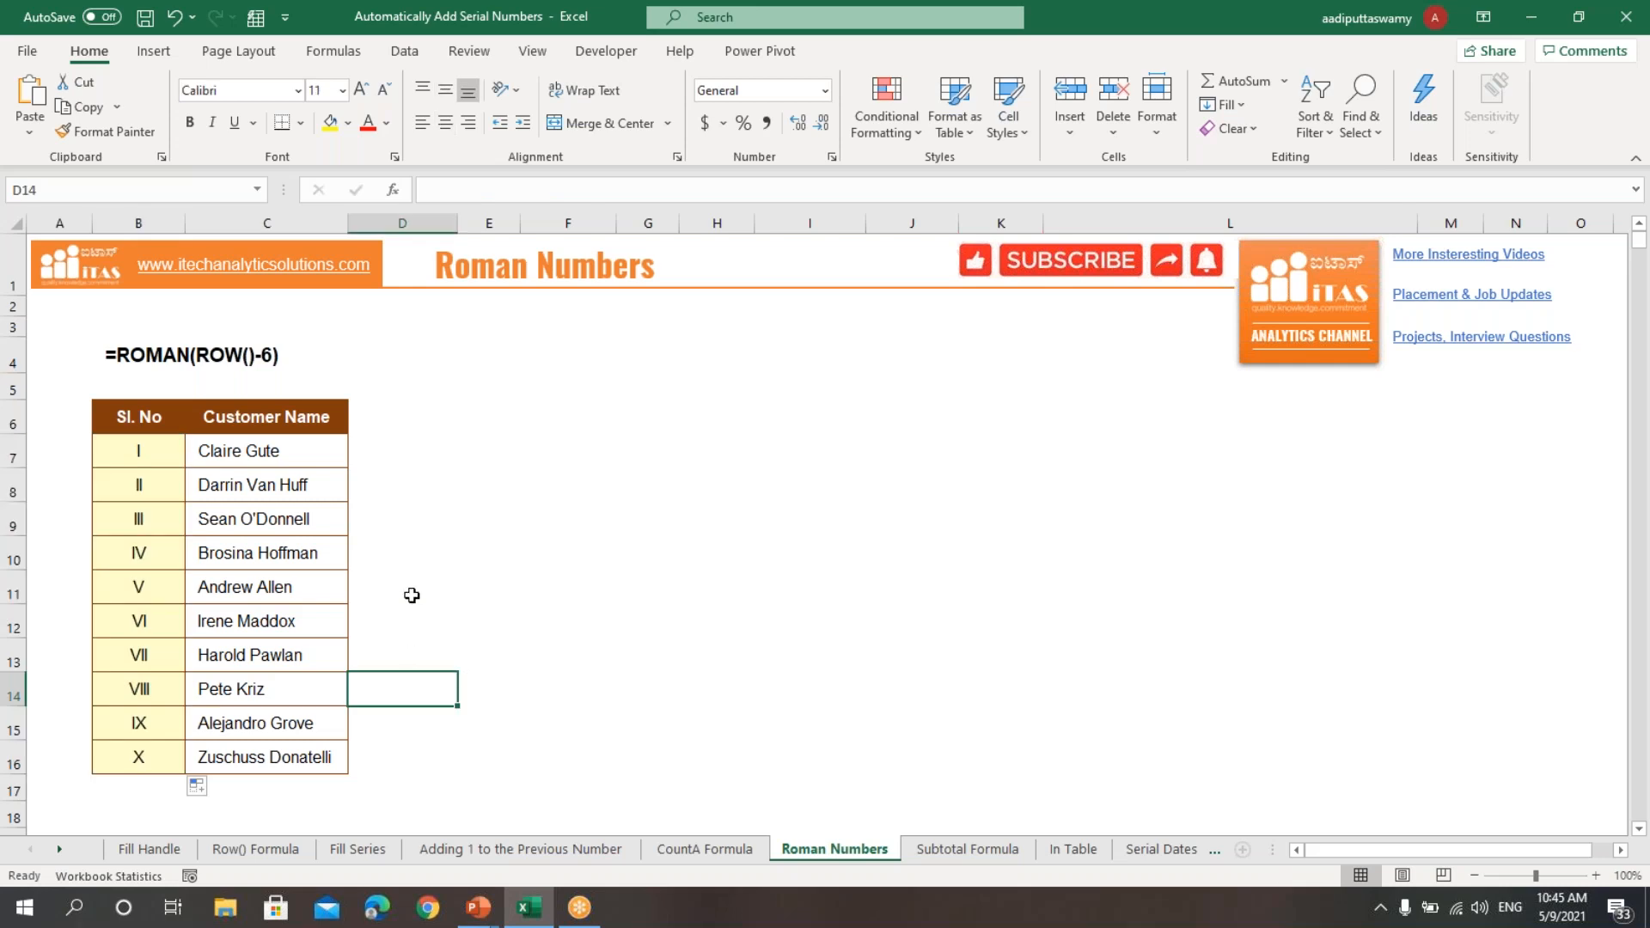
{"action": "left_click", "coordinate": [413, 563]}
Step: On the Subtotal Formula sheet, begin a SUBTOTAL formula in B7 with function number 3 (COUNTA) as its first argument
{"action": "left_click", "coordinate": [962, 849]}
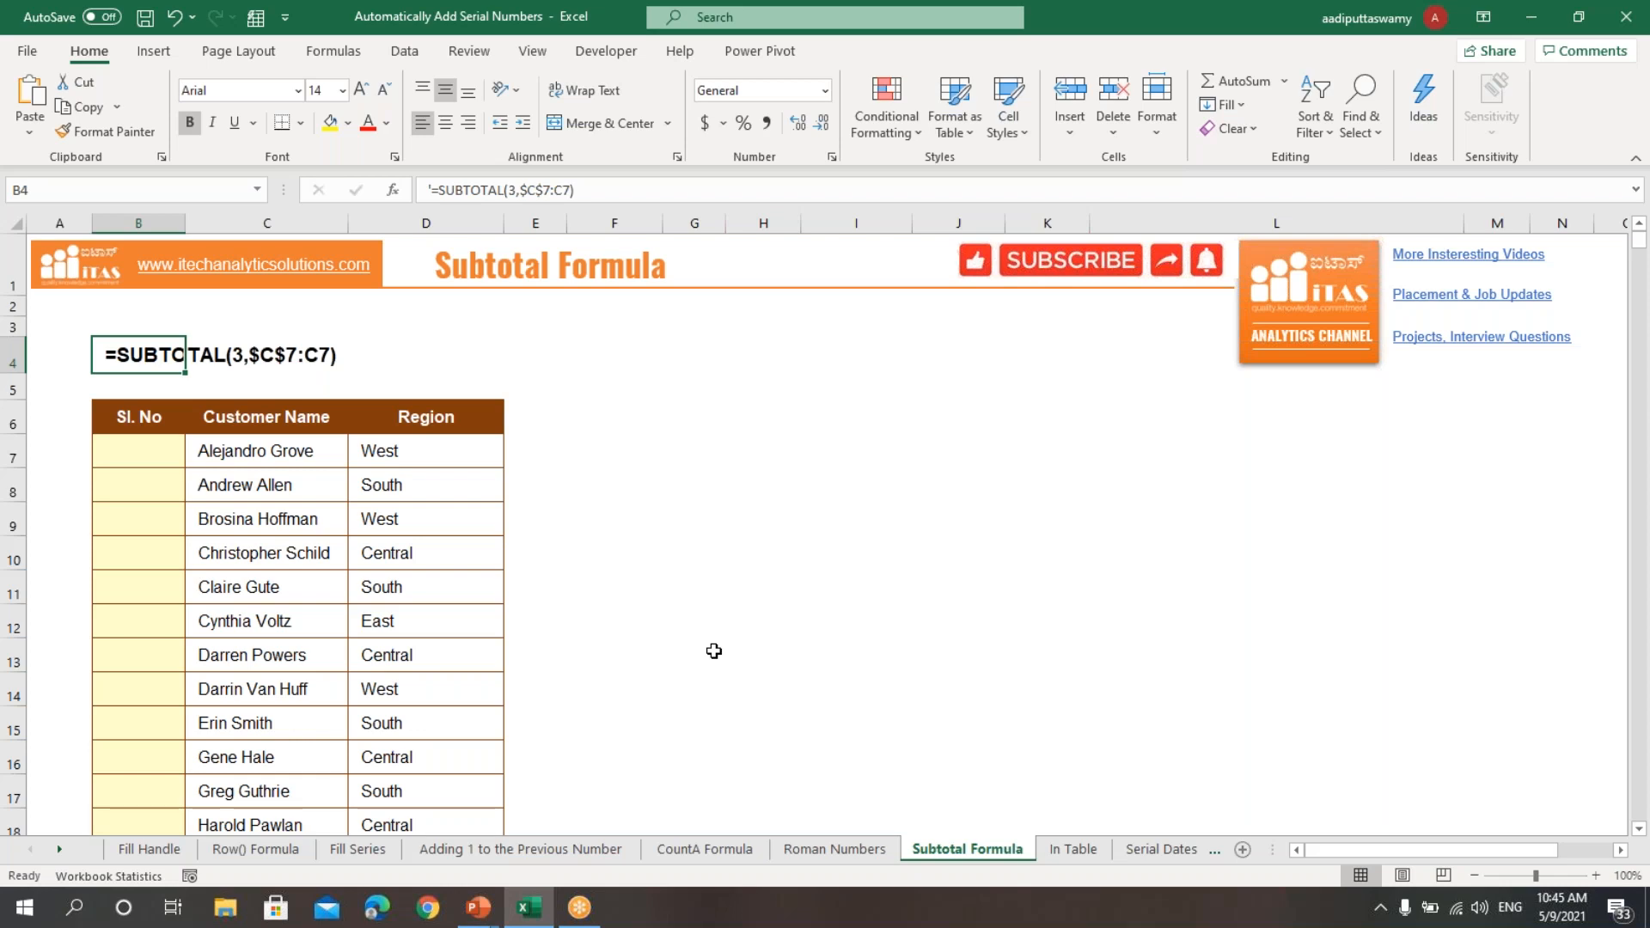
{"action": "left_click", "coordinate": [156, 462]}
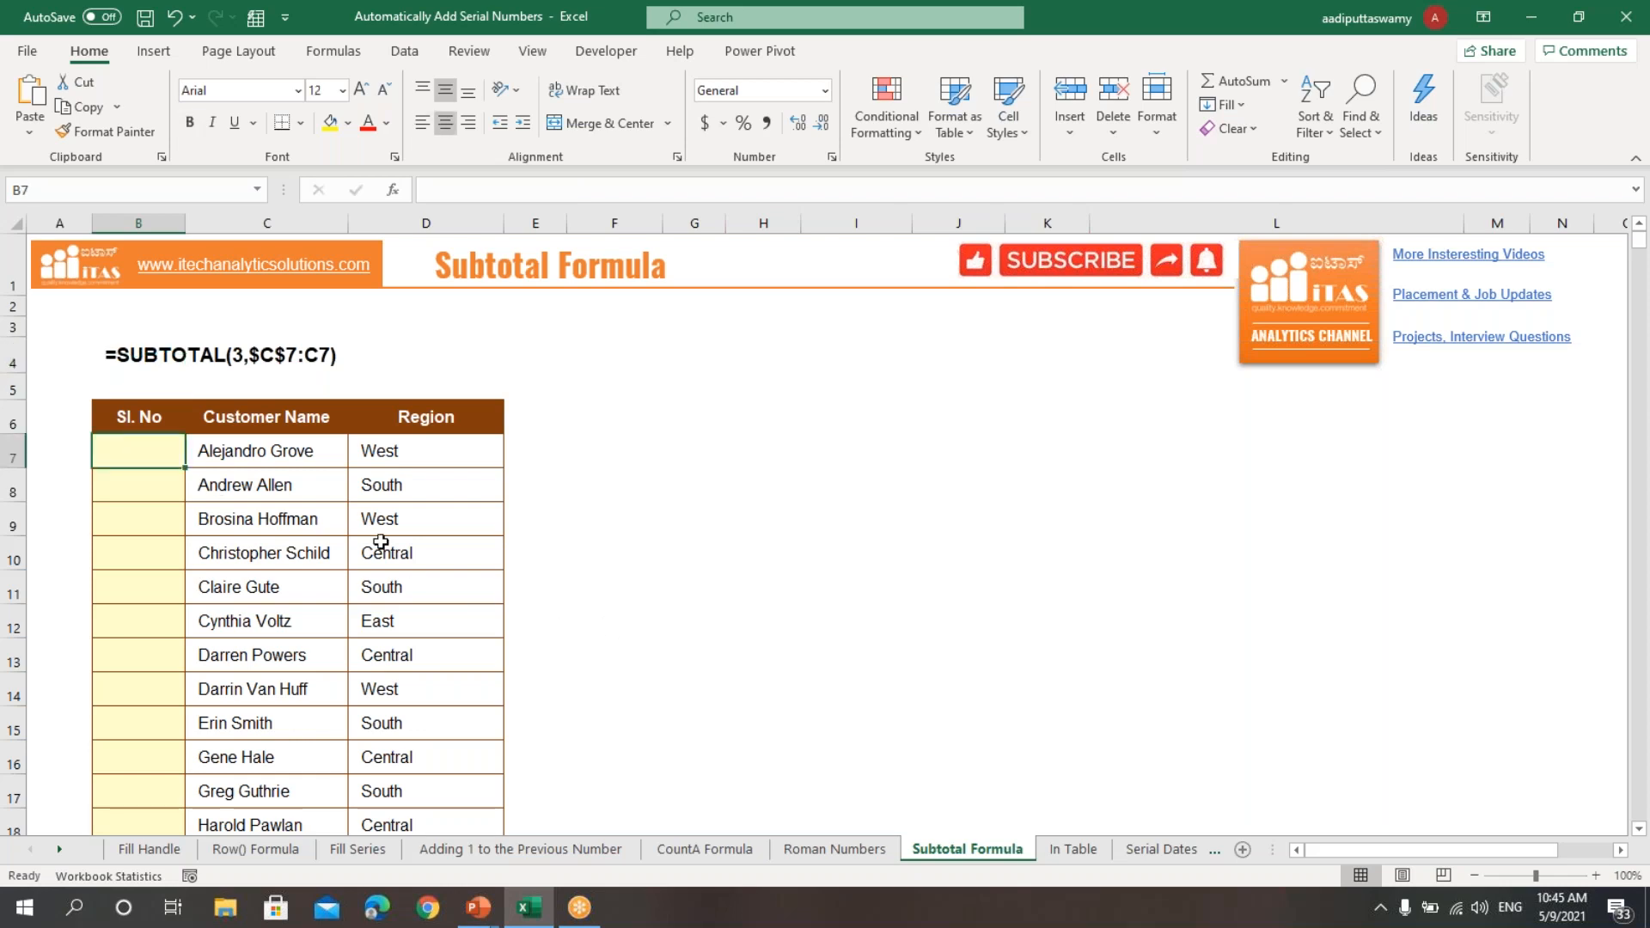
{"action": "type", "text": "=subtotal"}
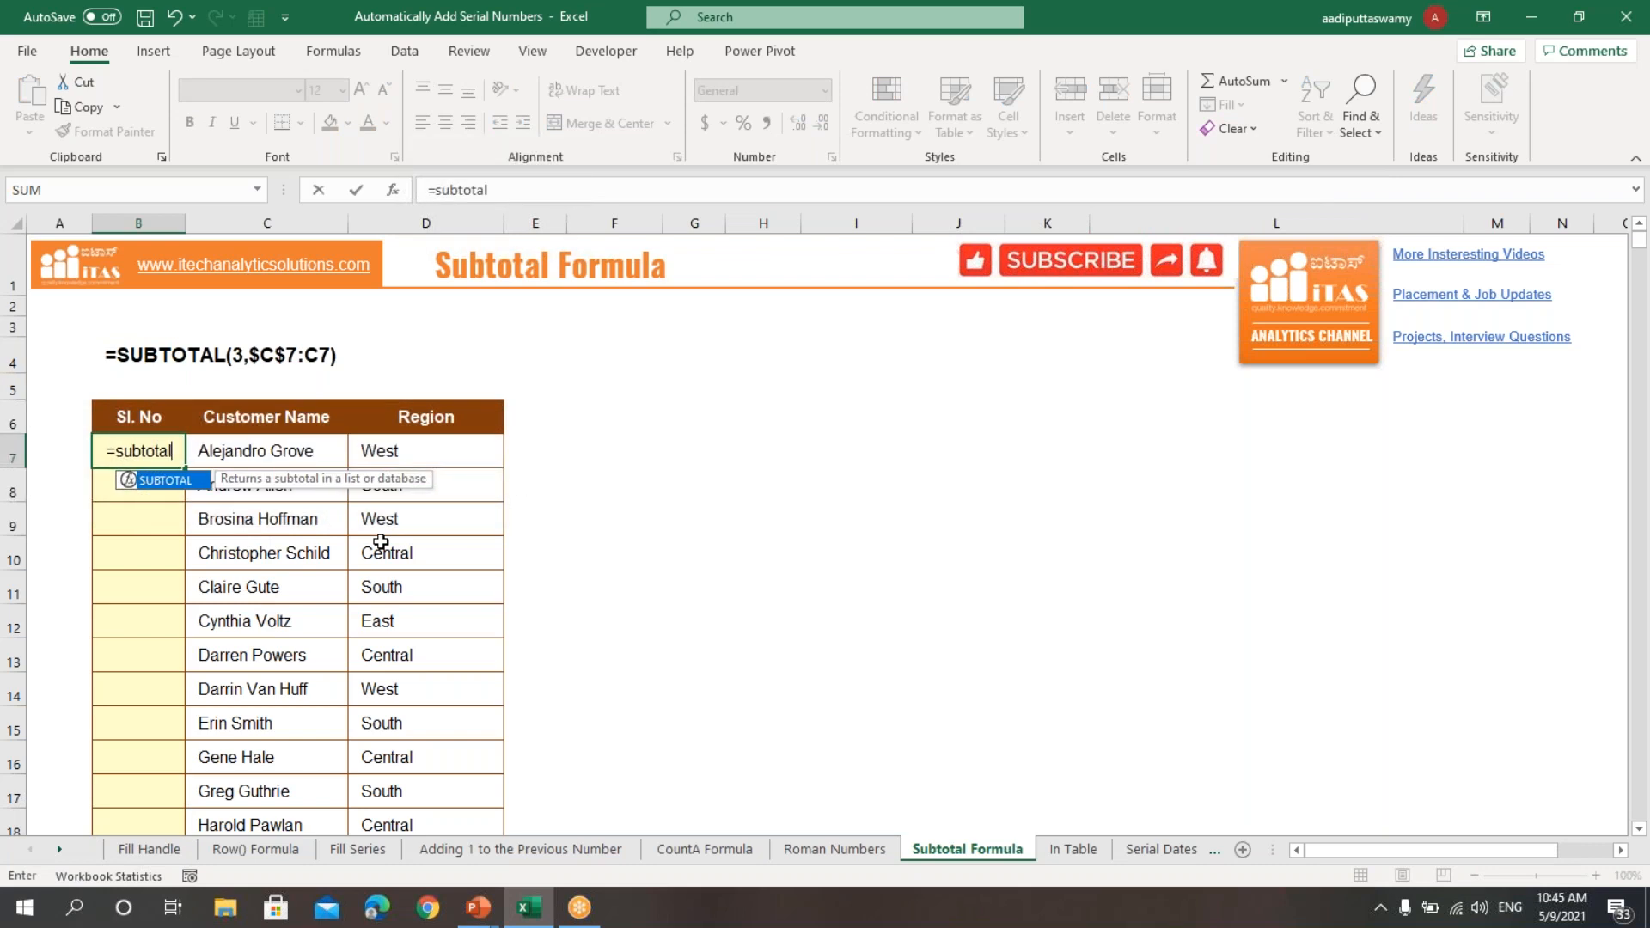
{"action": "key", "text": "Tab"}
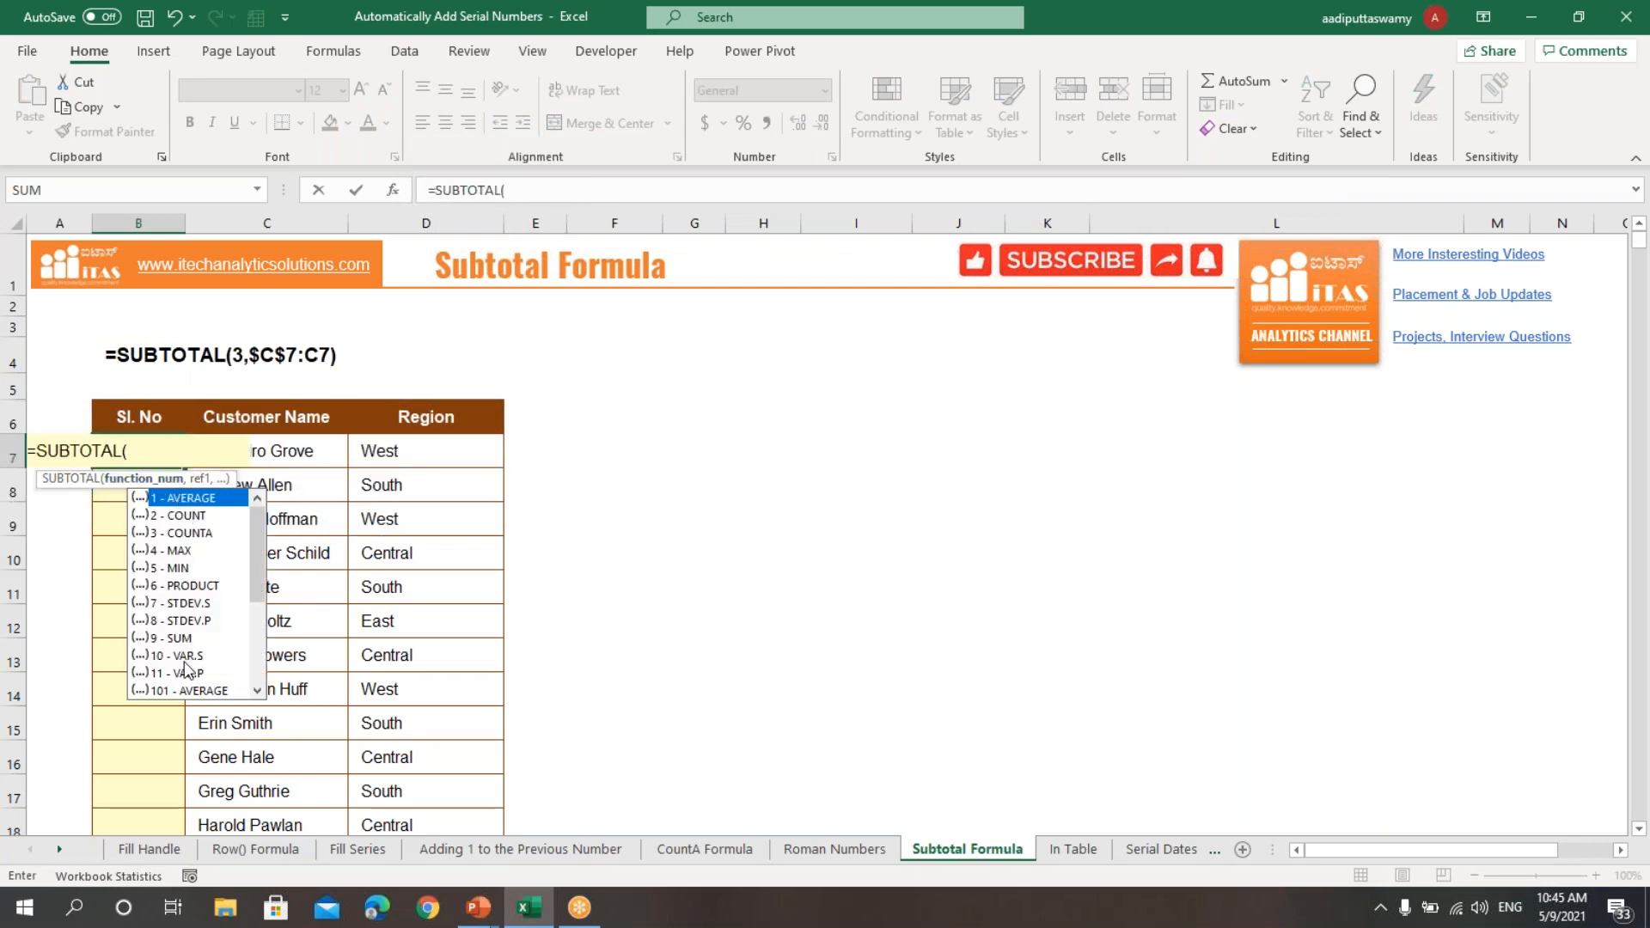
{"action": "key", "text": "Down"}
{"action": "key", "text": "Down"}
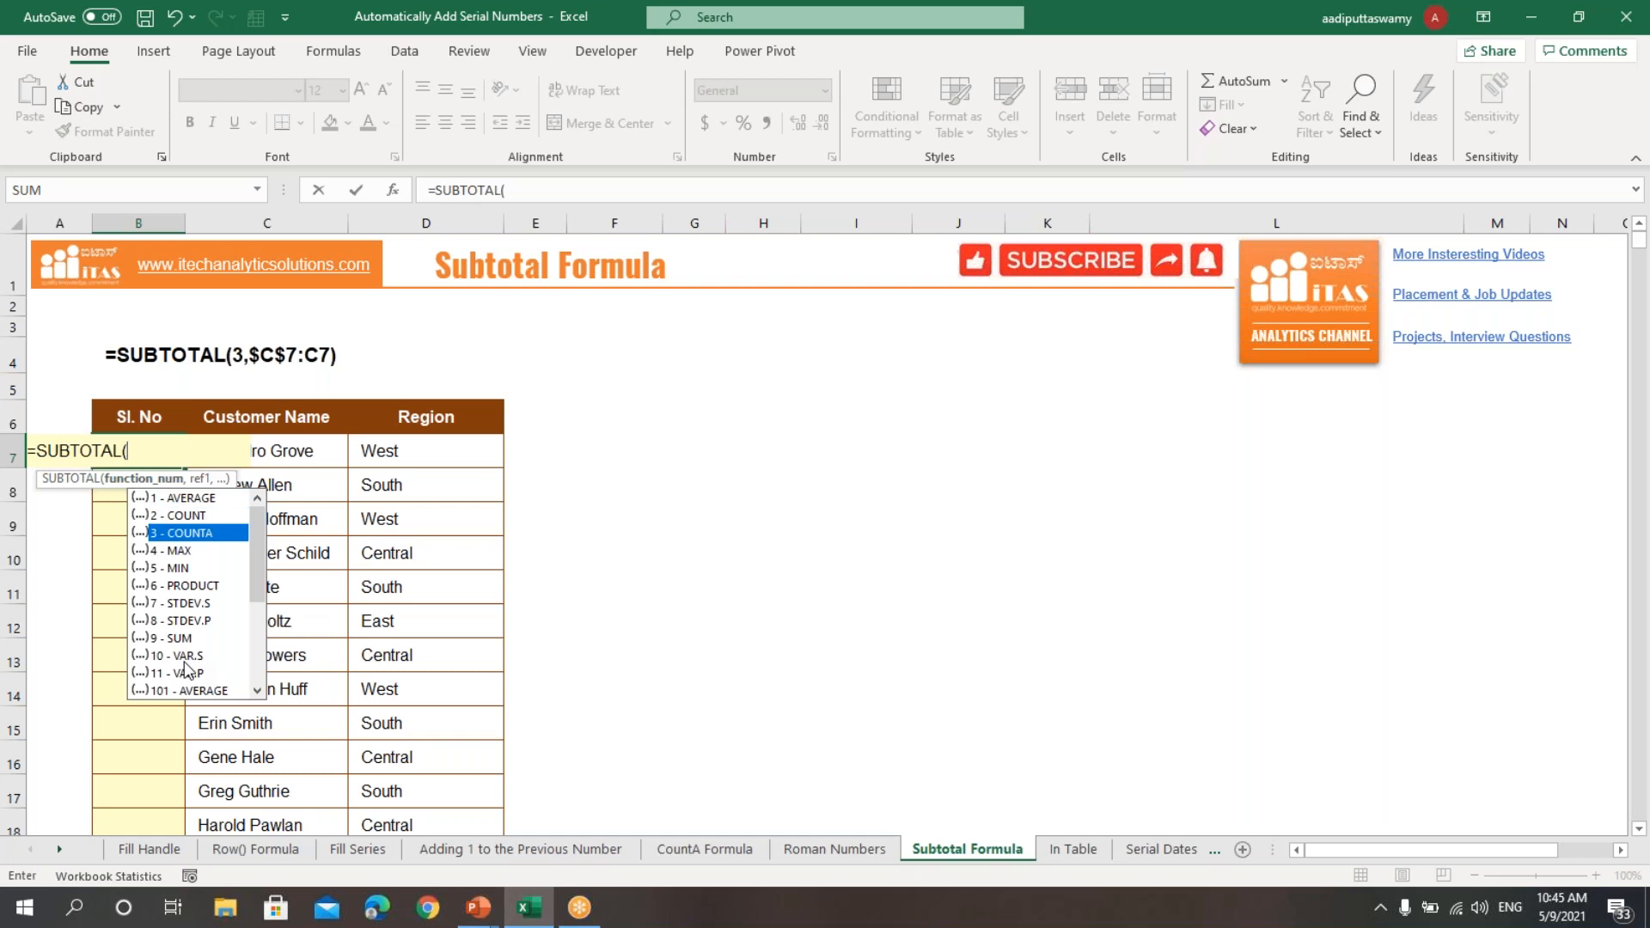
{"action": "key", "text": "Tab"}
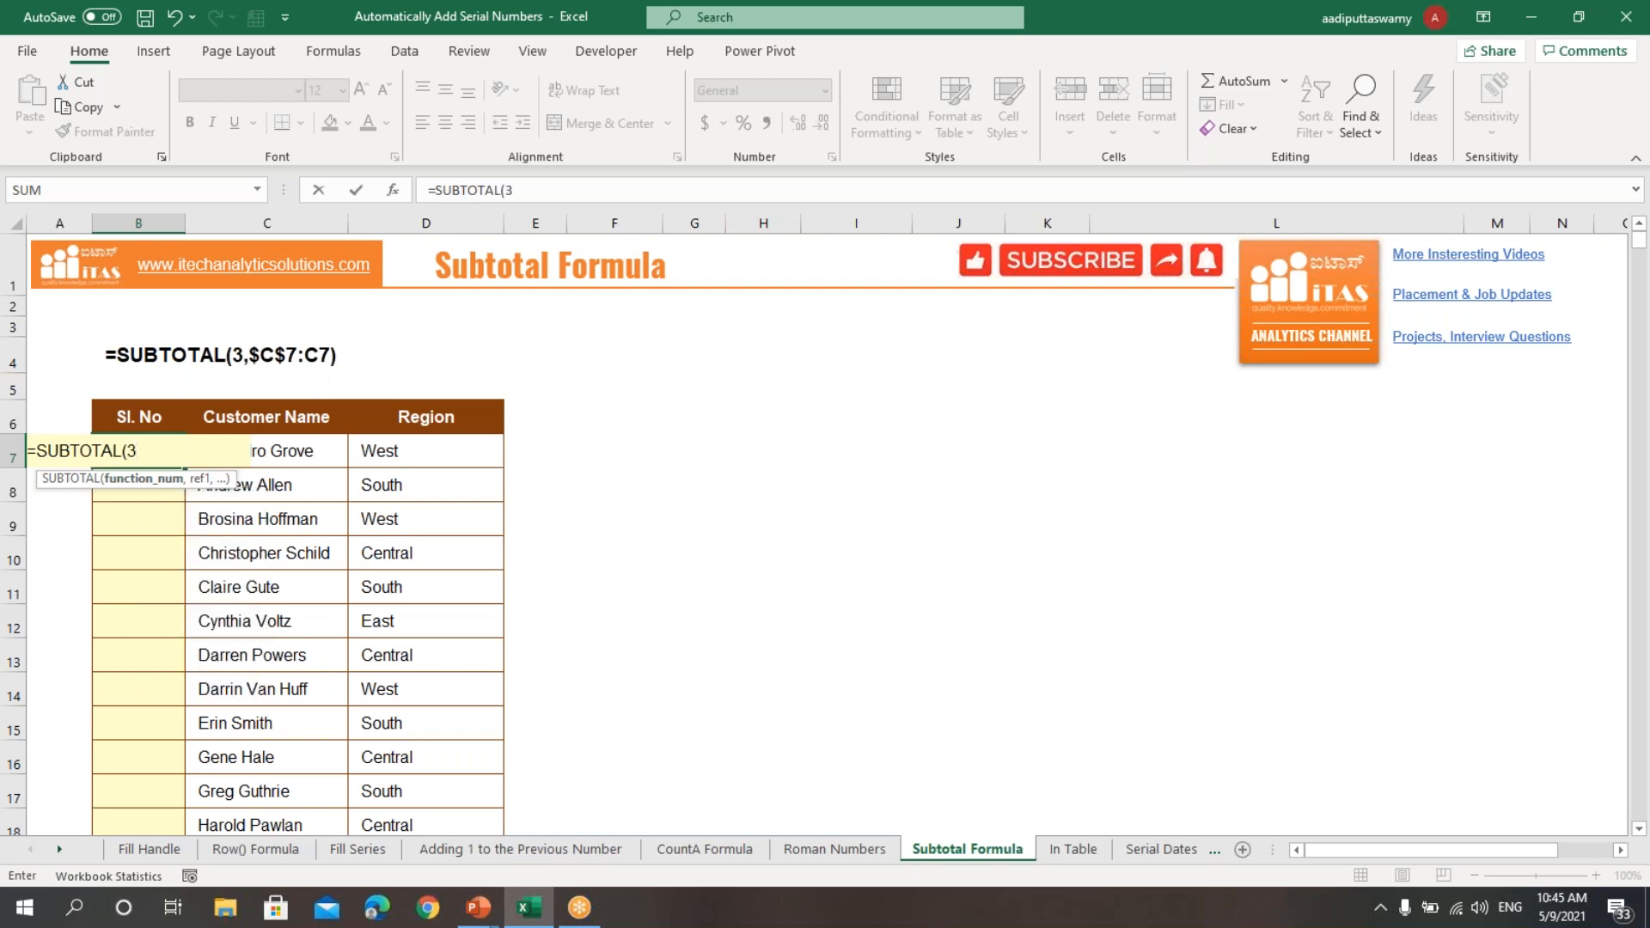
{"action": "type", "text": ","}
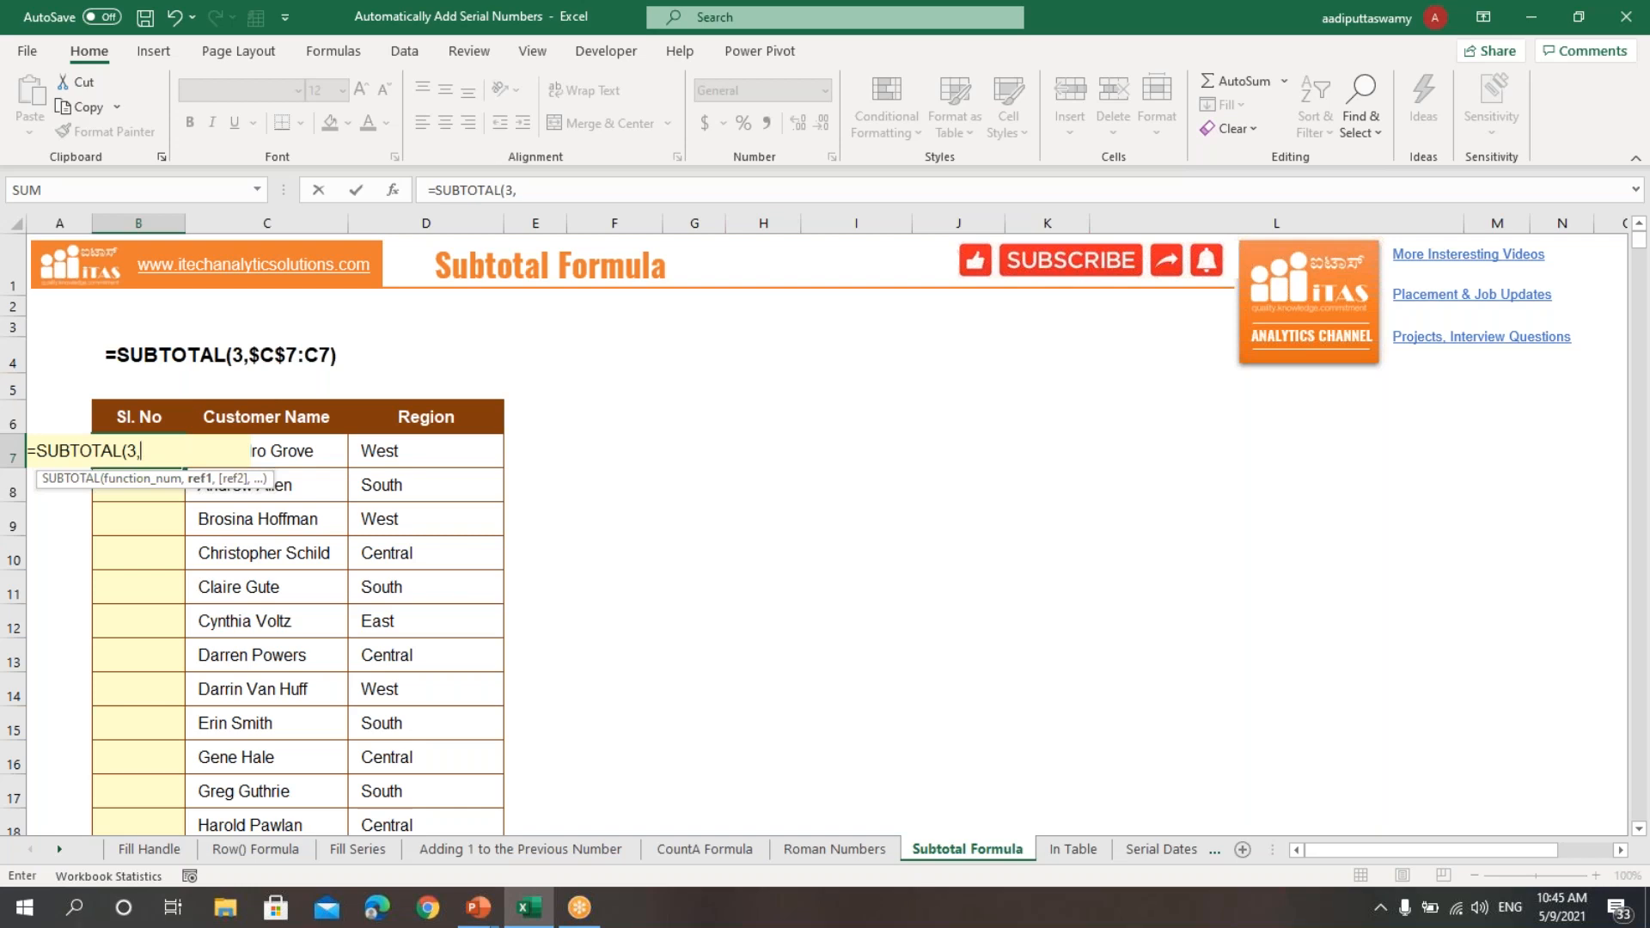
Step: Complete the B7 formula with a range whose start is absolute and end relative, making it =SUBTOTAL(3,$C$7:C7)
{"action": "left_click", "coordinate": [330, 459]}
{"action": "key", "text": "F8"}
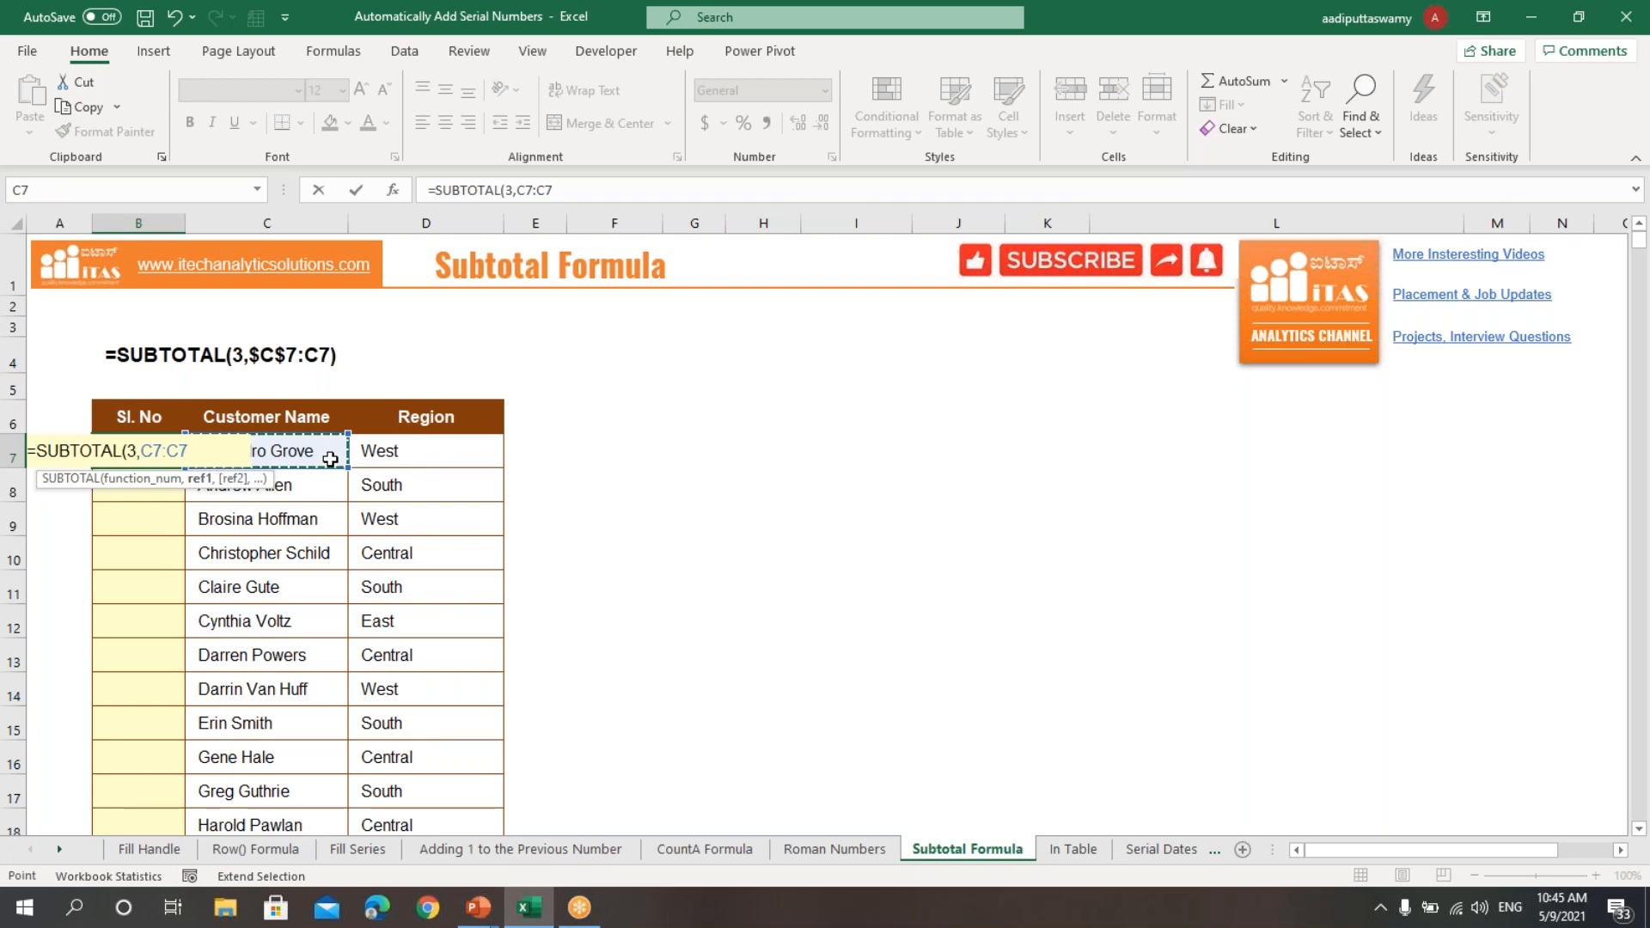
{"action": "left_click_drag", "start_coordinate": [153, 452], "coordinate": [190, 454]}
{"action": "left_click", "coordinate": [147, 446]}
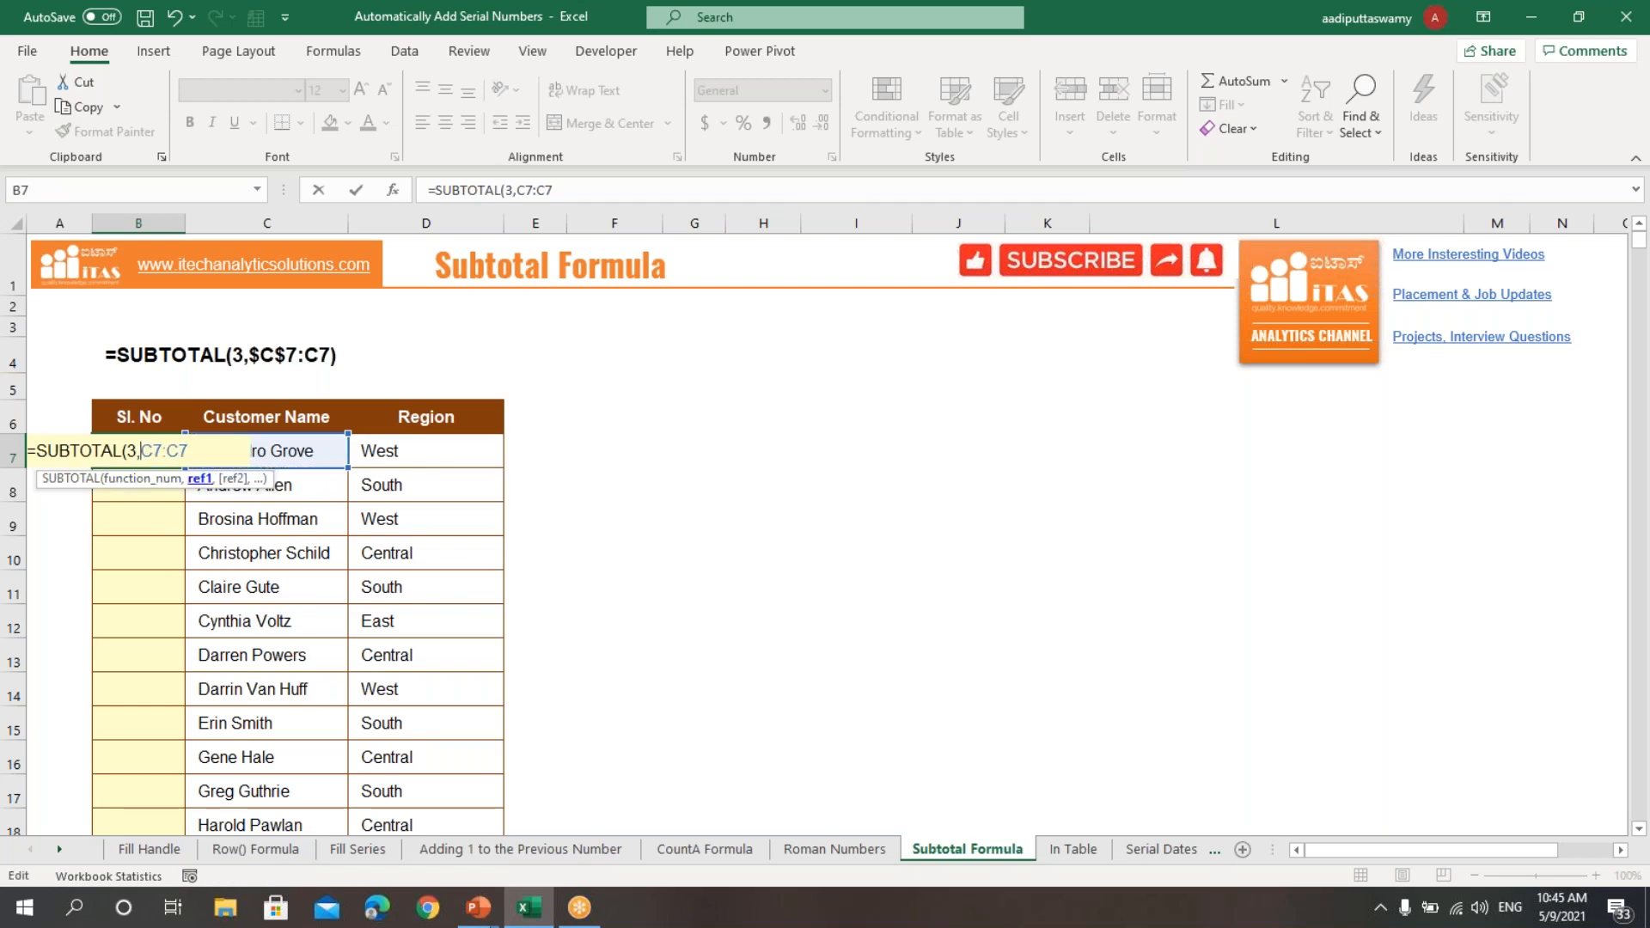
{"action": "key", "text": "F4"}
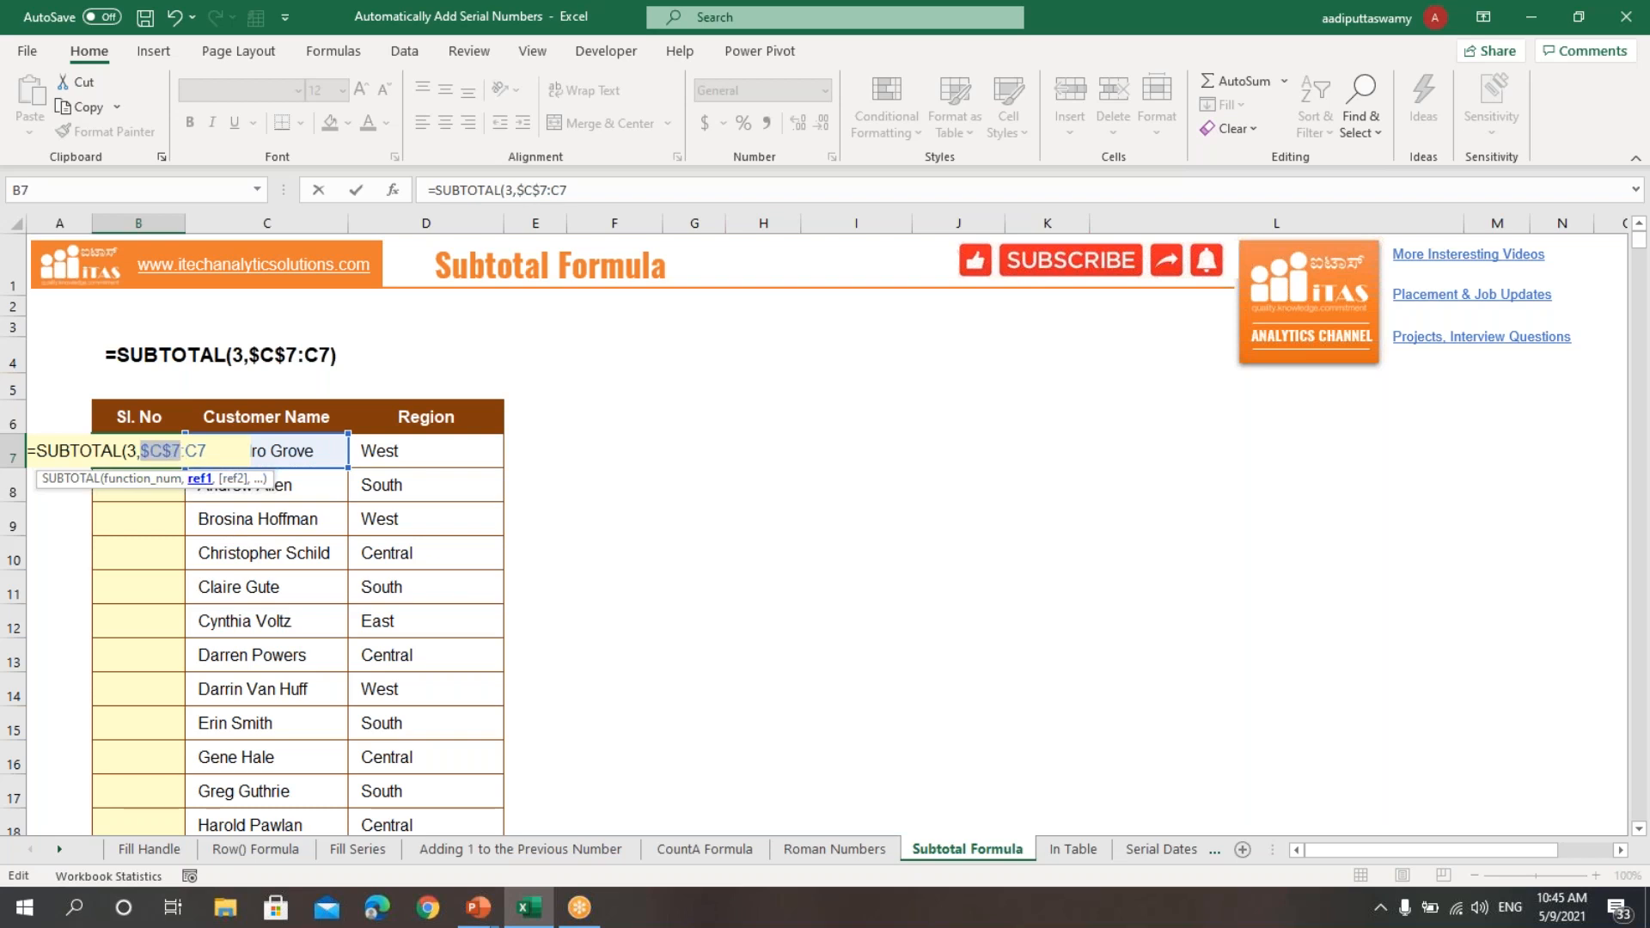
{"action": "left_click", "coordinate": [211, 453]}
{"action": "double_click", "coordinate": [206, 452]}
{"action": "left_click", "coordinate": [223, 448]}
{"action": "type", "text": ")"}
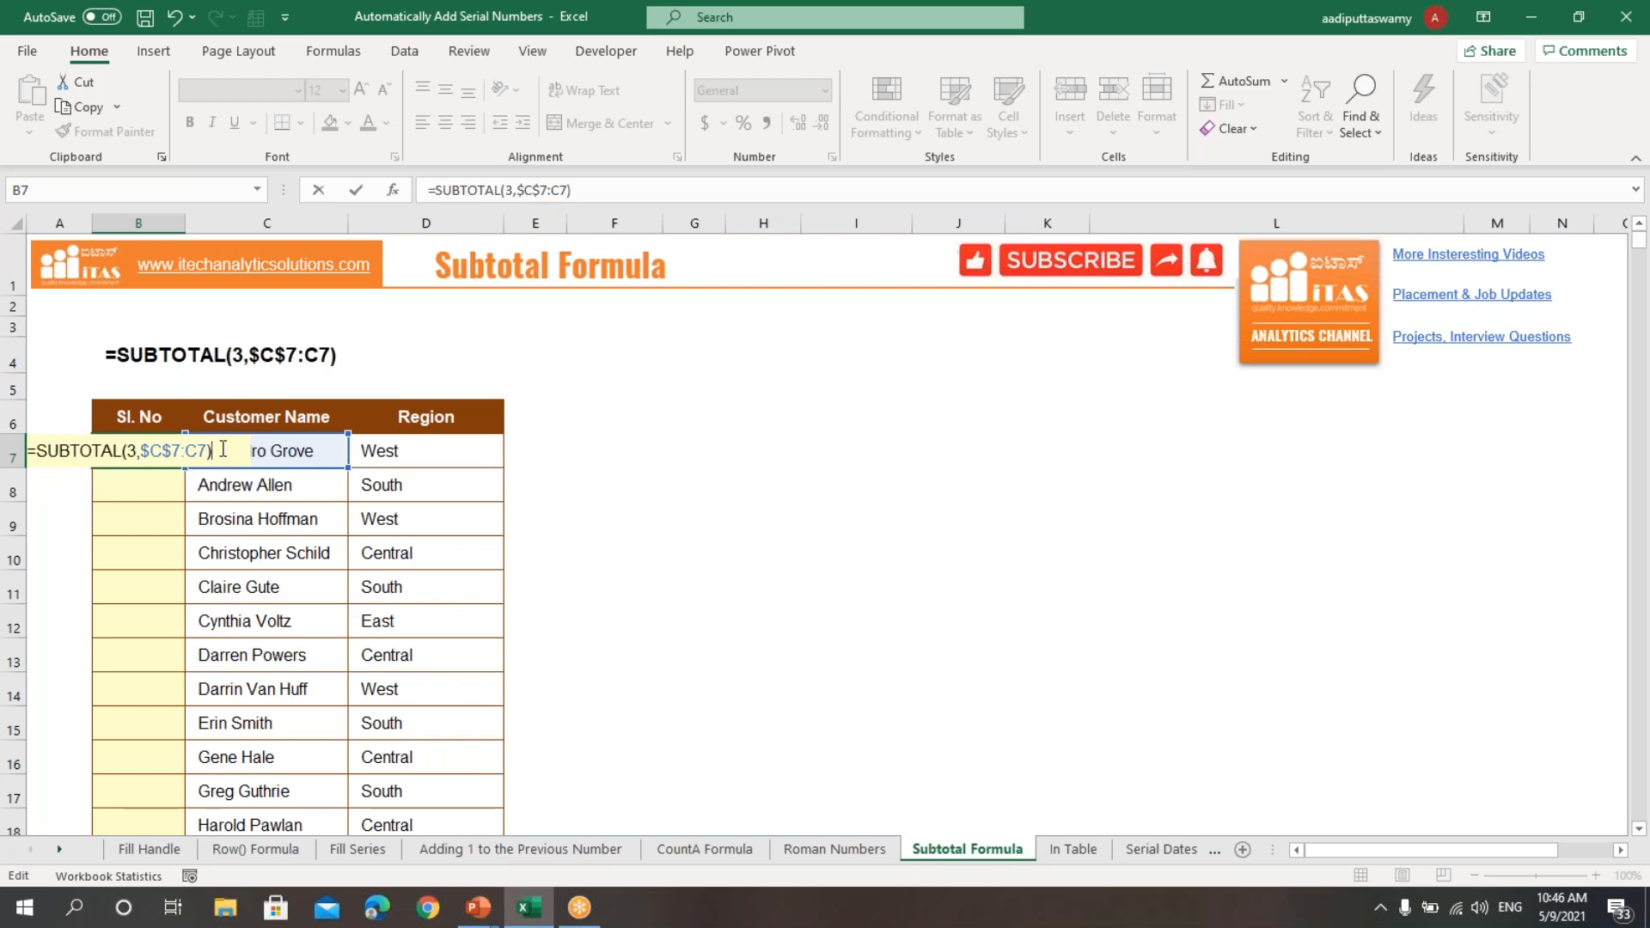
{"action": "key", "text": "Return"}
Step: Copy the SUBTOTAL formula from B7 down through B46 and check the filled serial numbers
{"action": "left_click", "coordinate": [137, 453]}
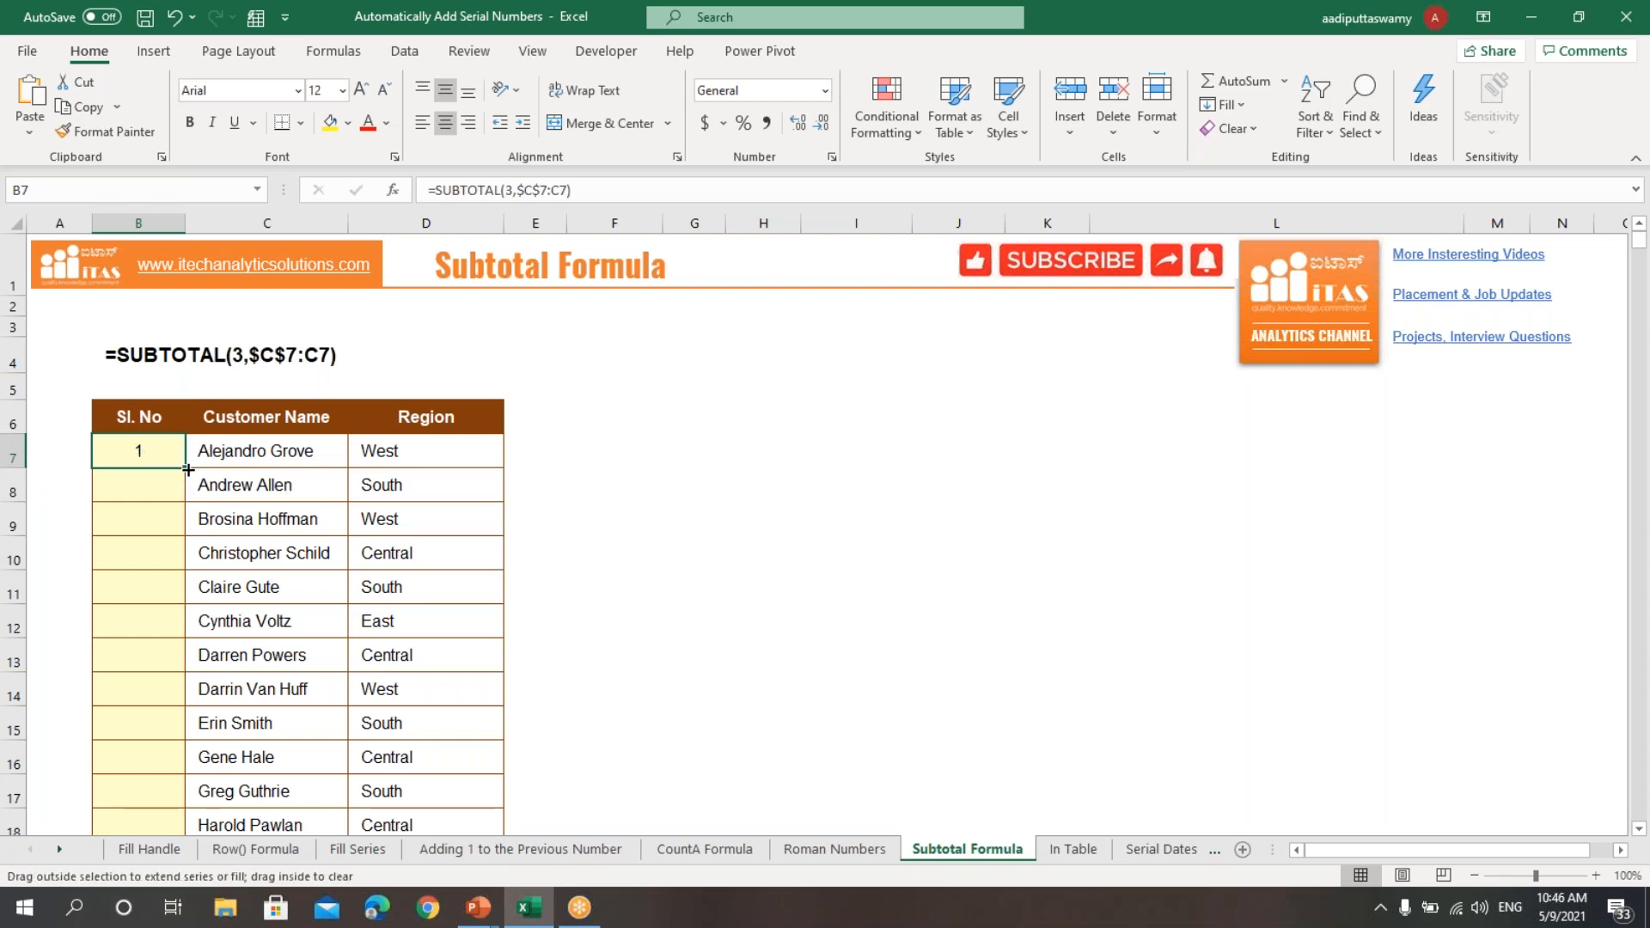
{"action": "double_click", "coordinate": [186, 471]}
{"action": "scroll", "coordinate": [195, 690], "scroll_direction": "down", "scroll_amount": 13}
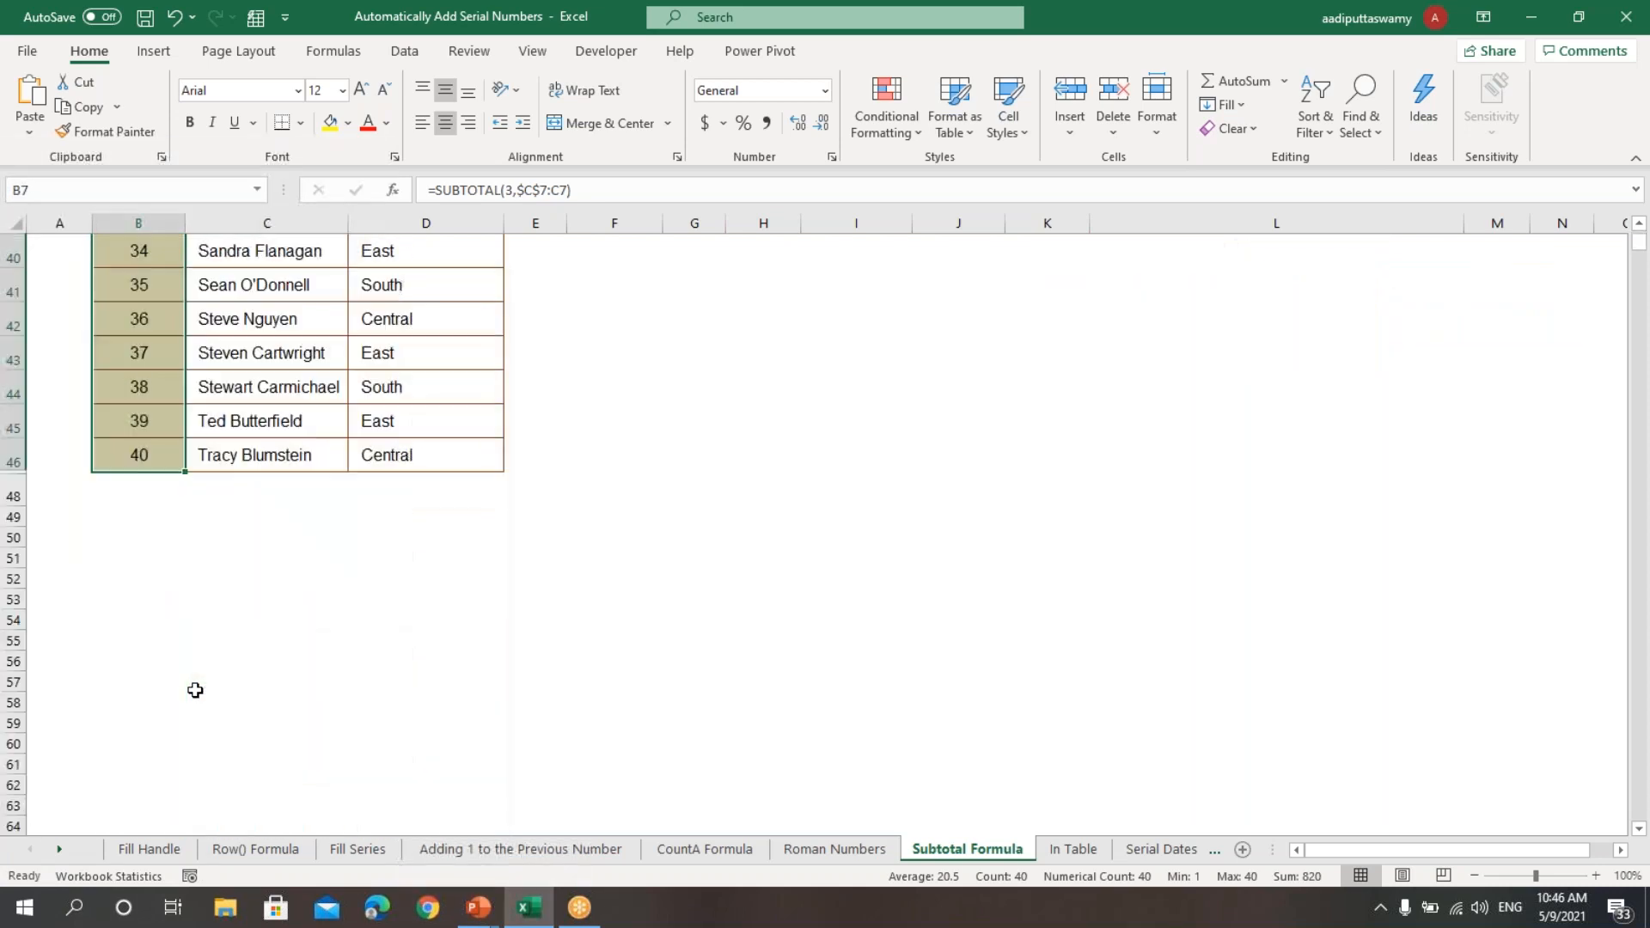
{"action": "scroll", "coordinate": [196, 690], "scroll_direction": "up", "scroll_amount": 13}
{"action": "left_click", "coordinate": [258, 653]}
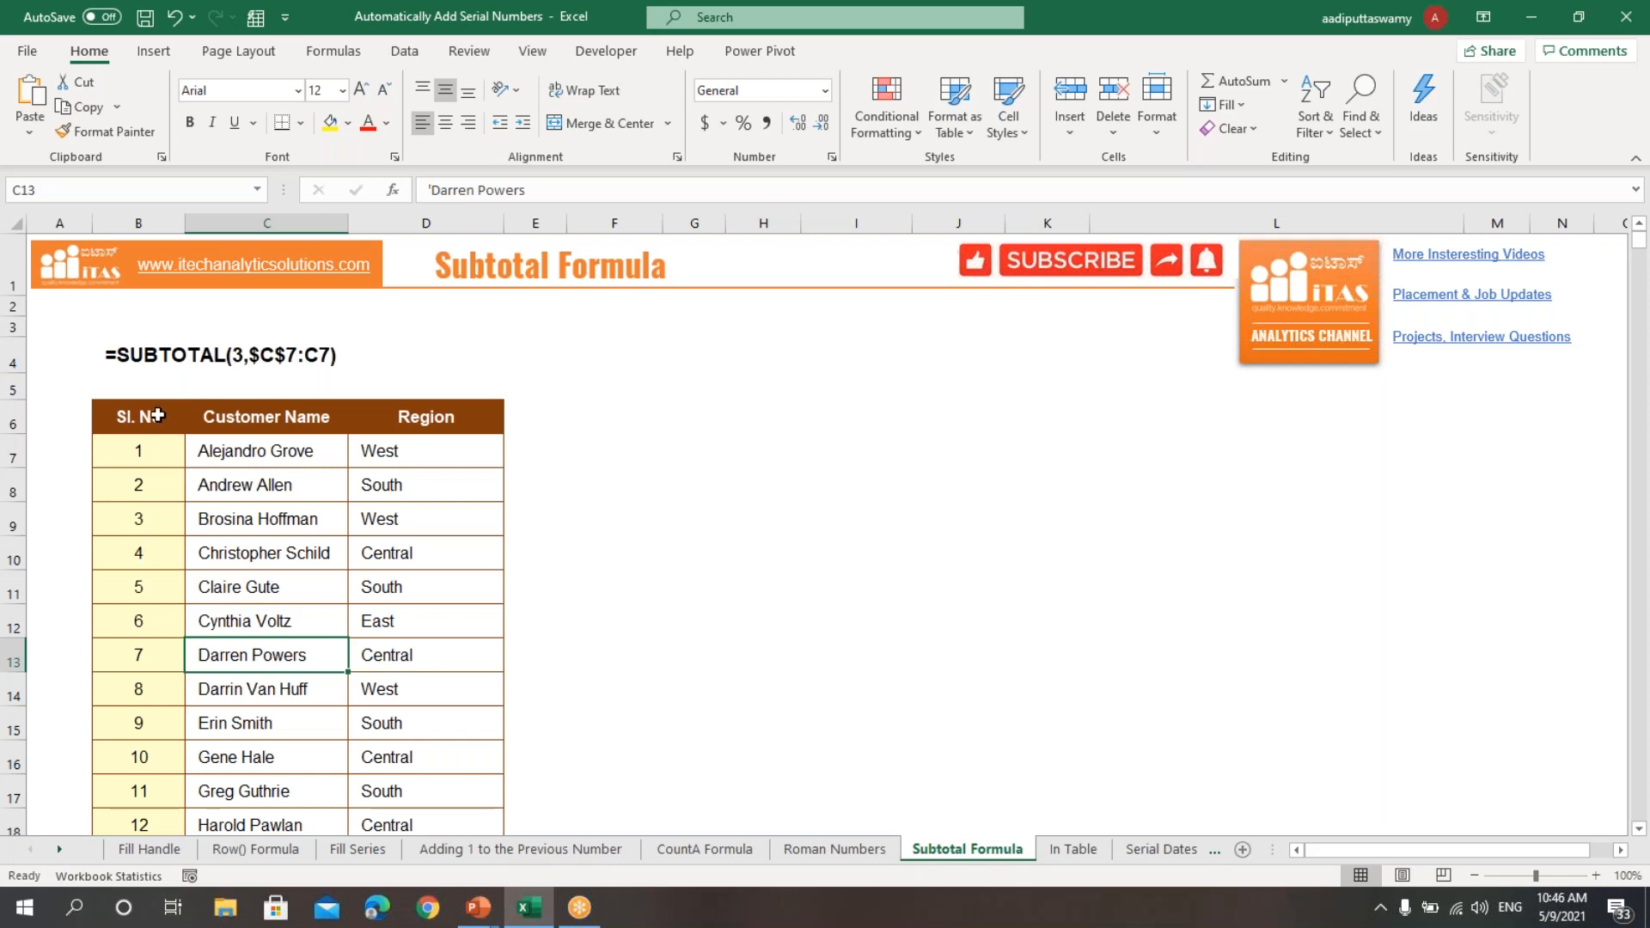
Step: Add filters to the Sl. No, Customer Name and Region headers in B6:D6
{"action": "left_click_drag", "start_coordinate": [157, 415], "coordinate": [481, 417]}
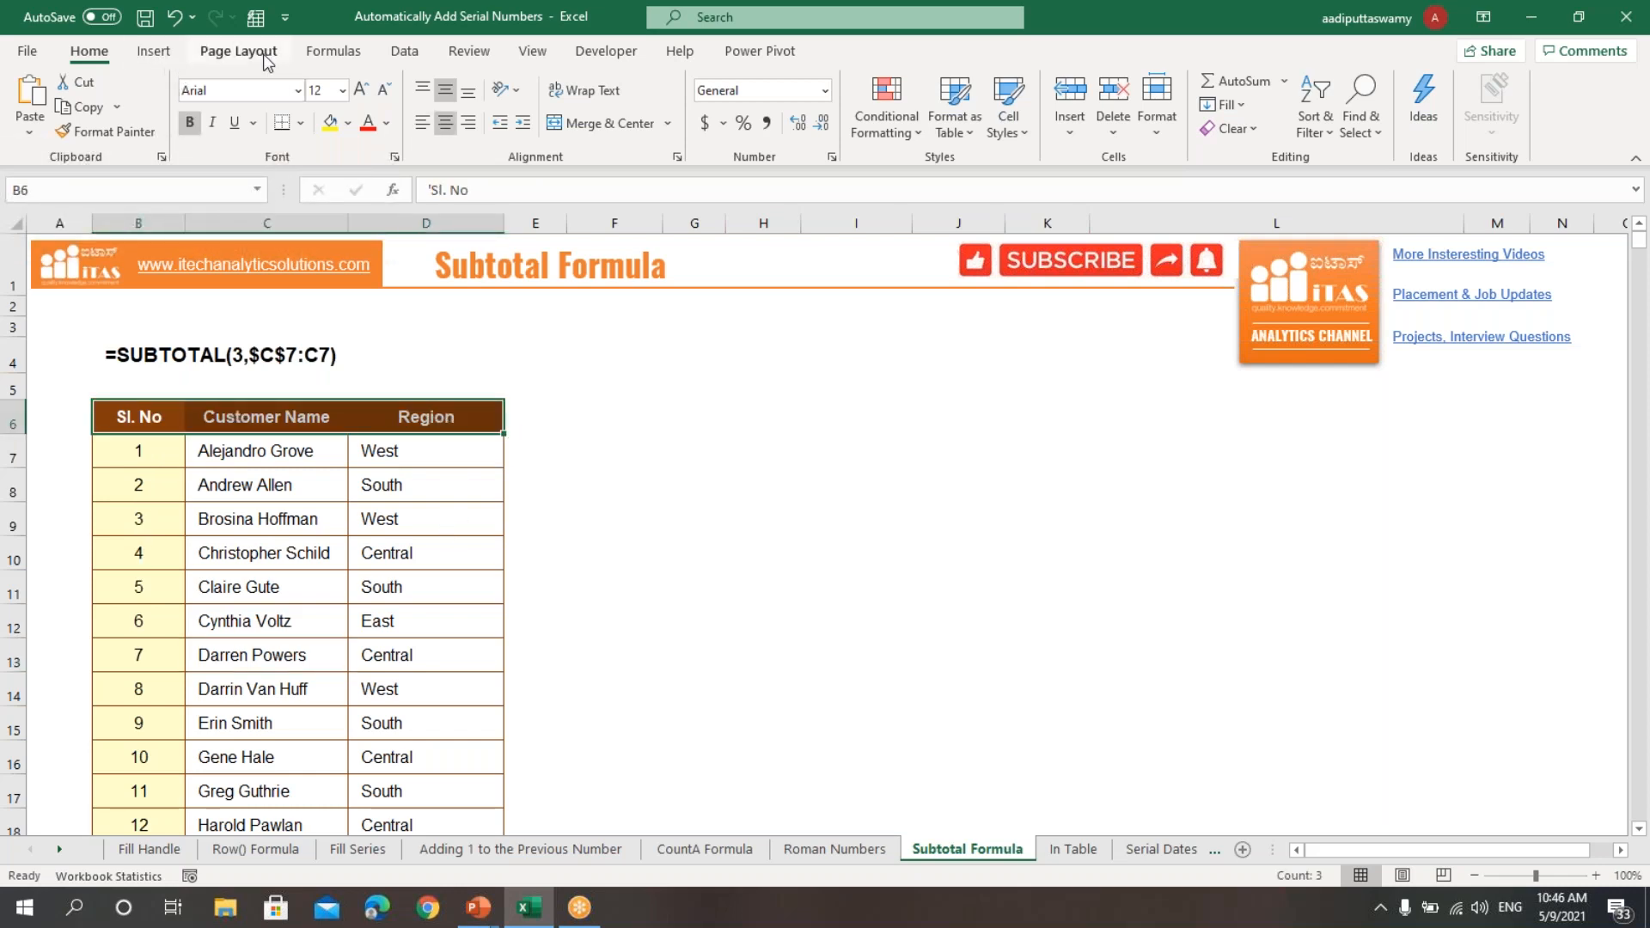
{"action": "left_click", "coordinate": [405, 50]}
{"action": "left_click", "coordinate": [856, 116]}
{"action": "left_click", "coordinate": [779, 567]}
Step: Filter the Region column to East only and review the serial numbers of the filtered rows
{"action": "left_click", "coordinate": [494, 424]}
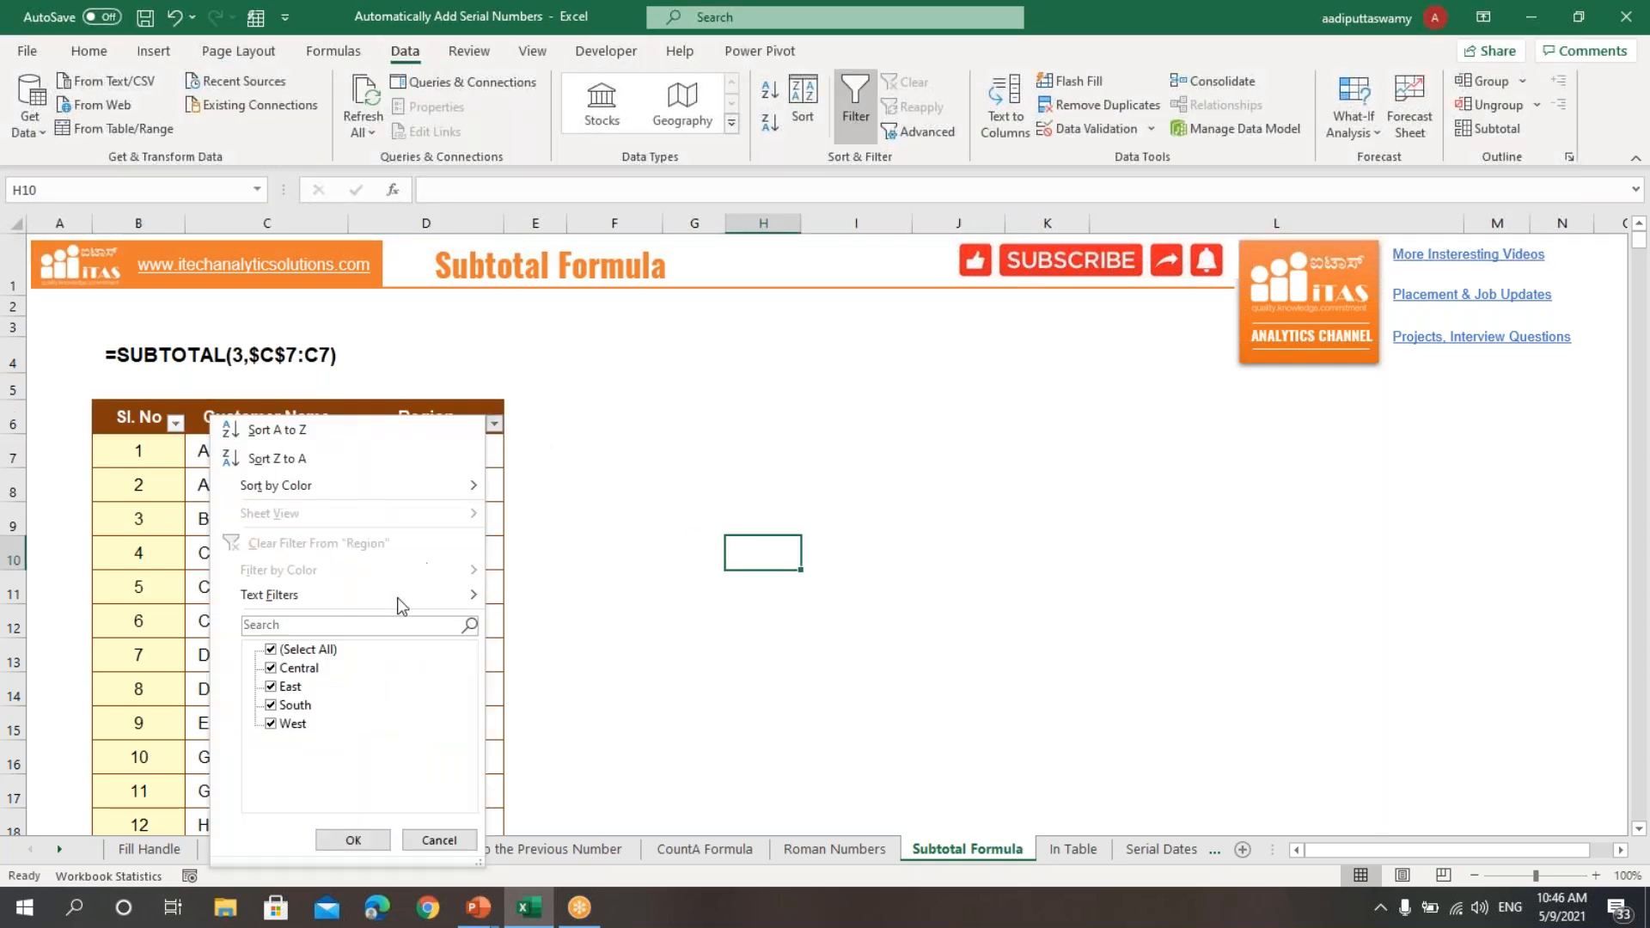
{"action": "left_click", "coordinate": [308, 650]}
{"action": "left_click", "coordinate": [291, 685]}
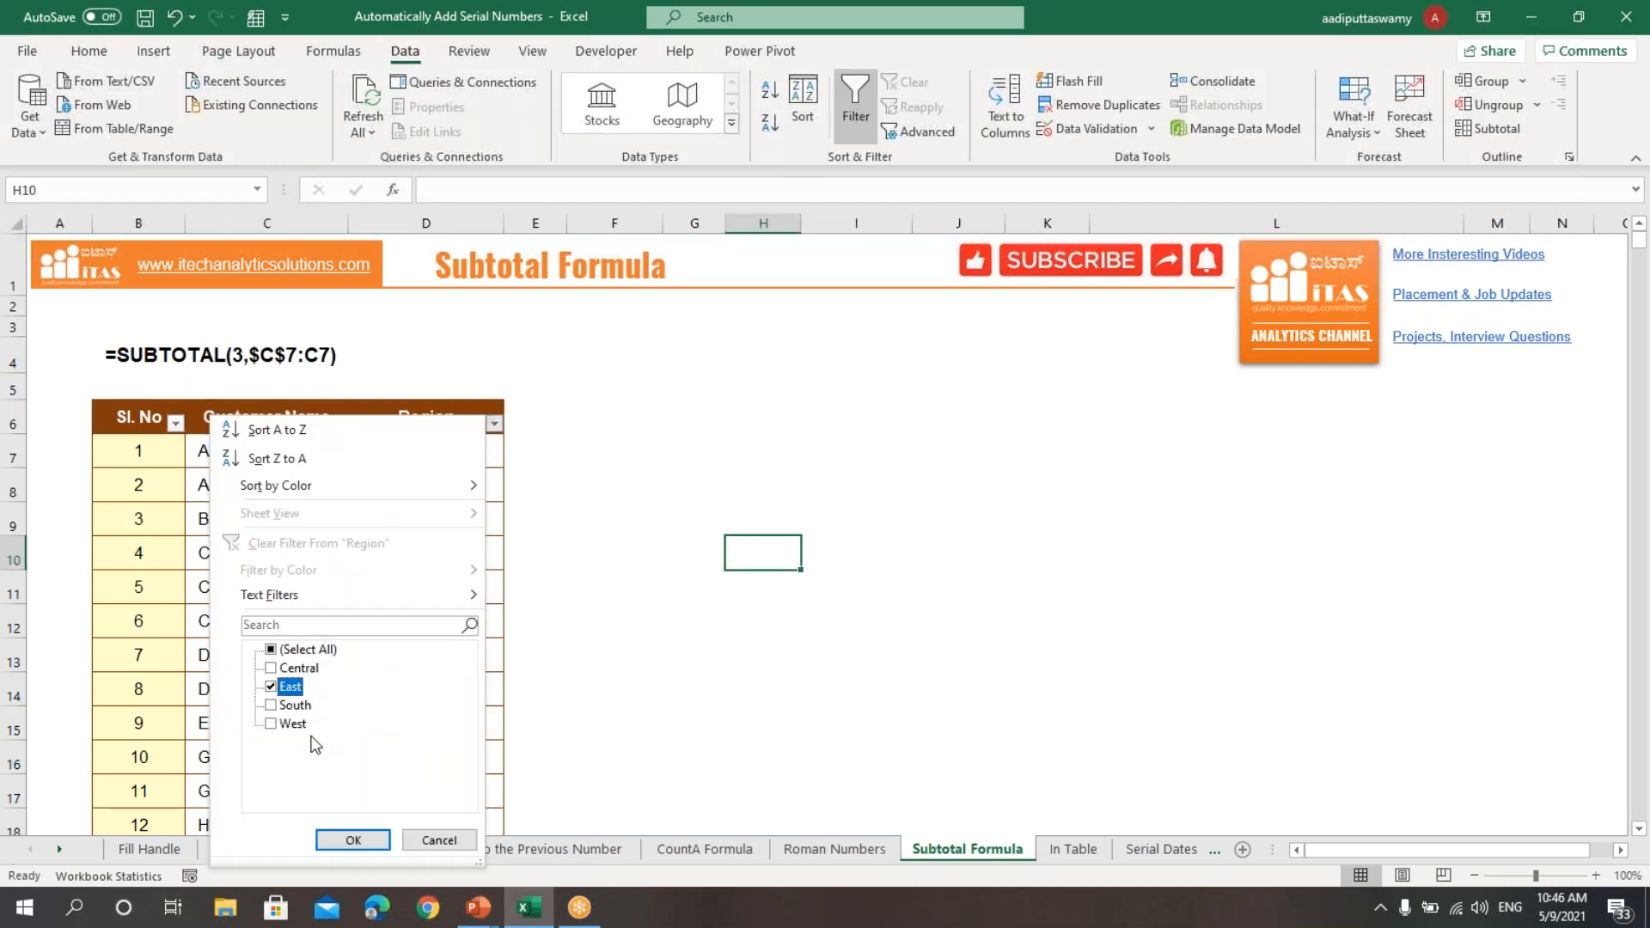
{"action": "left_click", "coordinate": [351, 840]}
{"action": "left_click_drag", "start_coordinate": [159, 451], "coordinate": [164, 729]}
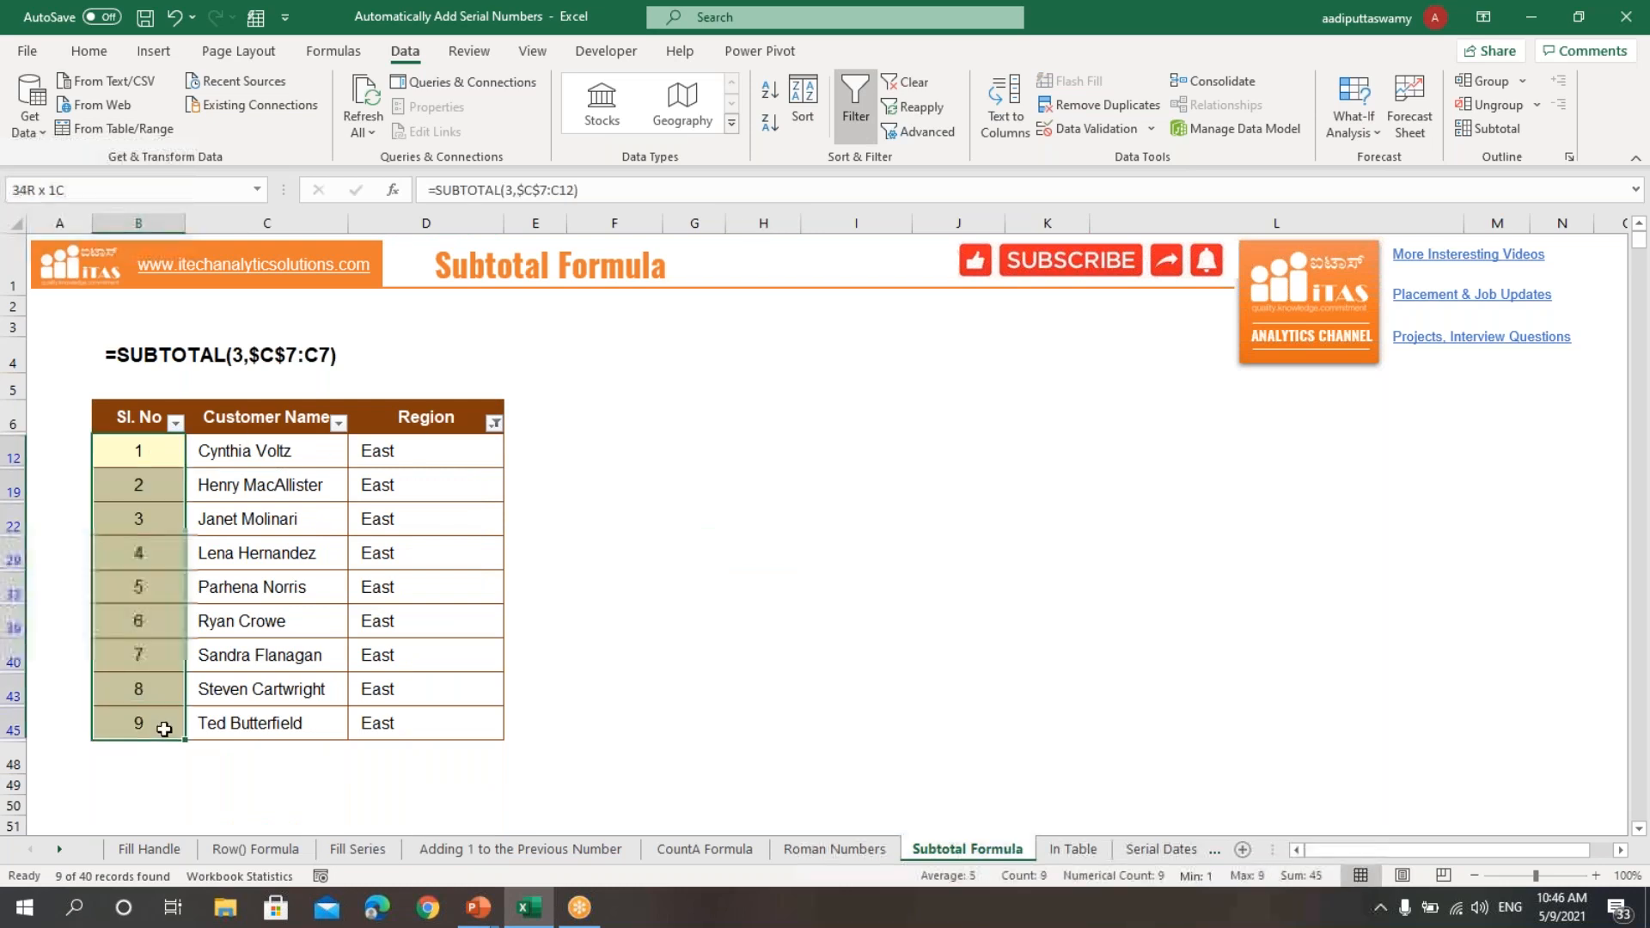
{"action": "left_click_drag", "start_coordinate": [139, 451], "coordinate": [146, 715]}
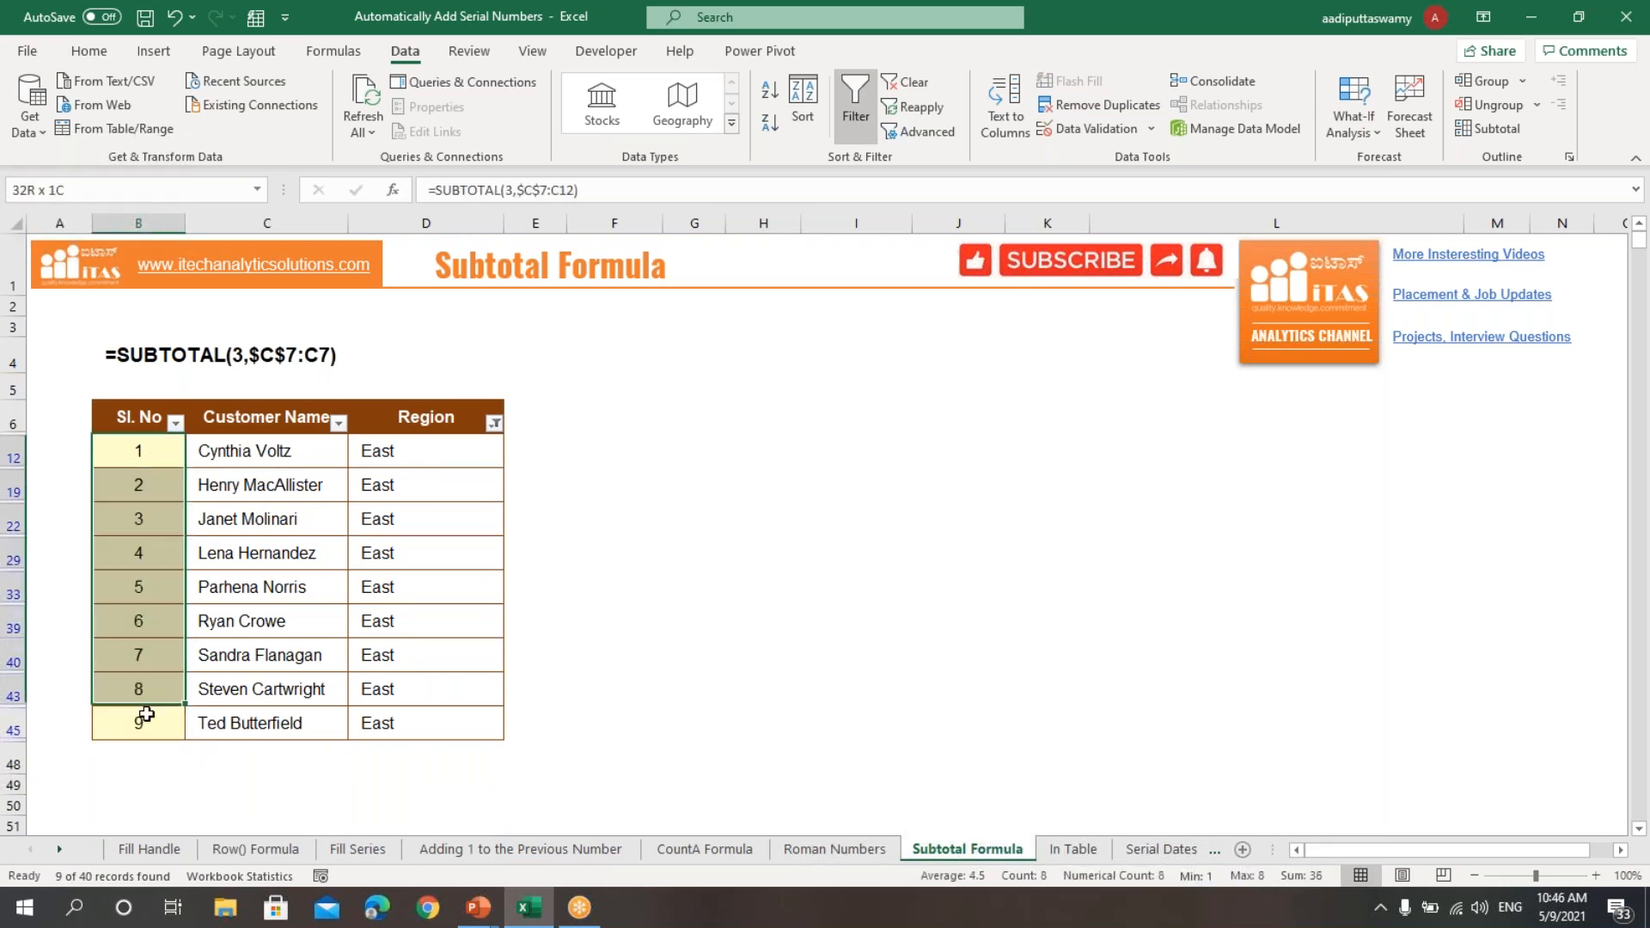
{"action": "left_click", "coordinate": [593, 484]}
Step: Open the filter options of the Region column
{"action": "left_click", "coordinate": [494, 423]}
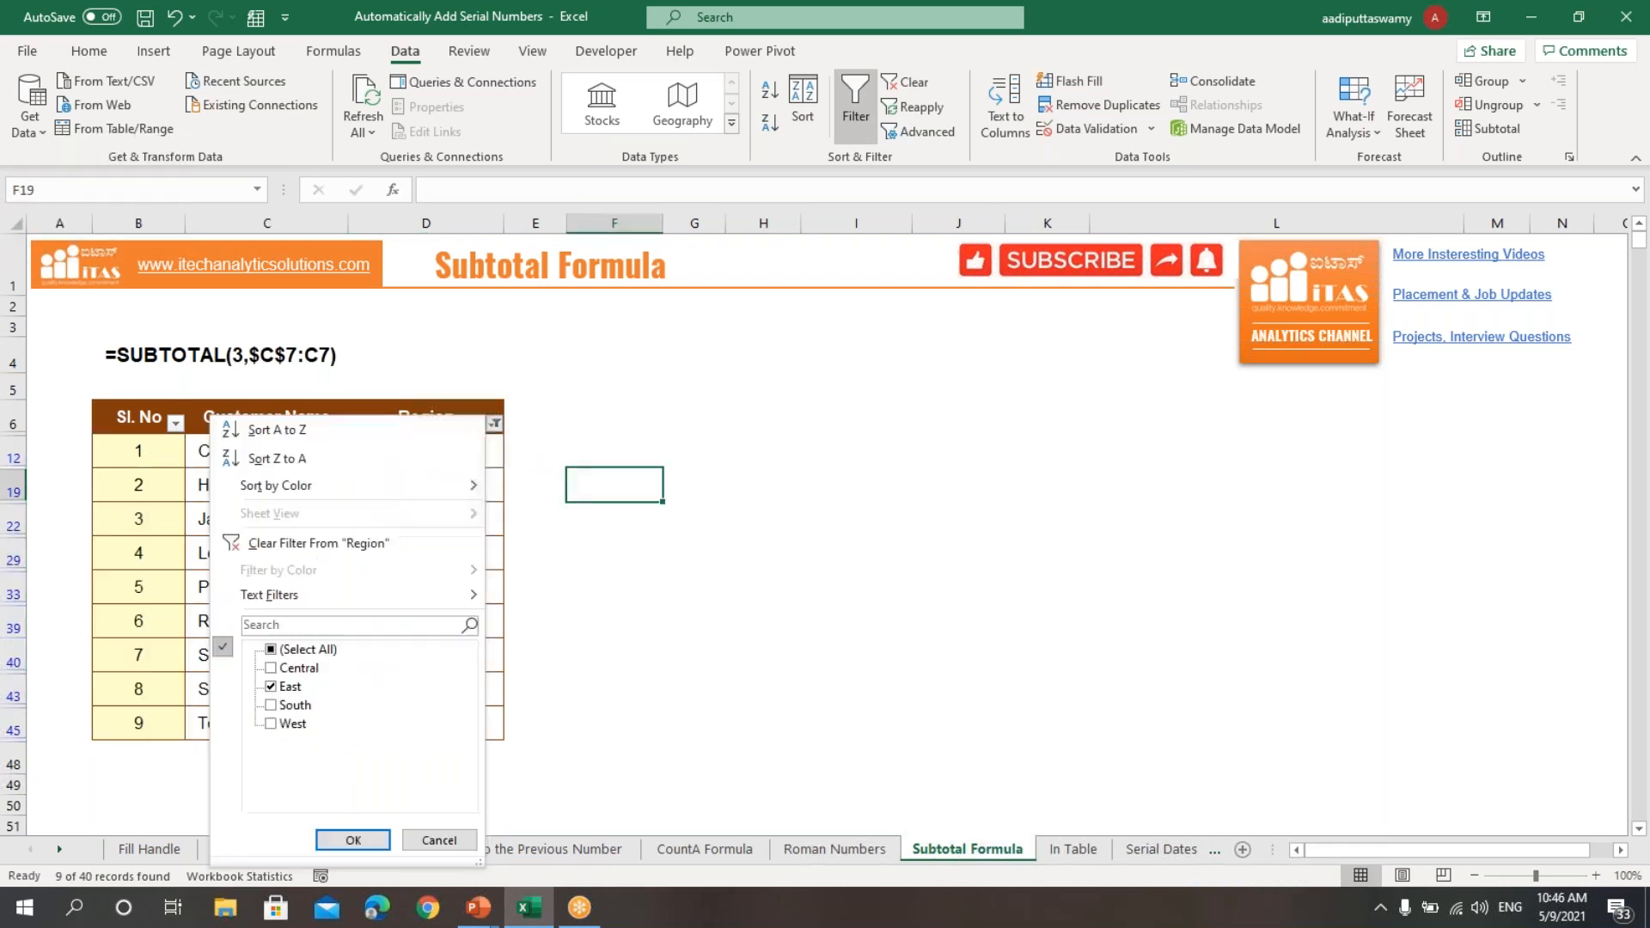